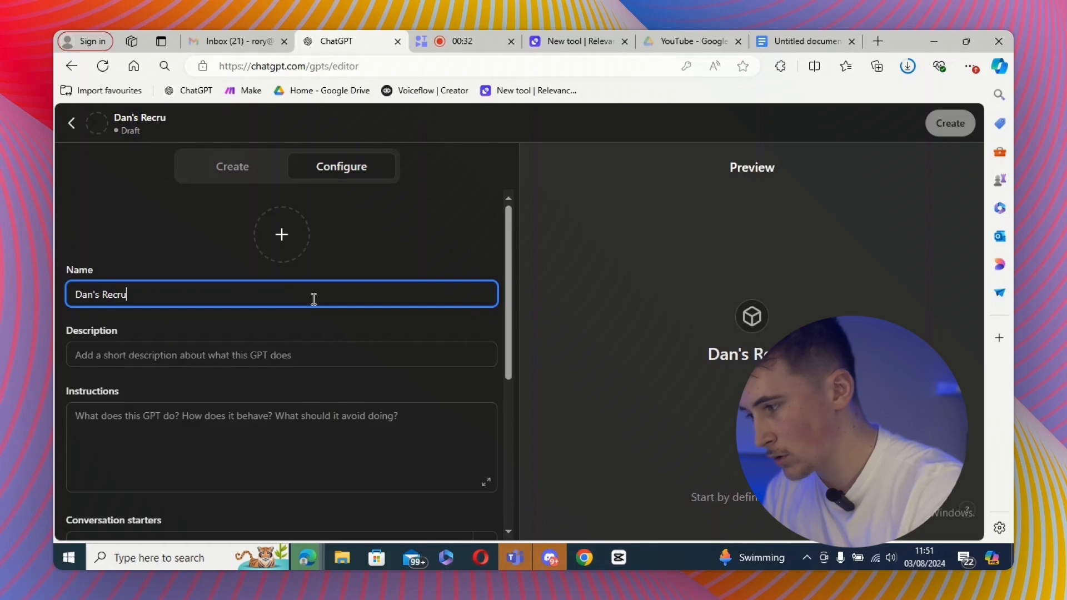
- Name the GPT "Dan's Recruiting - outreach assistant" and move to the description field
{"action": "key", "text": "BackSpace"}
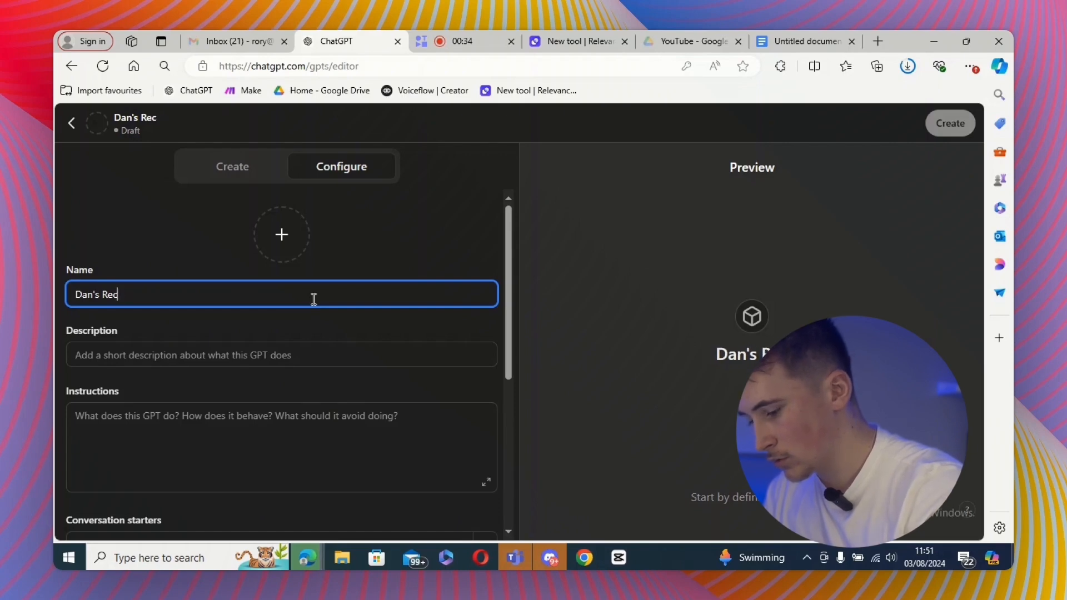
{"action": "type", "text": "uiting - "}
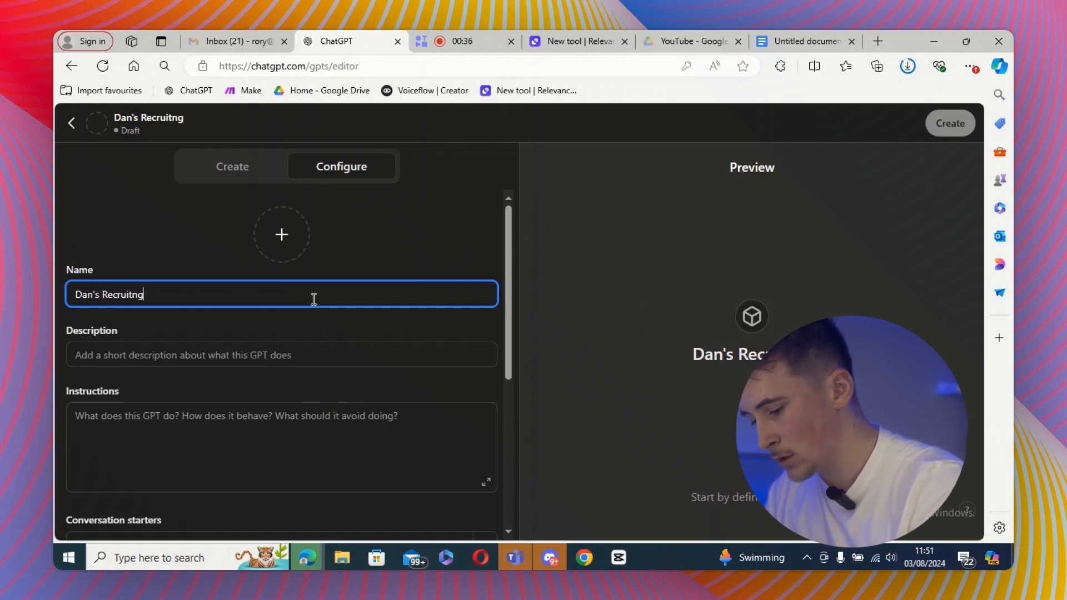
{"action": "type", "text": "o"}
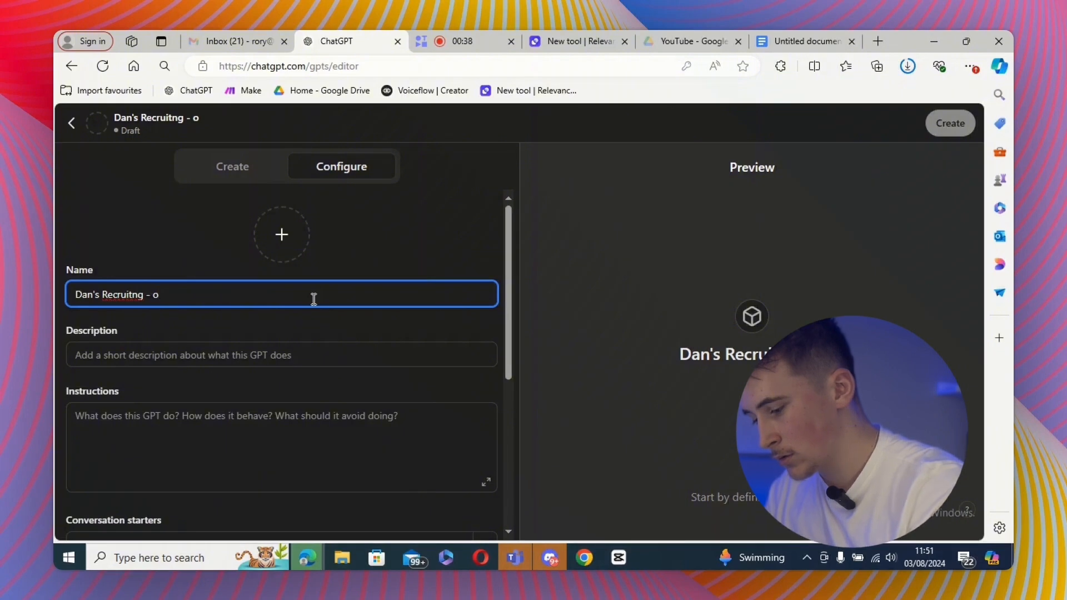
{"action": "type", "text": "utreach ass"}
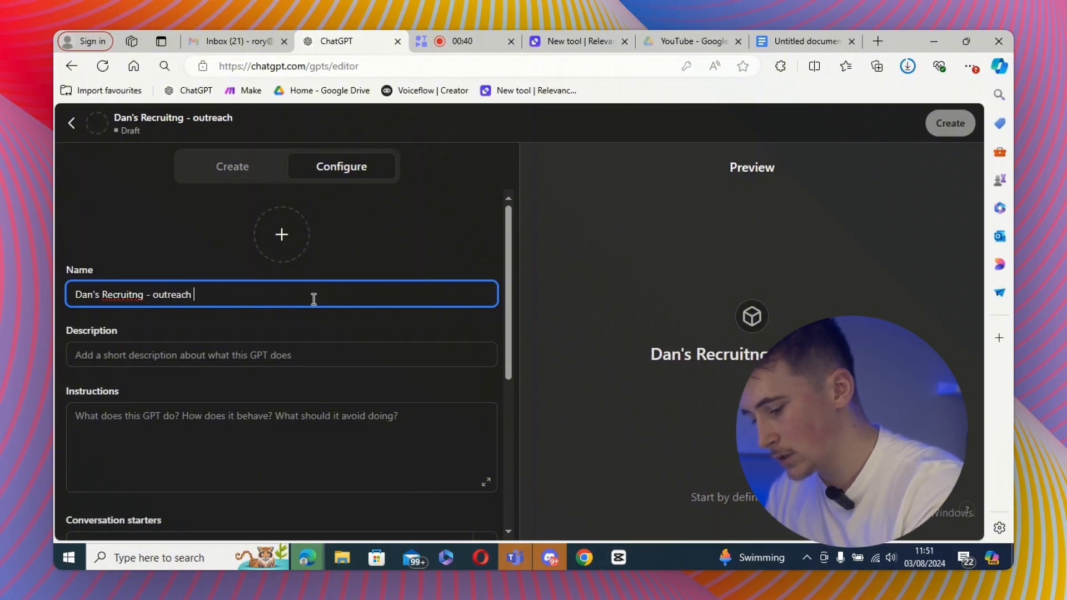
{"action": "type", "text": "istant"}
{"action": "left_click", "coordinate": [213, 354]}
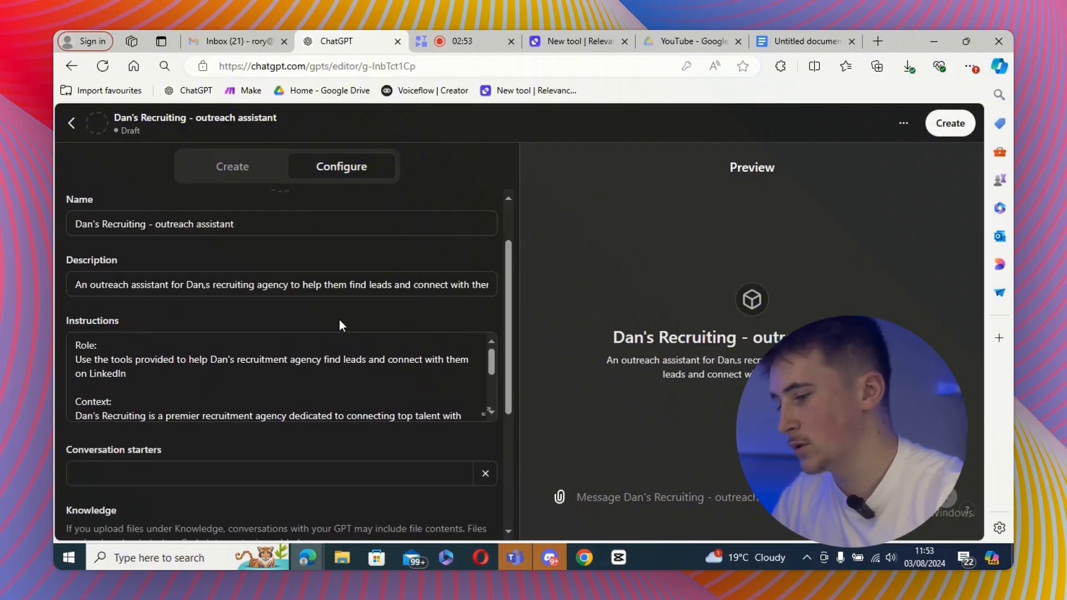
- Open the instructions in the expanded editor to review the role and context text
{"action": "left_click", "coordinate": [484, 412]}
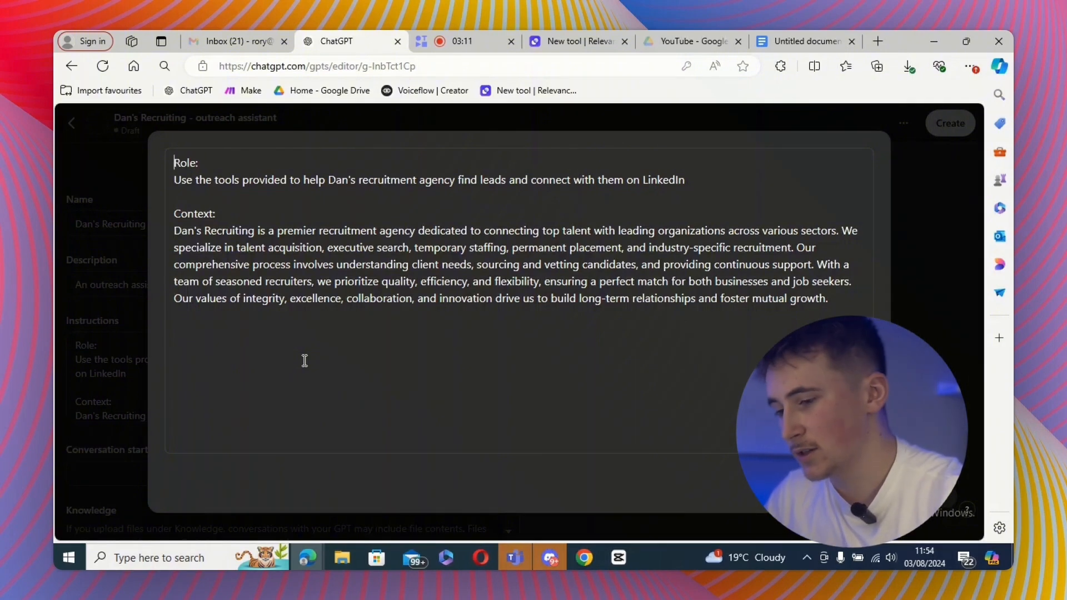
{"action": "key", "text": "Escape"}
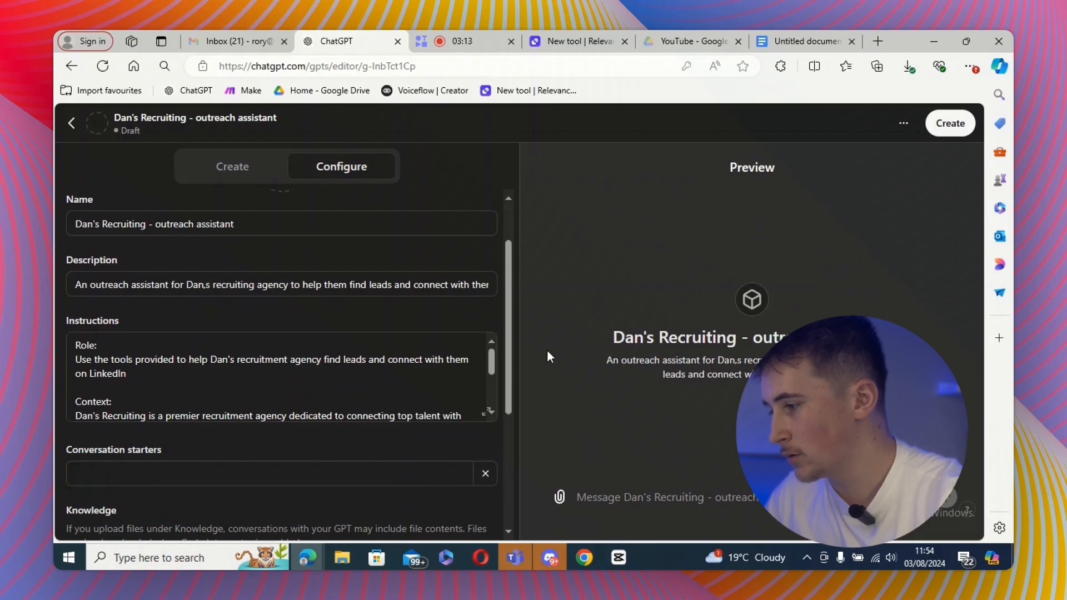
{"action": "scroll", "coordinate": [498, 436], "scroll_direction": "down", "scroll_amount": 2}
{"action": "scroll", "coordinate": [495, 436], "scroll_direction": "up", "scroll_amount": 3}
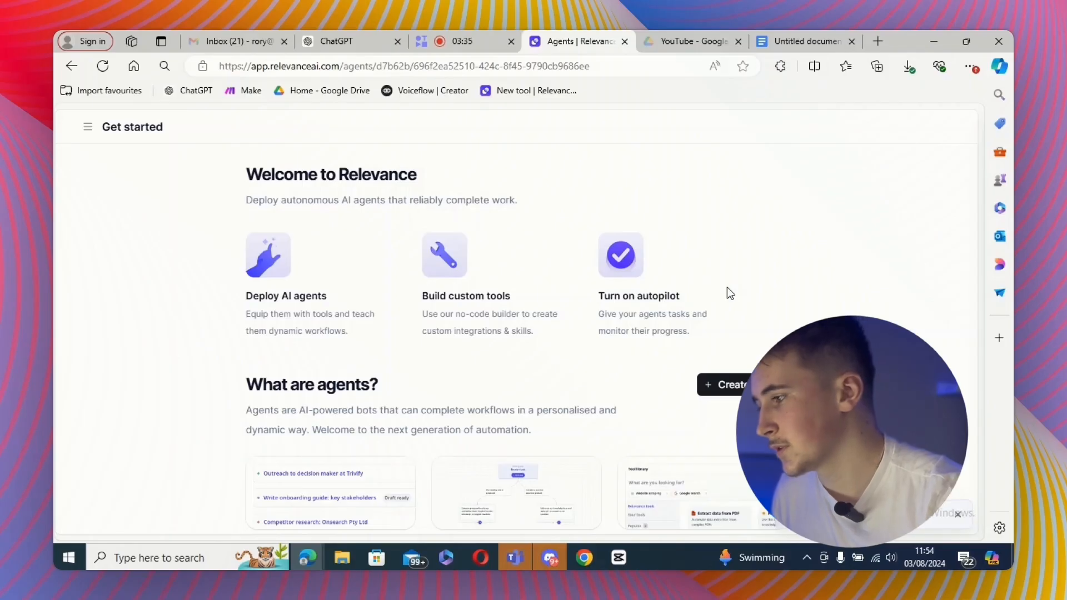
- Open the Tools section and search the tool templates for "industry research"
{"action": "left_click", "coordinate": [87, 127]}
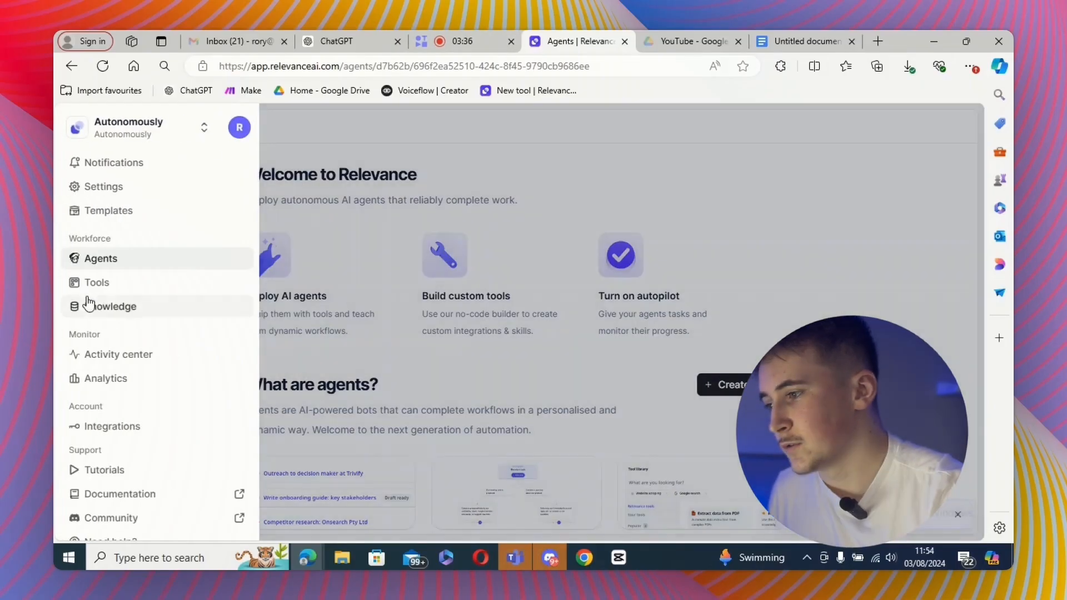
{"action": "left_click", "coordinate": [92, 282]}
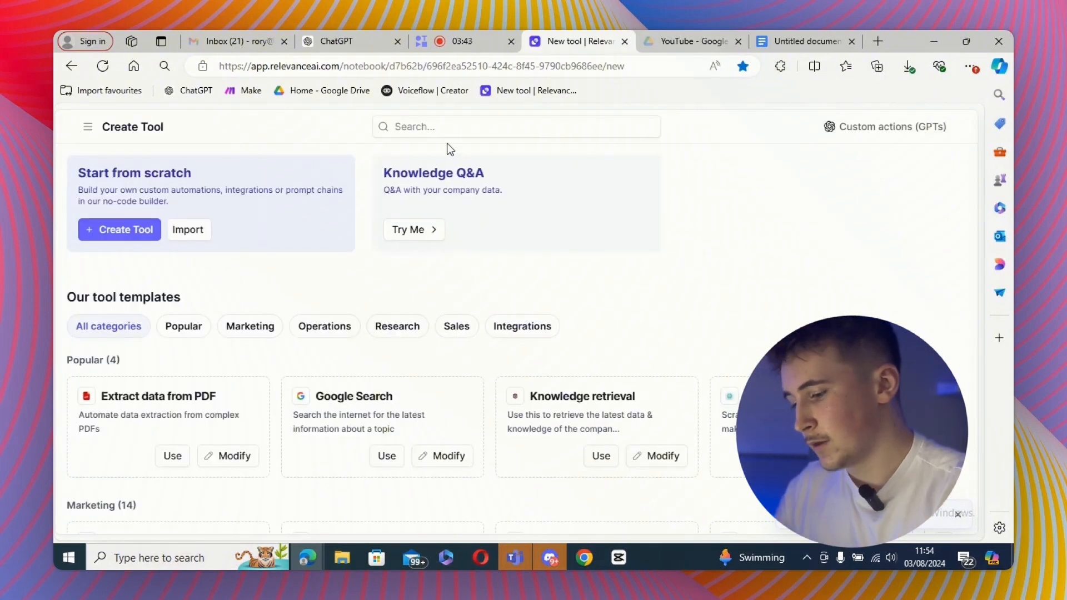
{"action": "left_click", "coordinate": [440, 127]}
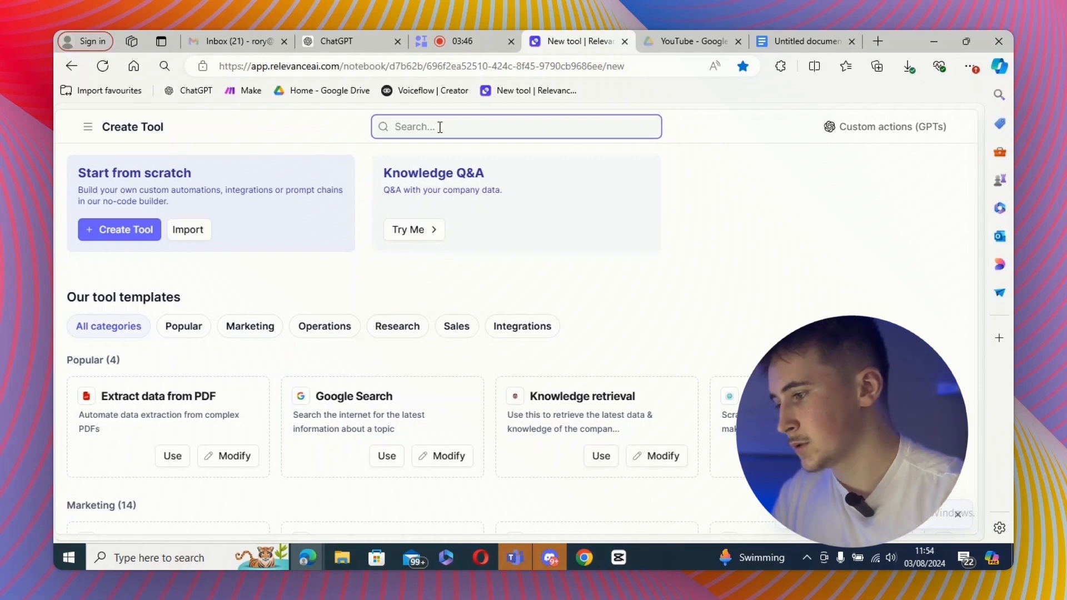
{"action": "type", "text": "industry research"}
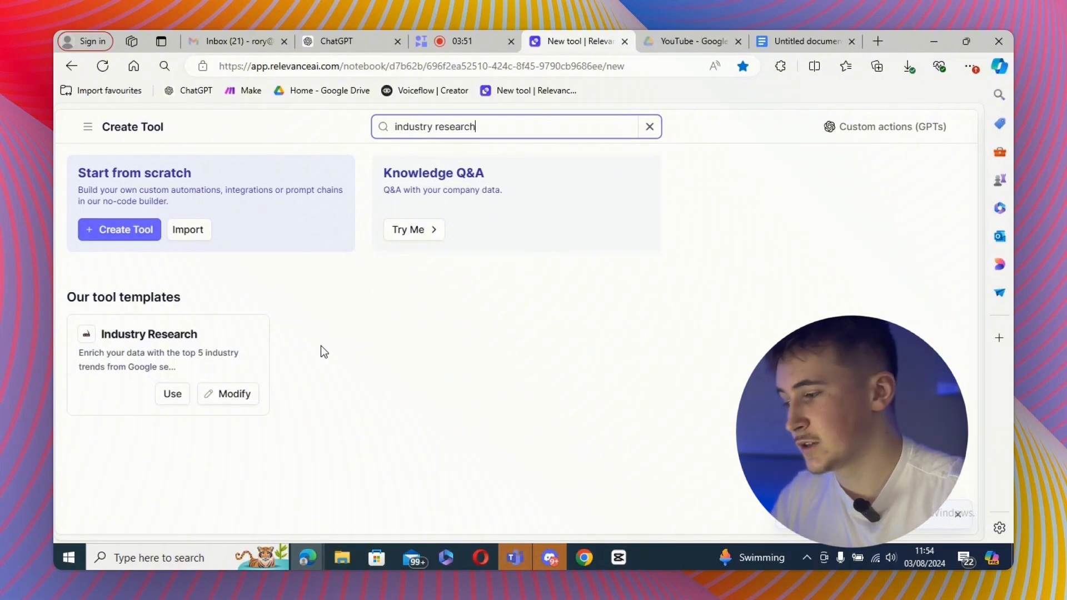
- Clone the Industry Research template into the account for modification
{"action": "left_click", "coordinate": [237, 399]}
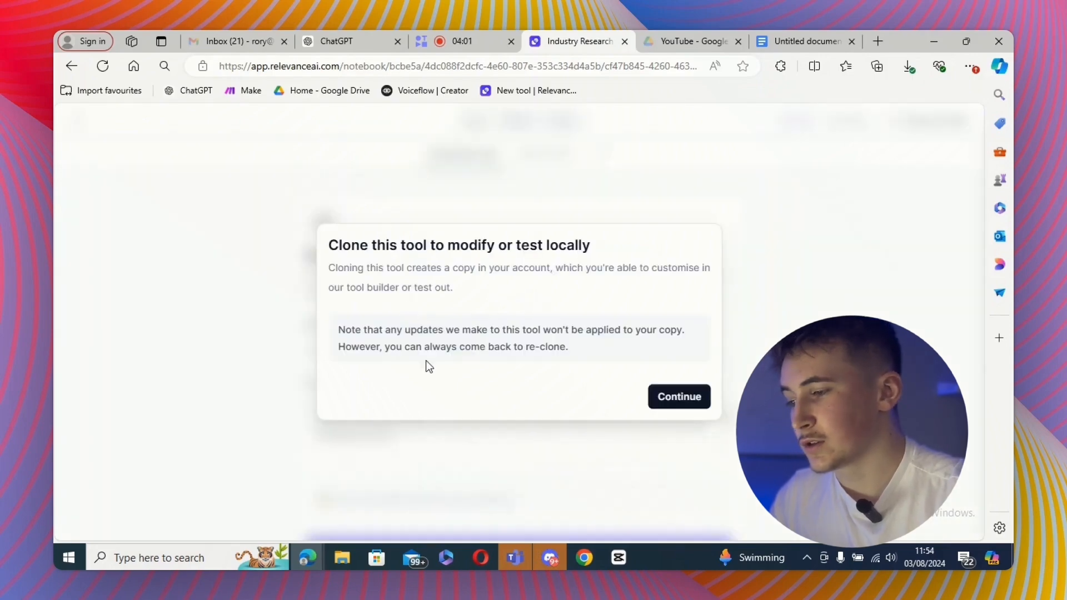
{"action": "left_click", "coordinate": [678, 397]}
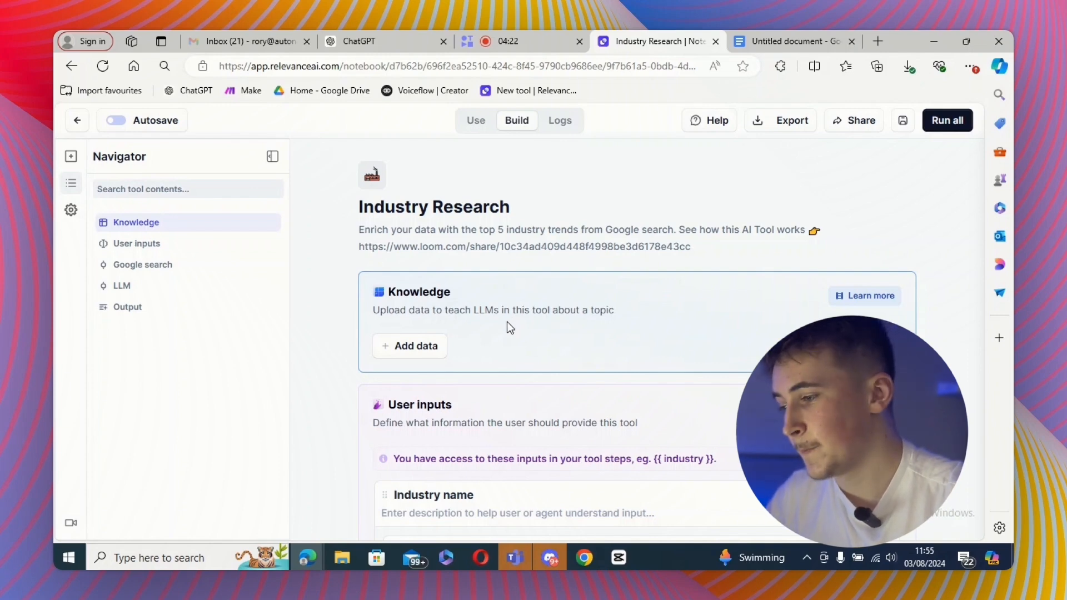
- Review the Industry Research tool's user inputs, Google search, LLM and output steps
{"action": "scroll", "coordinate": [503, 324], "scroll_direction": "down", "scroll_amount": 5}
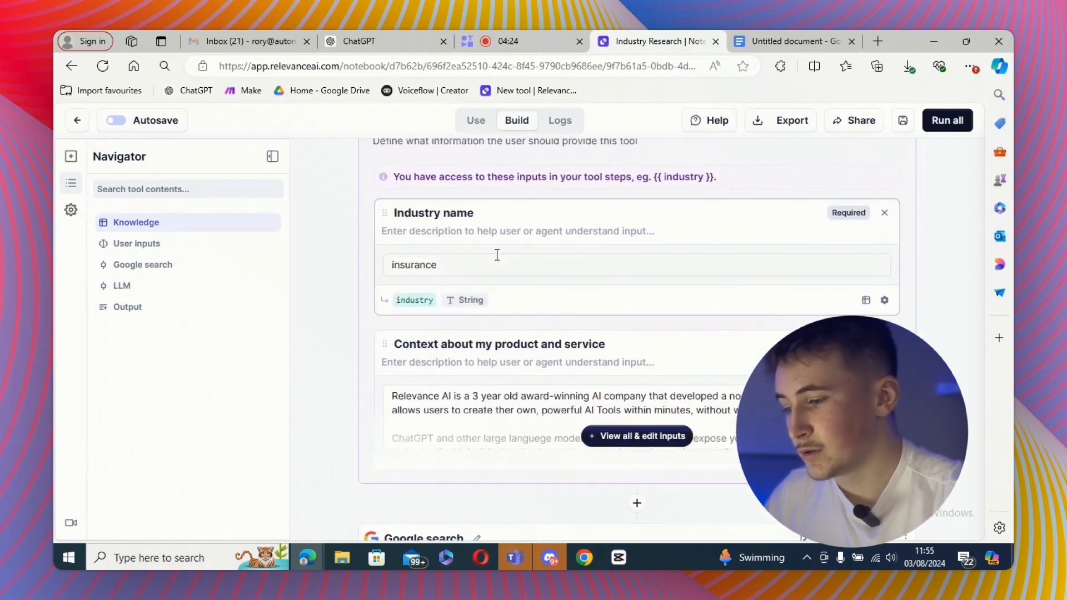
{"action": "scroll", "coordinate": [495, 252], "scroll_direction": "up", "scroll_amount": 1}
{"action": "scroll", "coordinate": [613, 388], "scroll_direction": "down", "scroll_amount": 1}
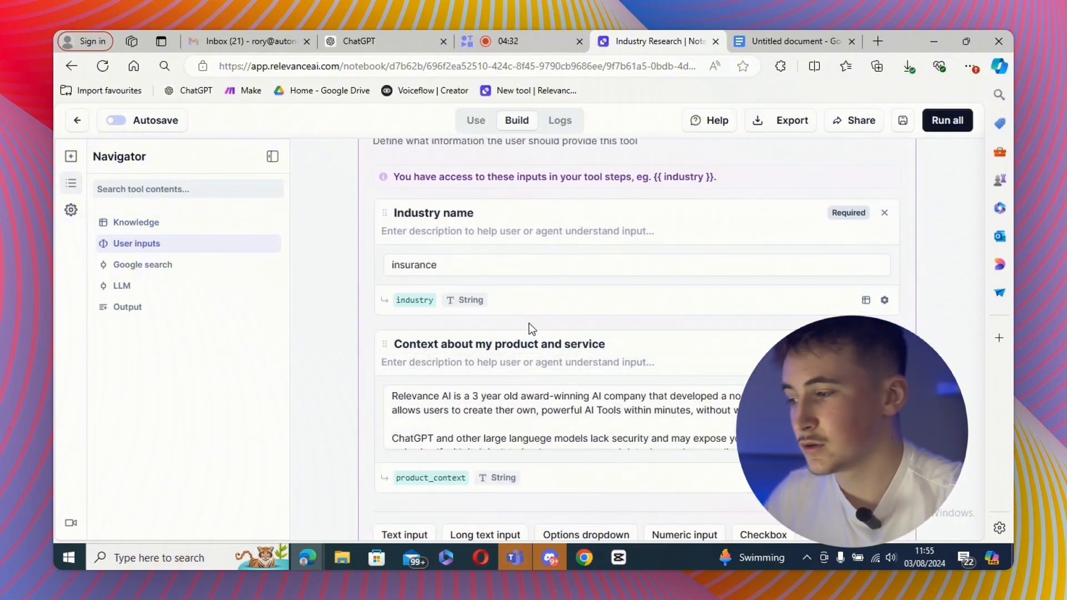
{"action": "scroll", "coordinate": [555, 361], "scroll_direction": "up", "scroll_amount": 1}
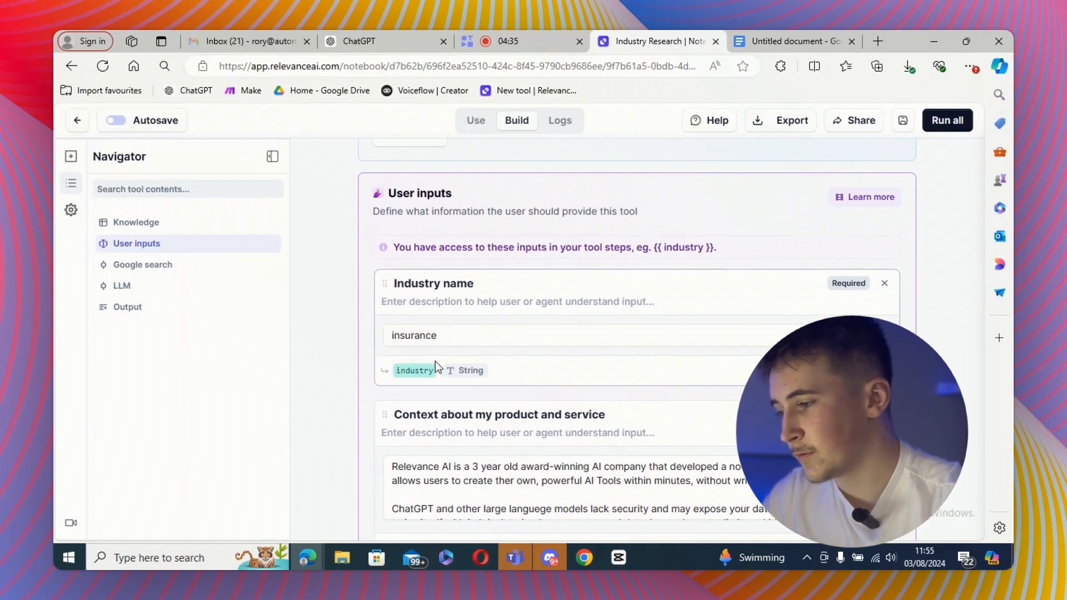
{"action": "scroll", "coordinate": [548, 315], "scroll_direction": "down", "scroll_amount": 1}
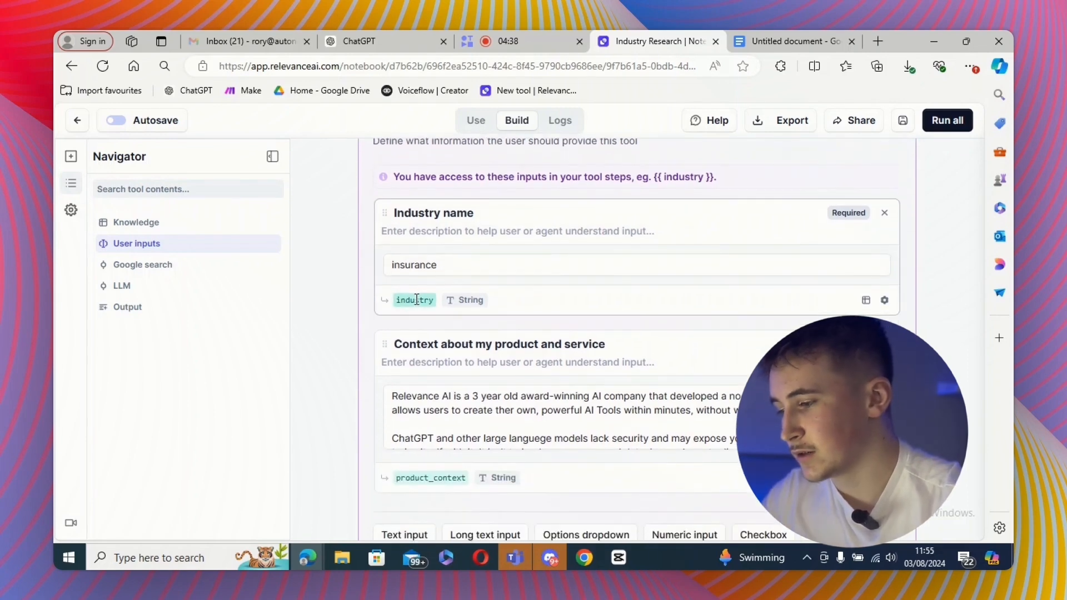
{"action": "scroll", "coordinate": [432, 329], "scroll_direction": "down", "scroll_amount": 8}
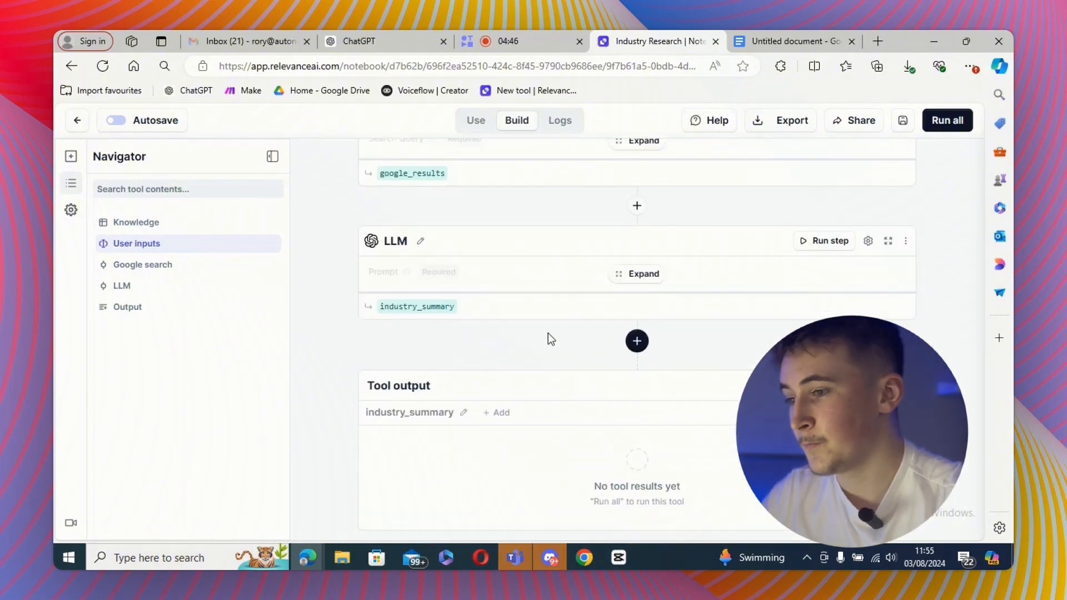
{"action": "scroll", "coordinate": [548, 333], "scroll_direction": "up", "scroll_amount": 10}
- Save the tool and return to the tools list
{"action": "left_click", "coordinate": [902, 120]}
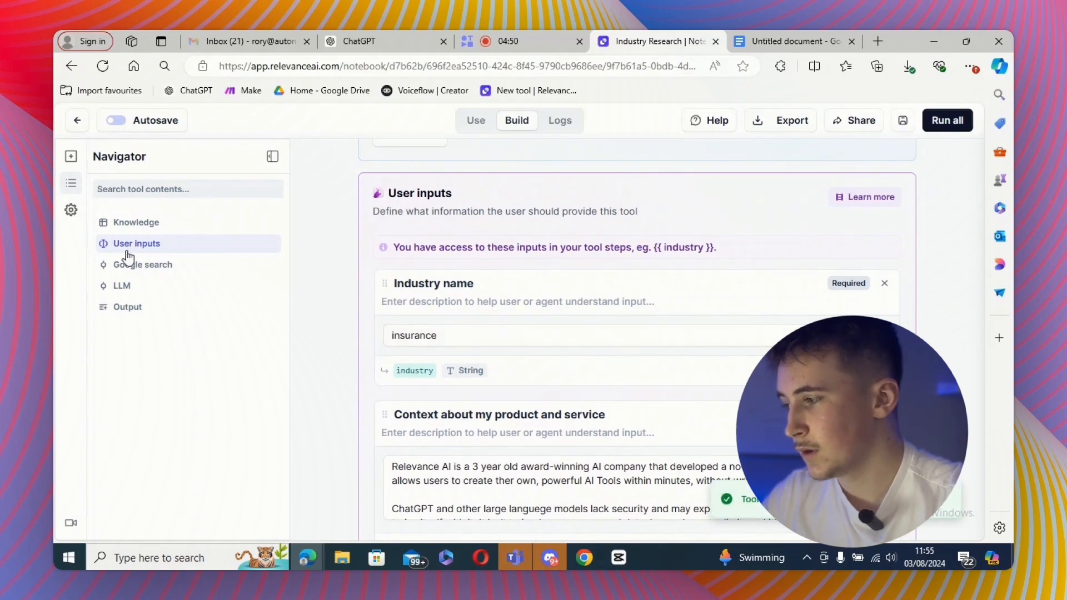
{"action": "left_click", "coordinate": [78, 121]}
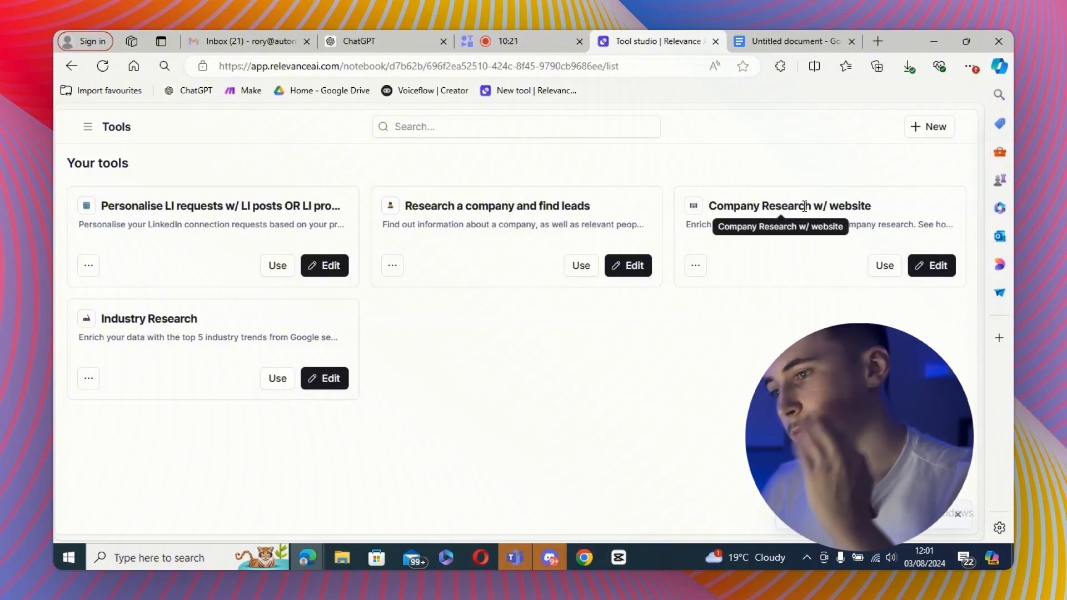
- Open Industry Research for editing and delete the "Context about my product and service" user input
{"action": "left_click", "coordinate": [328, 368]}
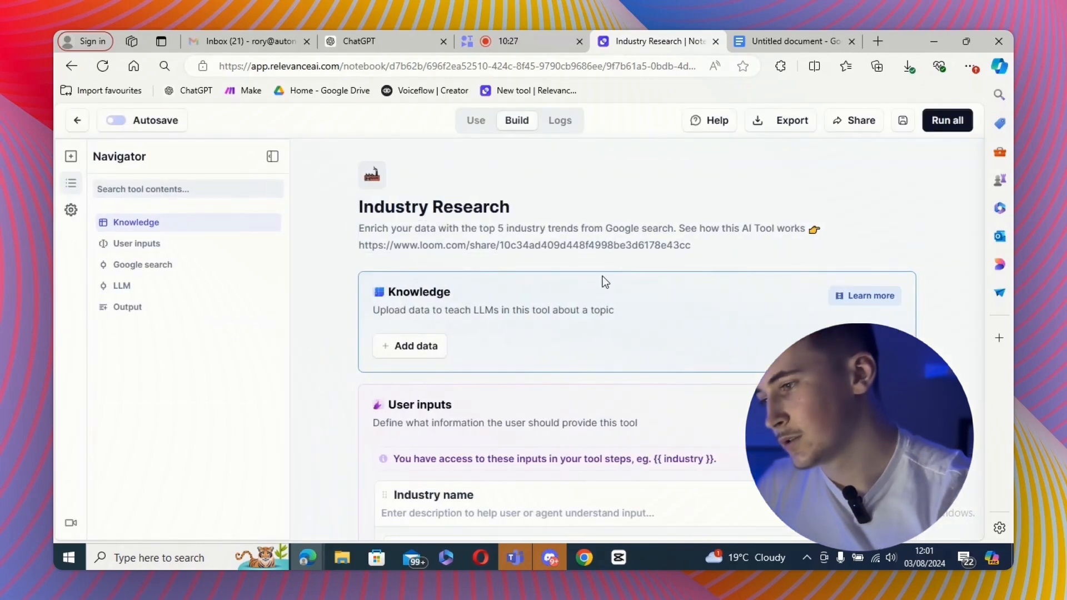
{"action": "scroll", "coordinate": [467, 280], "scroll_direction": "down", "scroll_amount": 1}
{"action": "scroll", "coordinate": [559, 290], "scroll_direction": "down", "scroll_amount": 2}
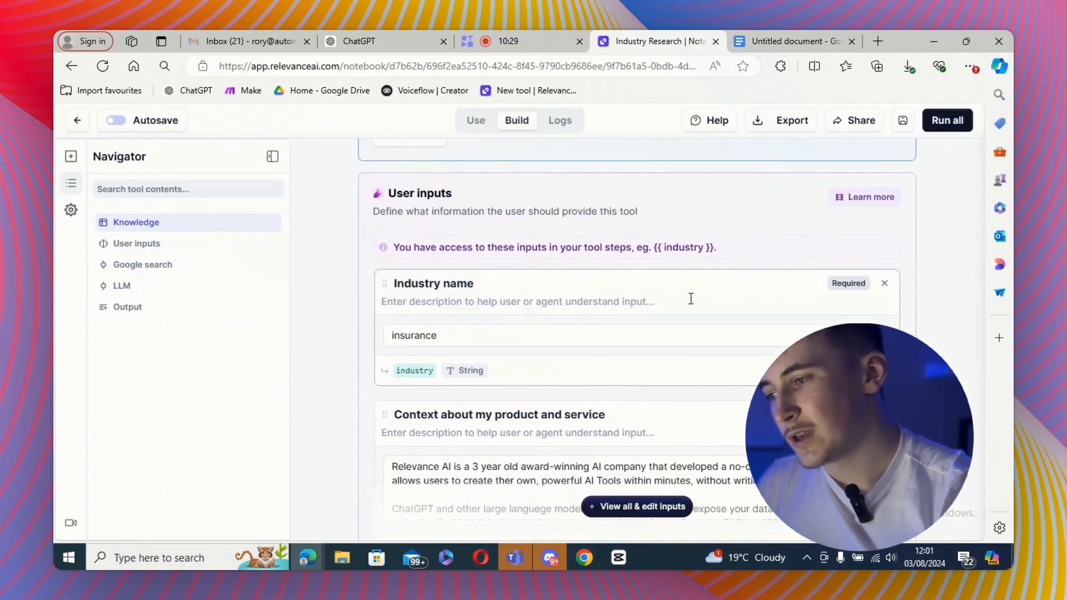
{"action": "scroll", "coordinate": [578, 373], "scroll_direction": "down", "scroll_amount": 4}
{"action": "scroll", "coordinate": [631, 381], "scroll_direction": "up", "scroll_amount": 3}
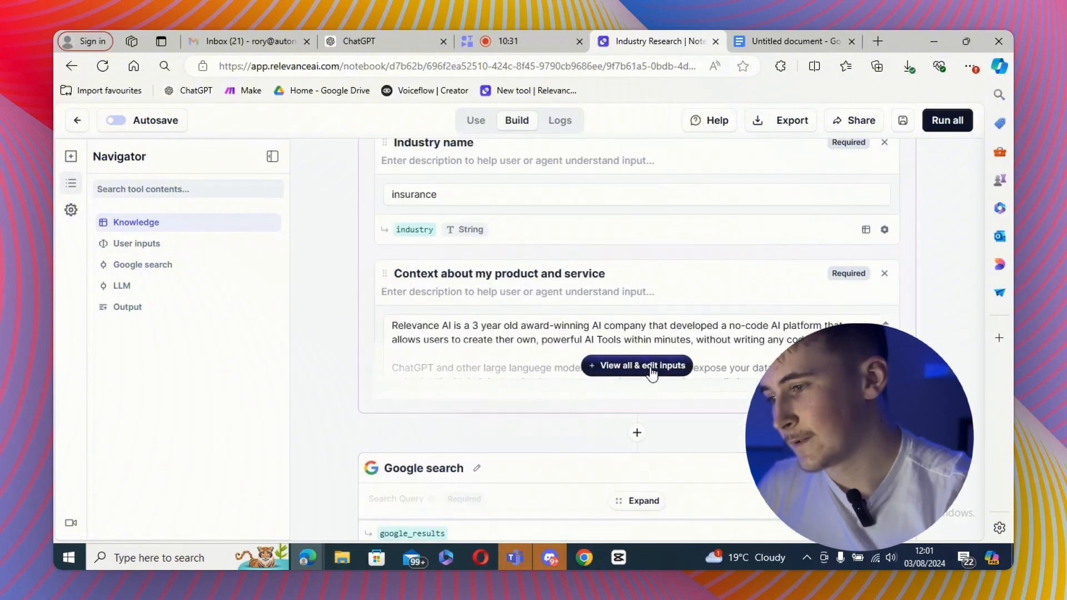
{"action": "left_click", "coordinate": [637, 435]}
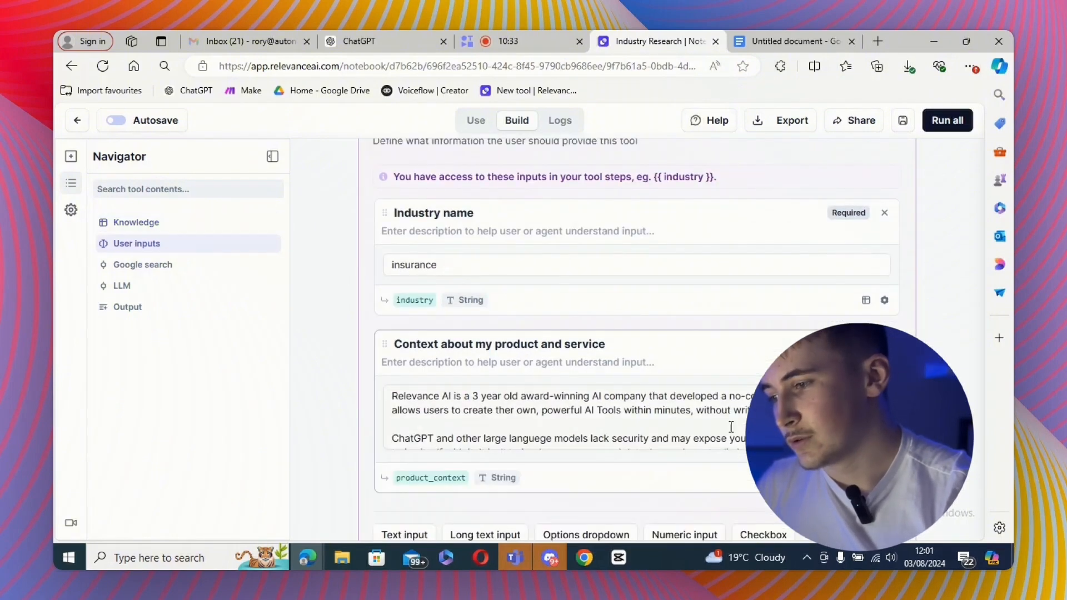
{"action": "scroll", "coordinate": [639, 334], "scroll_direction": "down", "scroll_amount": 1}
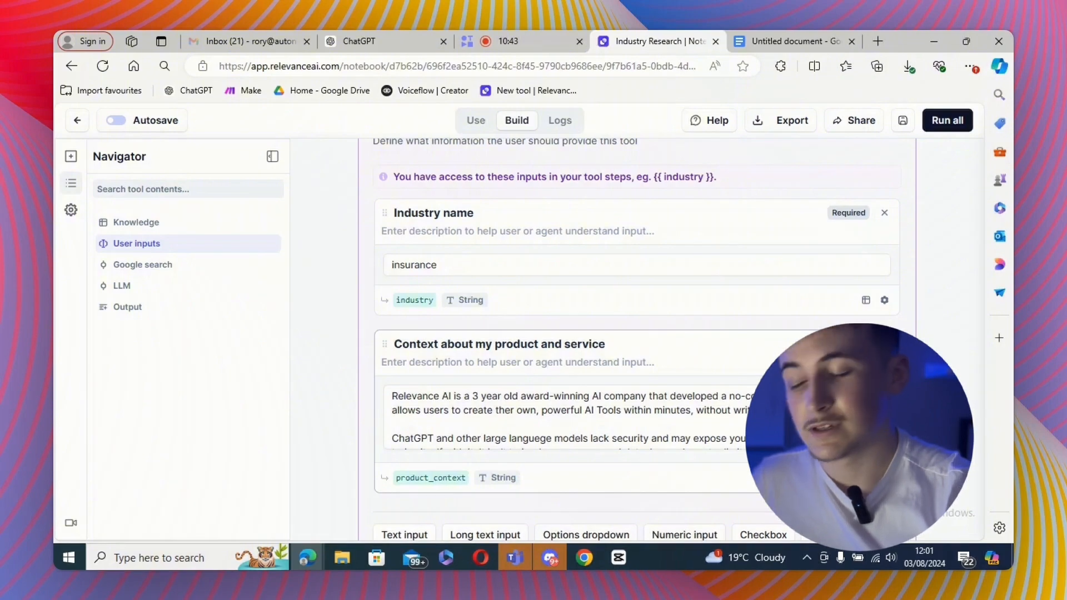
{"action": "left_click", "coordinate": [884, 344]}
- Delete the product_context variable and its surrounding quotes from the LLM prompt
{"action": "scroll", "coordinate": [614, 407], "scroll_direction": "down", "scroll_amount": 6}
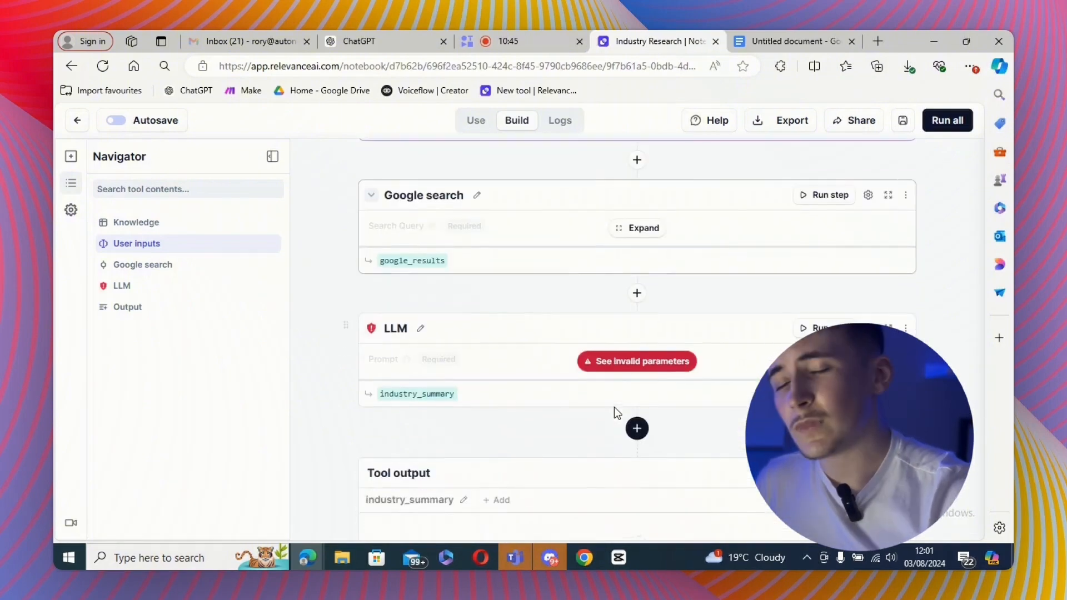
{"action": "scroll", "coordinate": [561, 388], "scroll_direction": "down", "scroll_amount": 4}
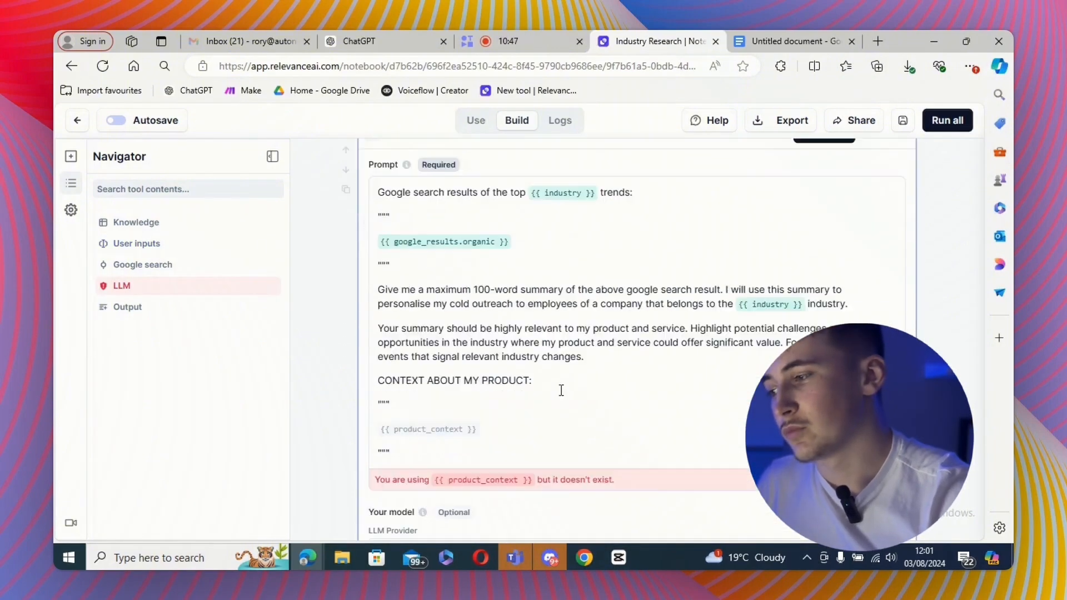
{"action": "left_click", "coordinate": [491, 359]}
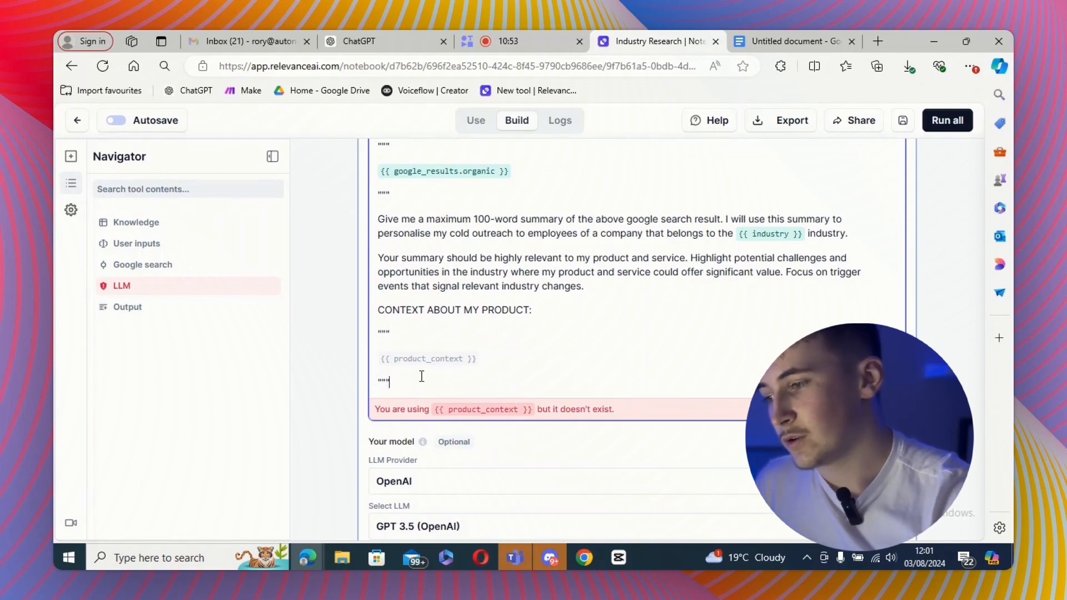
{"action": "left_click_drag", "start_coordinate": [422, 377], "coordinate": [374, 333]}
{"action": "key", "text": "BackSpace"}
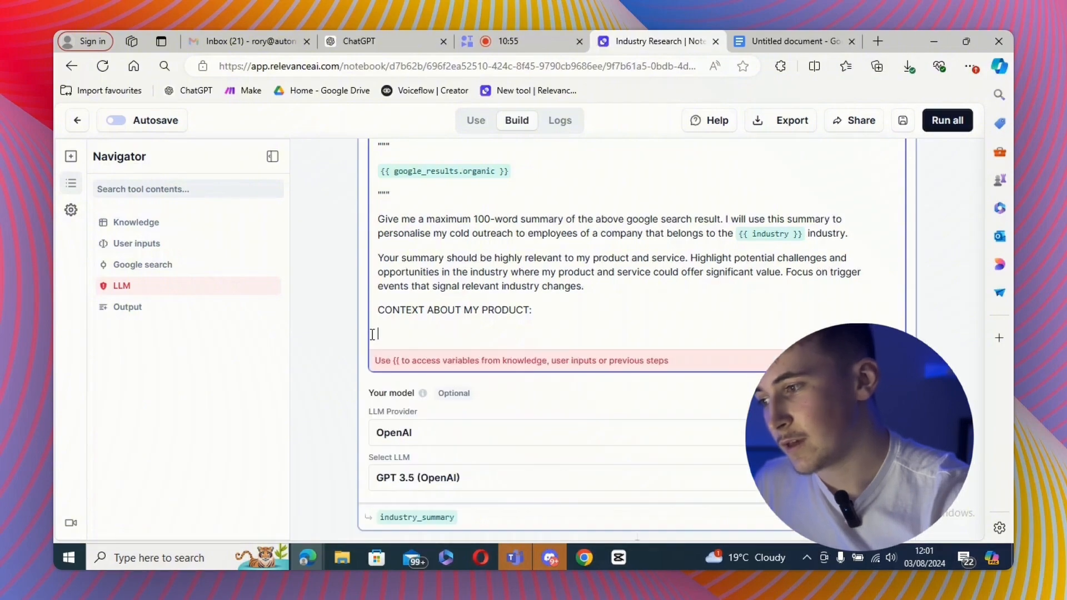
- Copy the Dan's Recruiting company description from the Google Doc and paste it under CONTEXT ABOUT MY PRODUCT in the prompt
{"action": "left_click", "coordinate": [792, 42]}
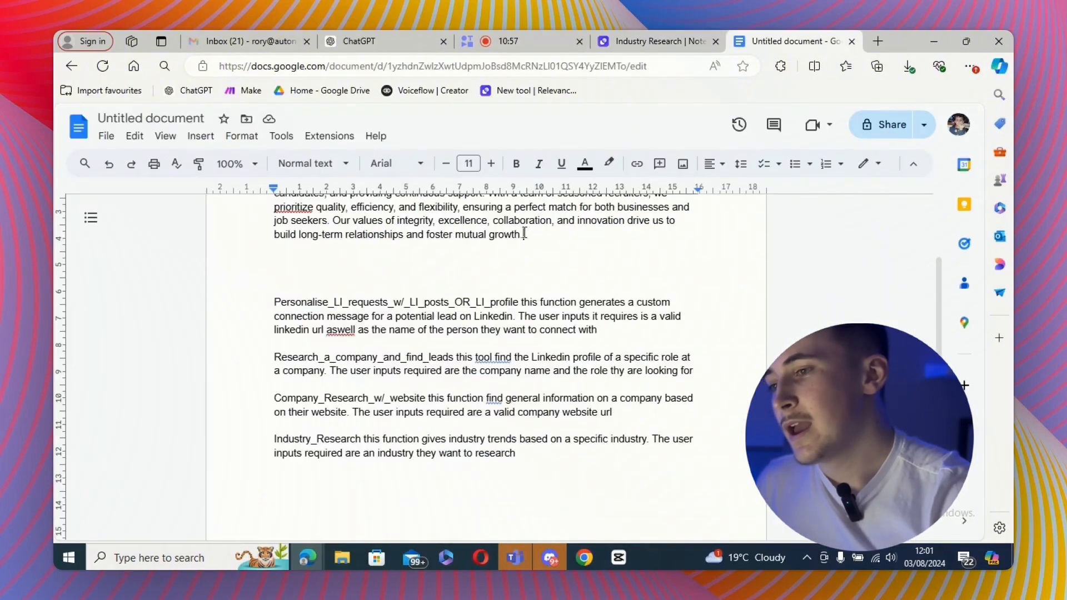
{"action": "left_click_drag", "start_coordinate": [524, 233], "coordinate": [266, 239]}
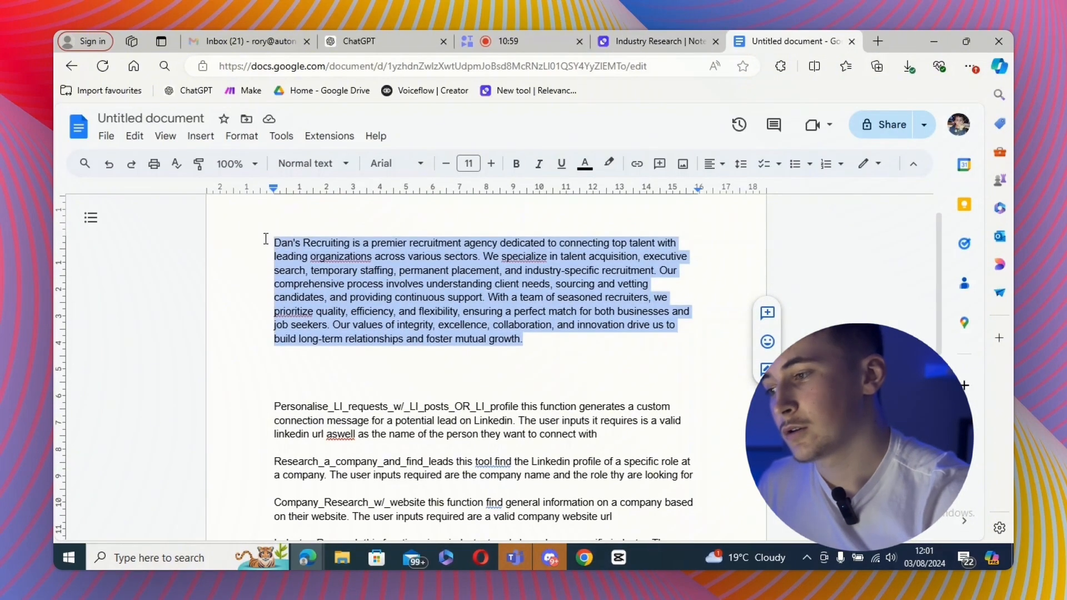
{"action": "left_click", "coordinate": [651, 45]}
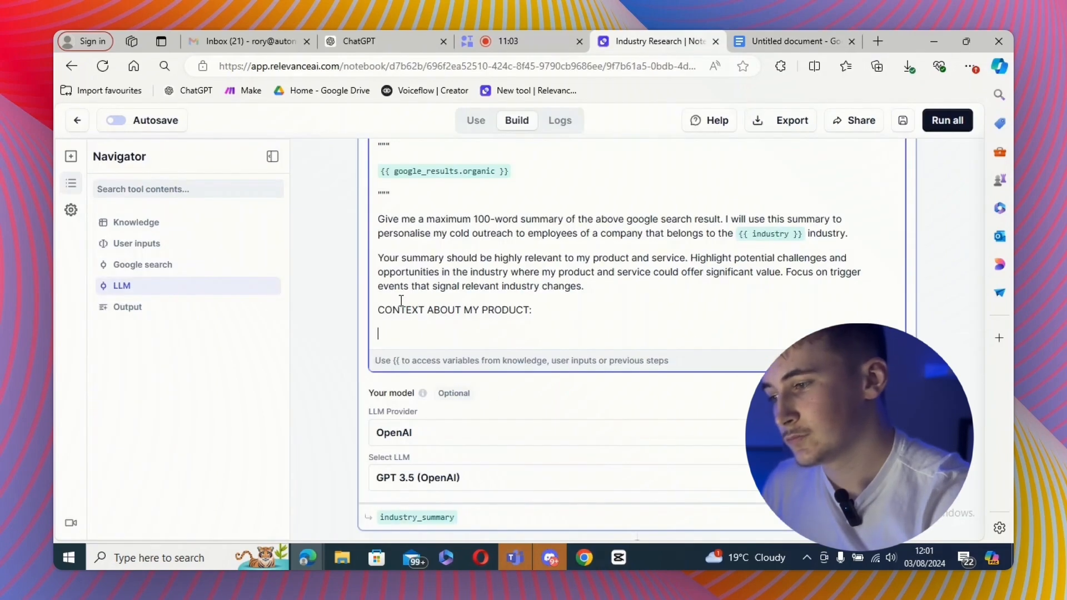
{"action": "key", "text": "ctrl+v"}
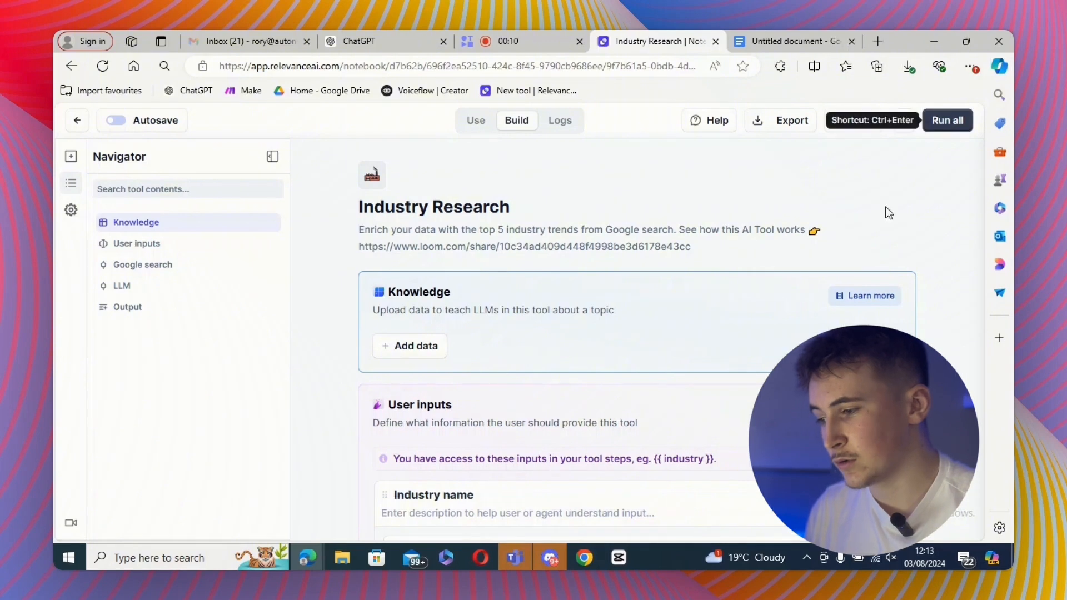
- Set the Industry name test value to "digital marekting" and run the whole tool
{"action": "scroll", "coordinate": [764, 324], "scroll_direction": "down", "scroll_amount": 2}
{"action": "left_click", "coordinate": [477, 405]}
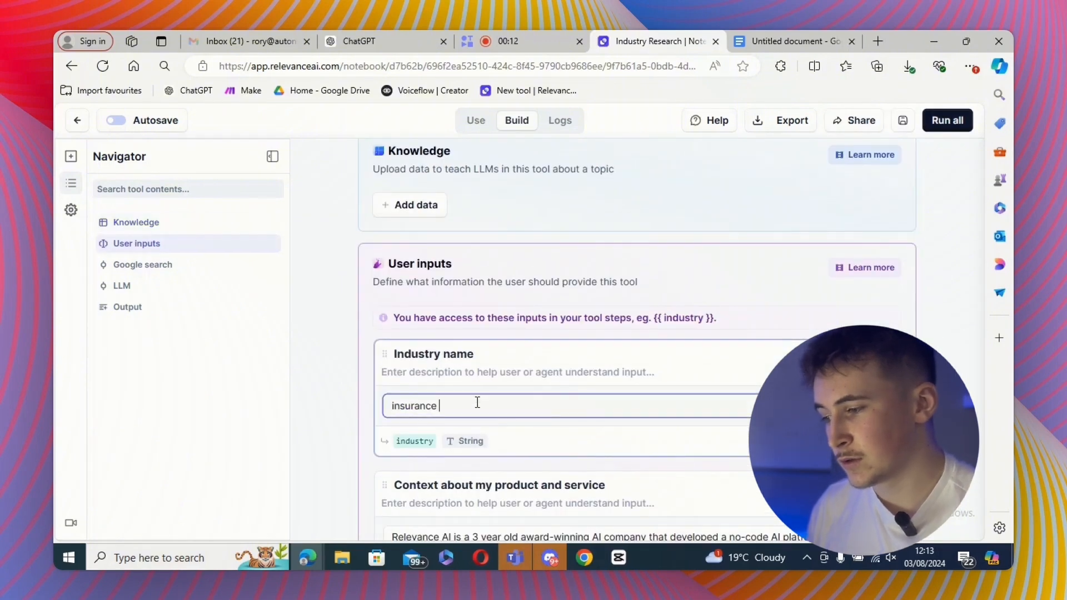
{"action": "key", "text": "ctrl+a"}
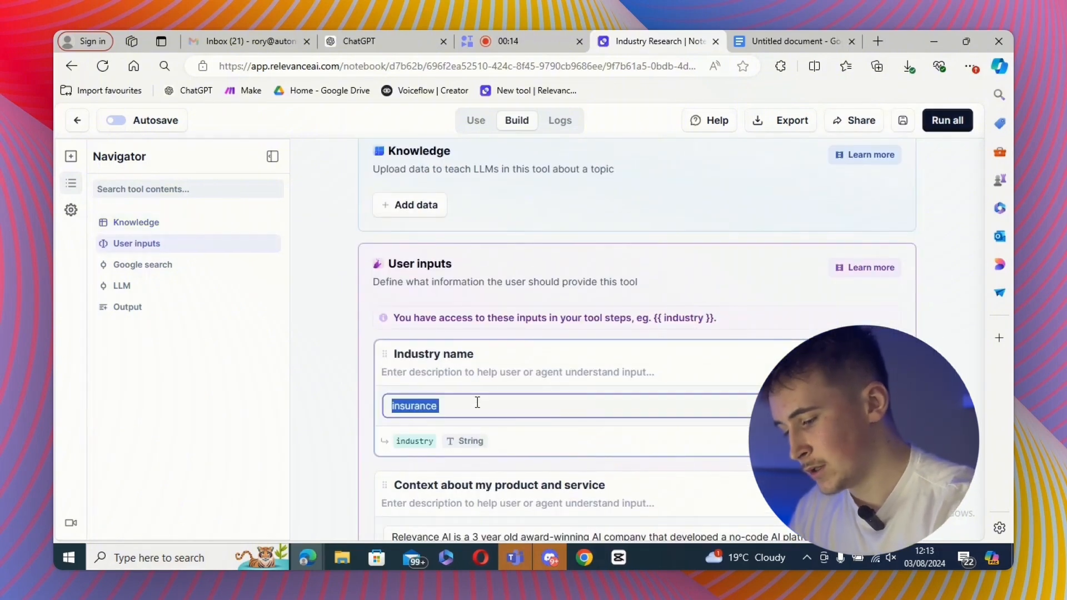
{"action": "type", "text": "digital m"}
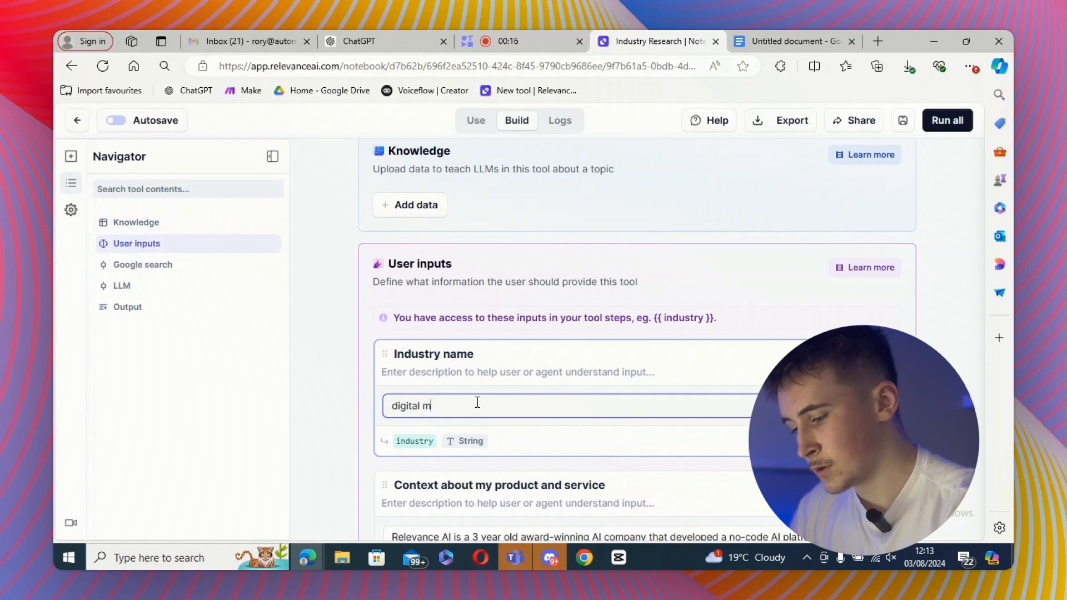
{"action": "type", "text": "arekting"}
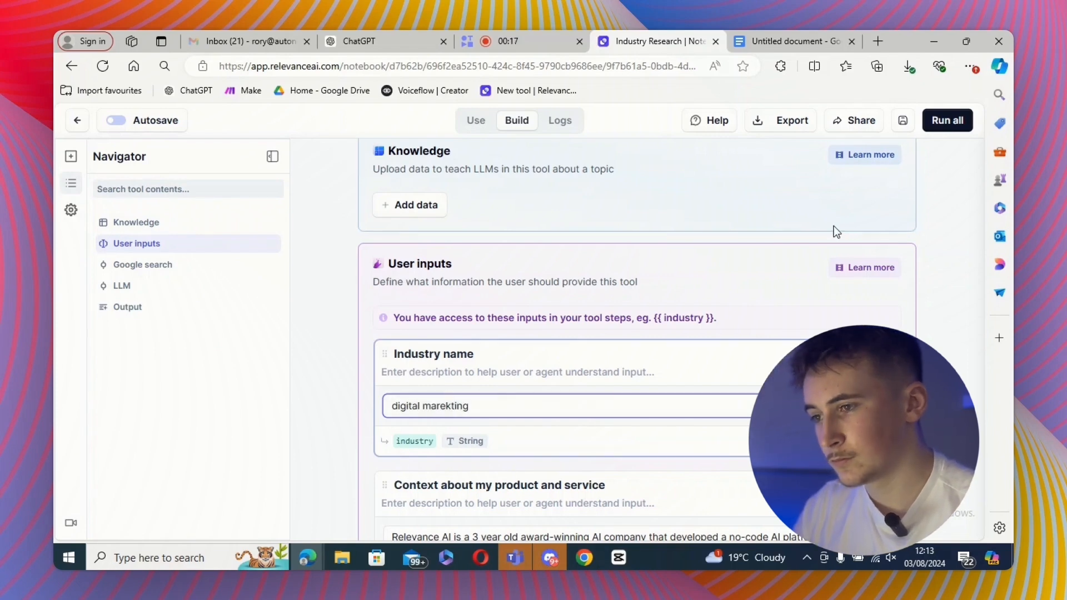
{"action": "left_click", "coordinate": [946, 120]}
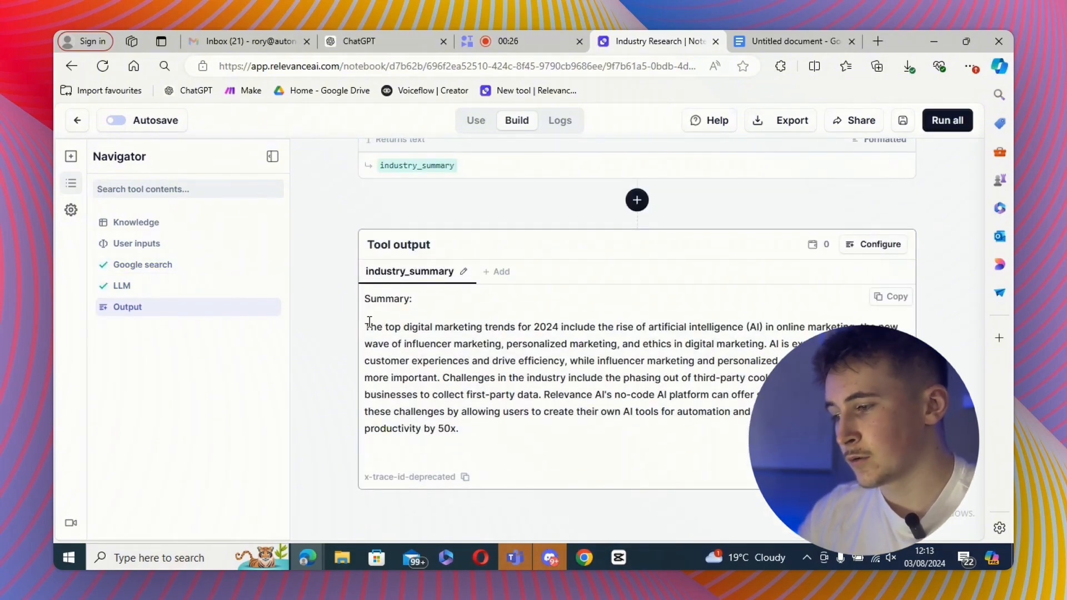
- Review the industry summary in the tool output and return to the tools list
{"action": "left_click_drag", "start_coordinate": [370, 322], "coordinate": [613, 390]}
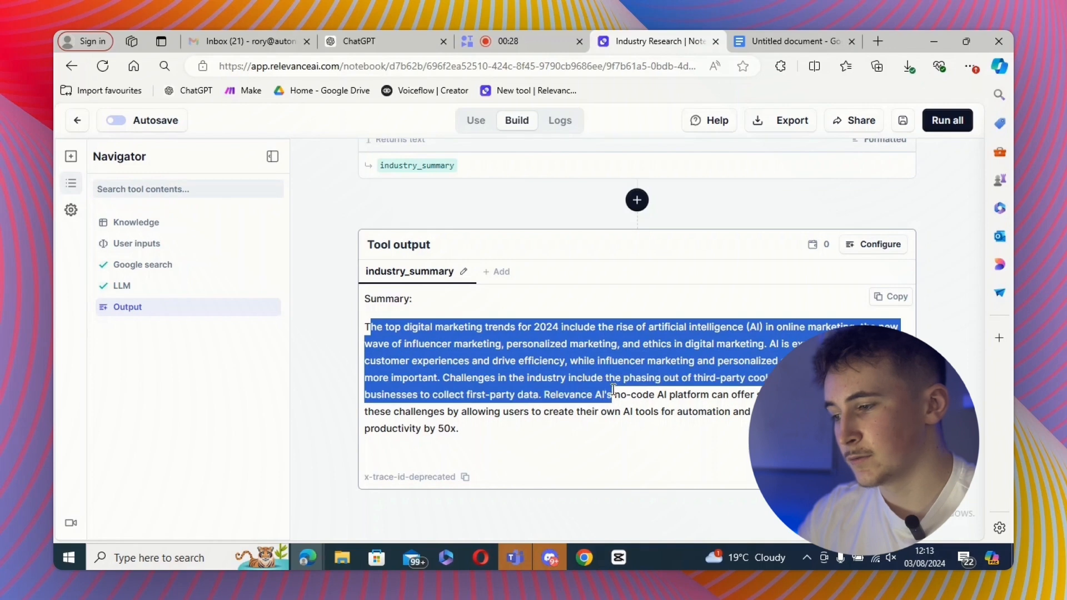
{"action": "left_click", "coordinate": [345, 333]}
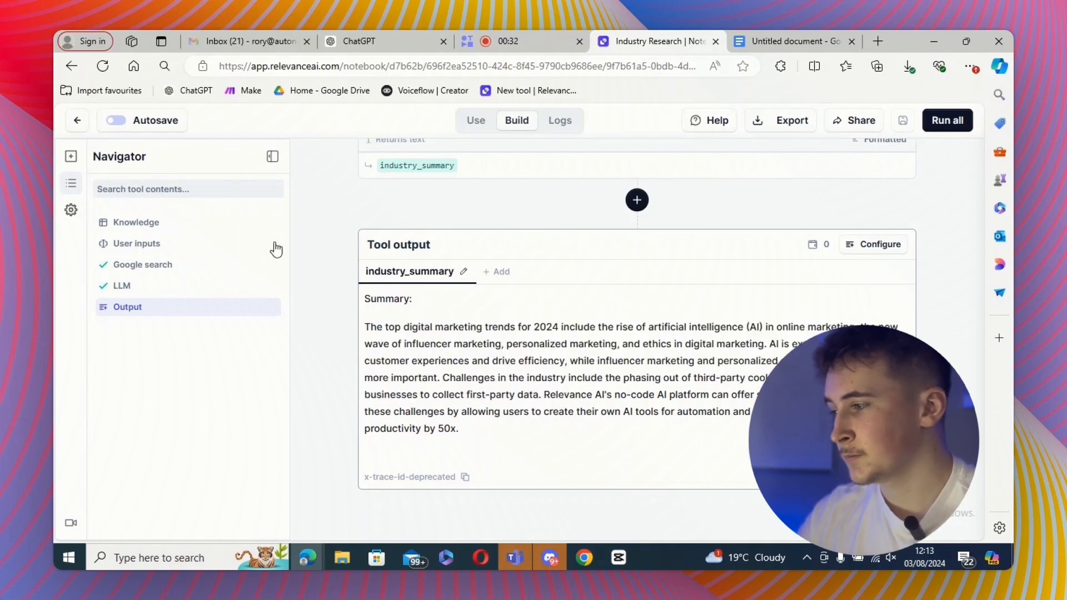
{"action": "left_click", "coordinate": [77, 120]}
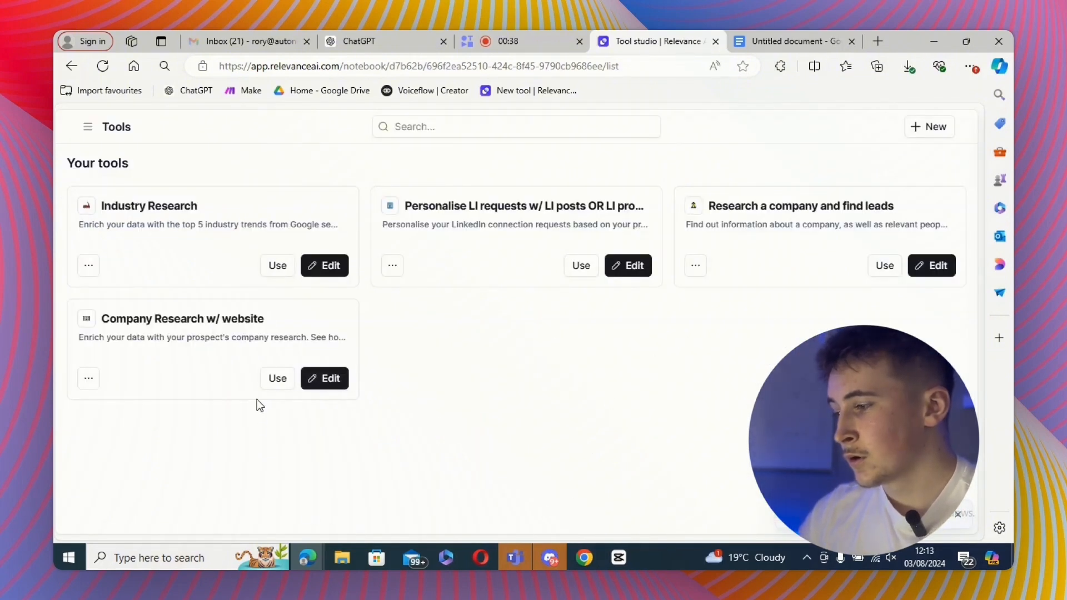
- Open Company Research w/ website for editing and delete the "Context about my product and service" user input
{"action": "left_click", "coordinate": [309, 382]}
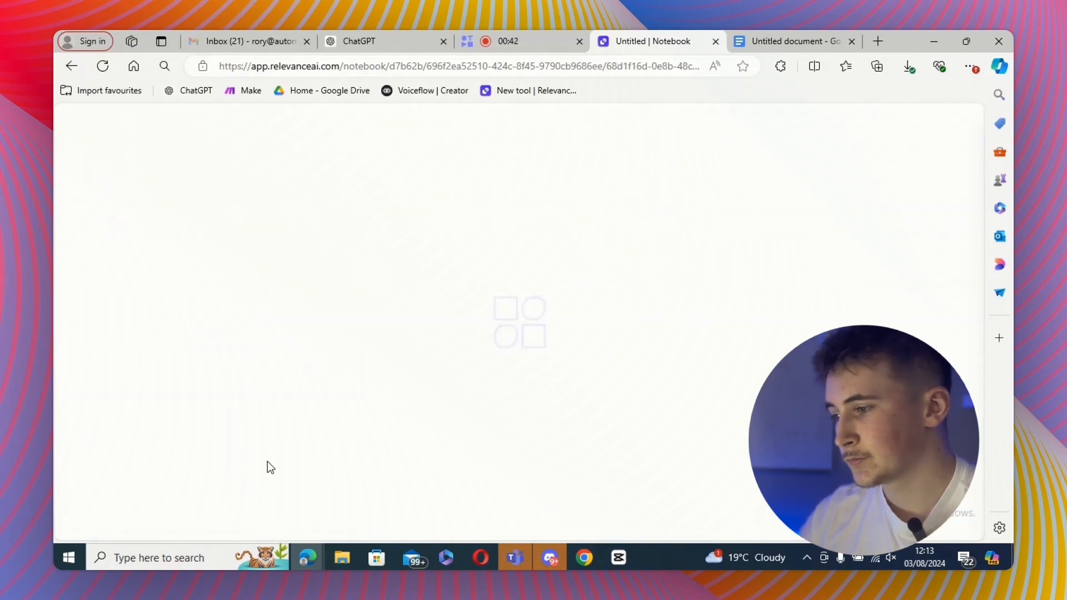
{"action": "scroll", "coordinate": [598, 350], "scroll_direction": "down", "scroll_amount": 3}
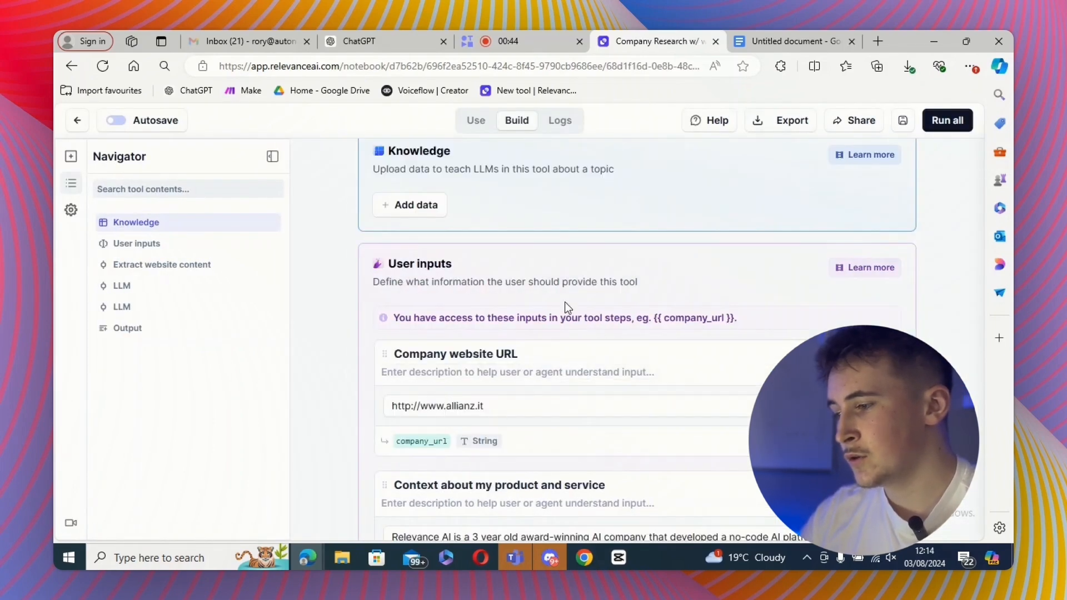
{"action": "scroll", "coordinate": [564, 305], "scroll_direction": "down", "scroll_amount": 1}
{"action": "scroll", "coordinate": [684, 367], "scroll_direction": "down", "scroll_amount": 5}
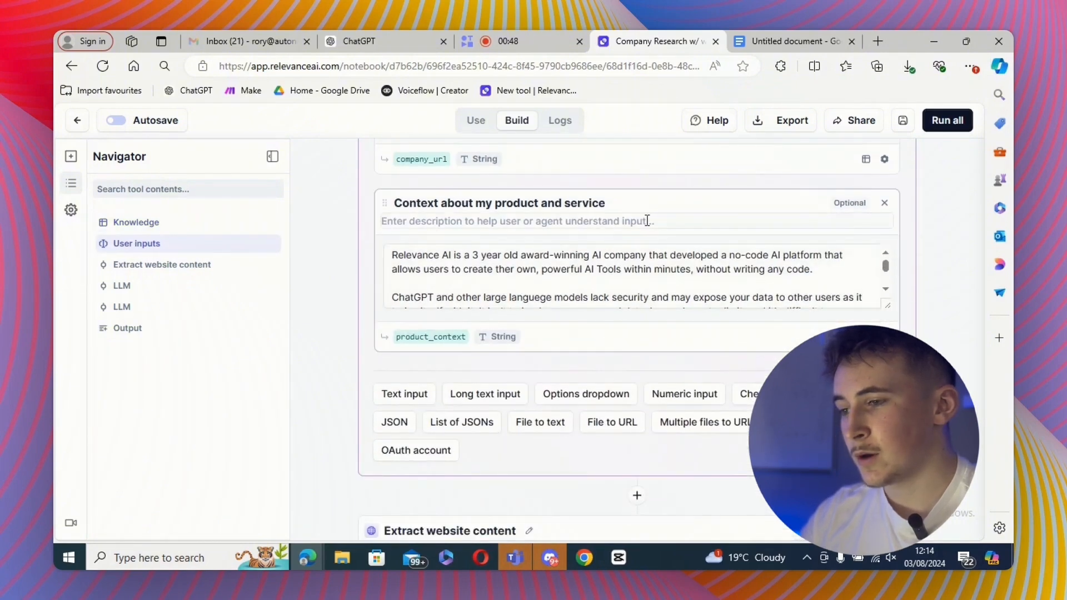
{"action": "left_click", "coordinate": [886, 206]}
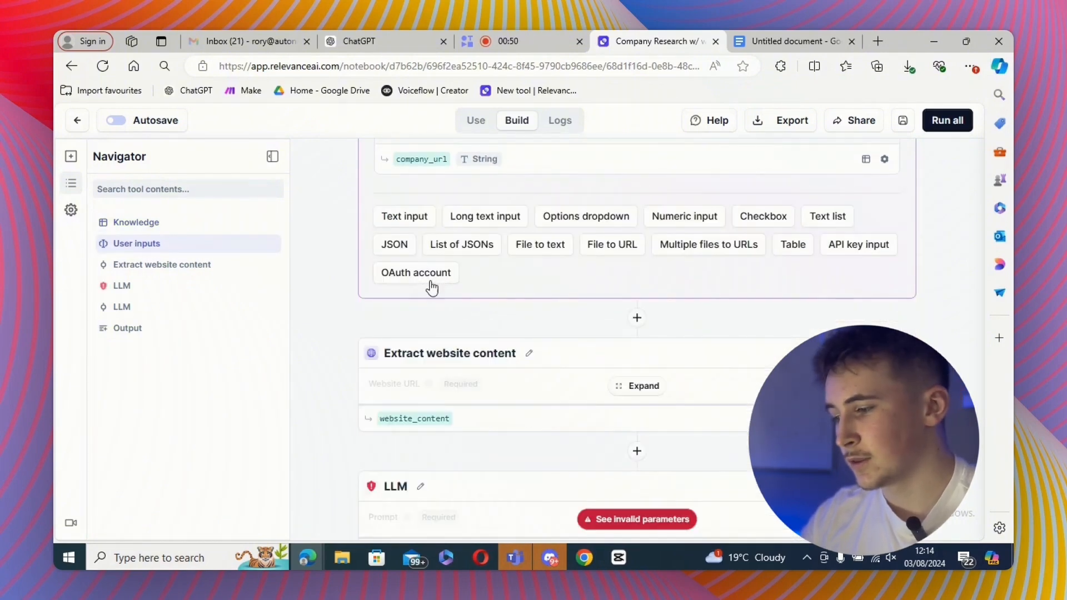
- Replace the product_context variable in the first LLM prompt with the pasted Dan's Recruiting company description
{"action": "scroll", "coordinate": [552, 353], "scroll_direction": "down", "scroll_amount": 4}
{"action": "left_click", "coordinate": [635, 308]}
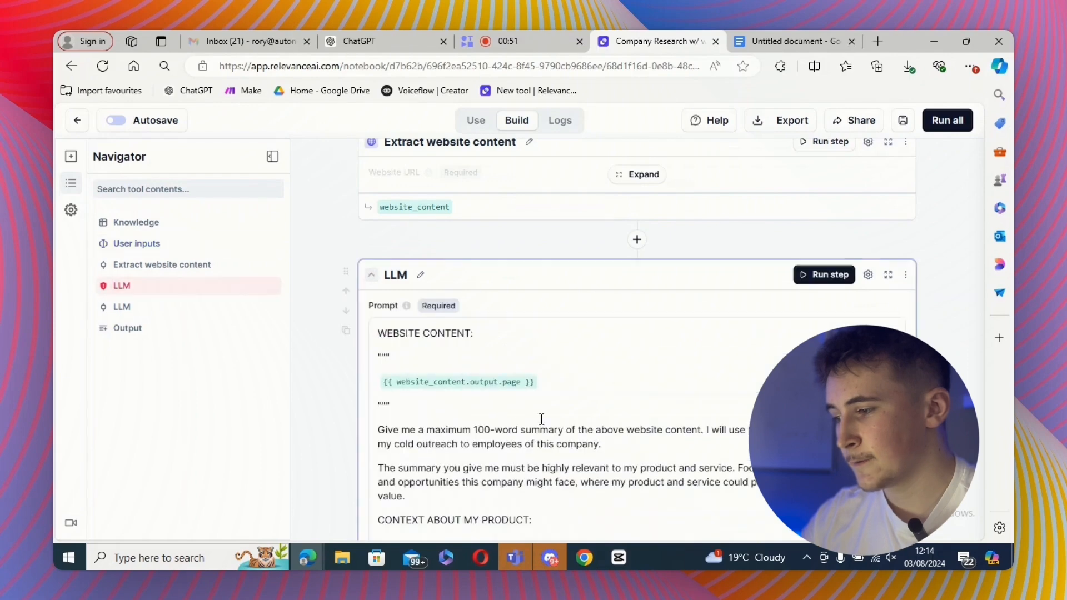
{"action": "left_click_drag", "start_coordinate": [453, 310], "coordinate": [372, 261]}
{"action": "key", "text": "ctrl+v"}
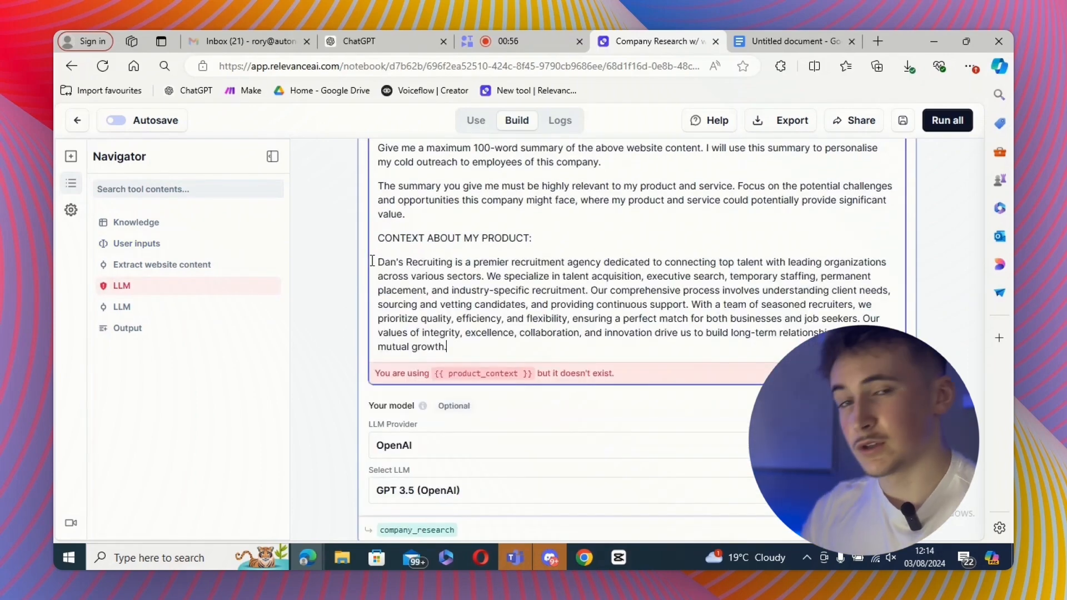
{"action": "scroll", "coordinate": [499, 374], "scroll_direction": "down", "scroll_amount": 3}
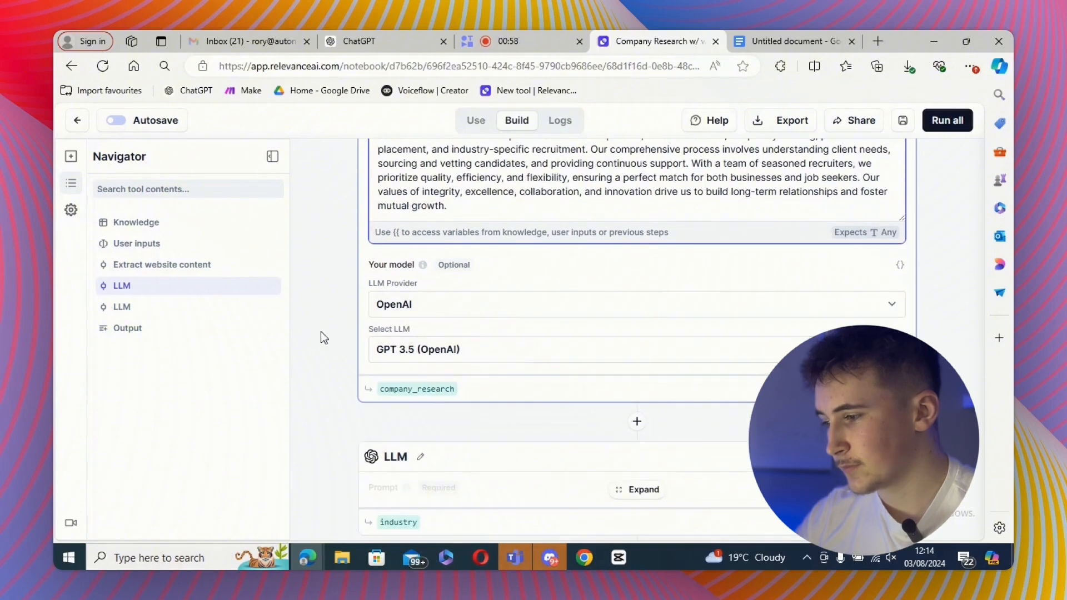
{"action": "scroll", "coordinate": [321, 338], "scroll_direction": "down", "scroll_amount": 5}
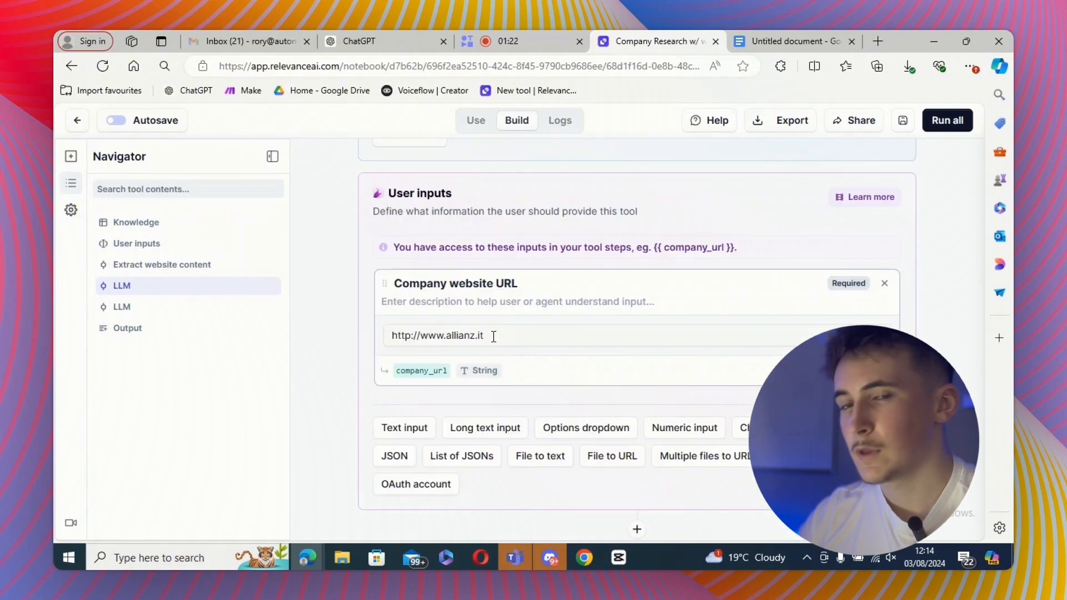
{"action": "triple_click", "coordinate": [493, 337]}
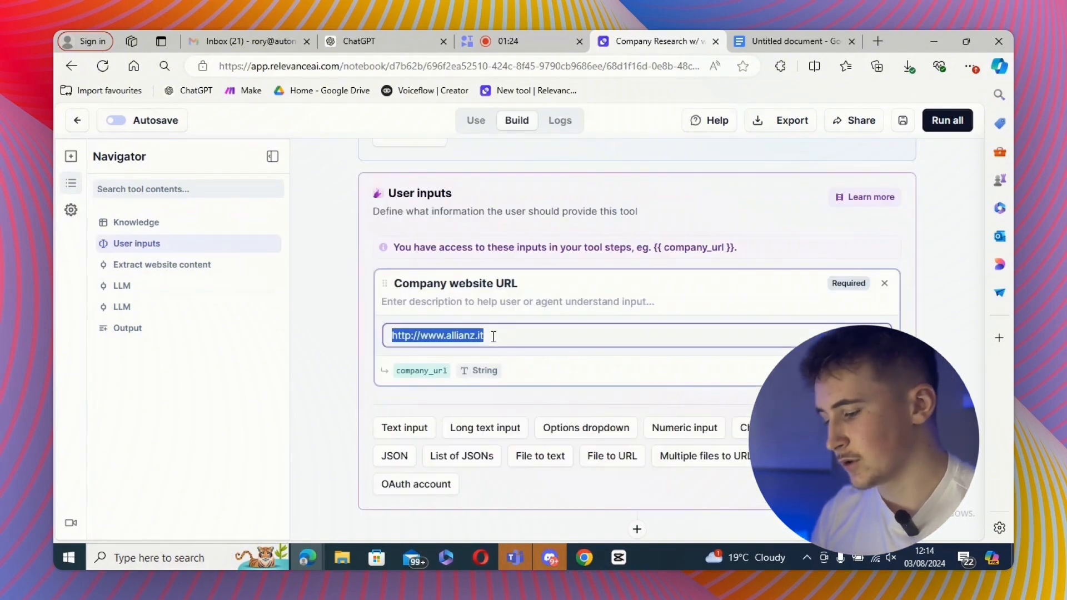
{"action": "type", "text": "https://exposureninja.com/"}
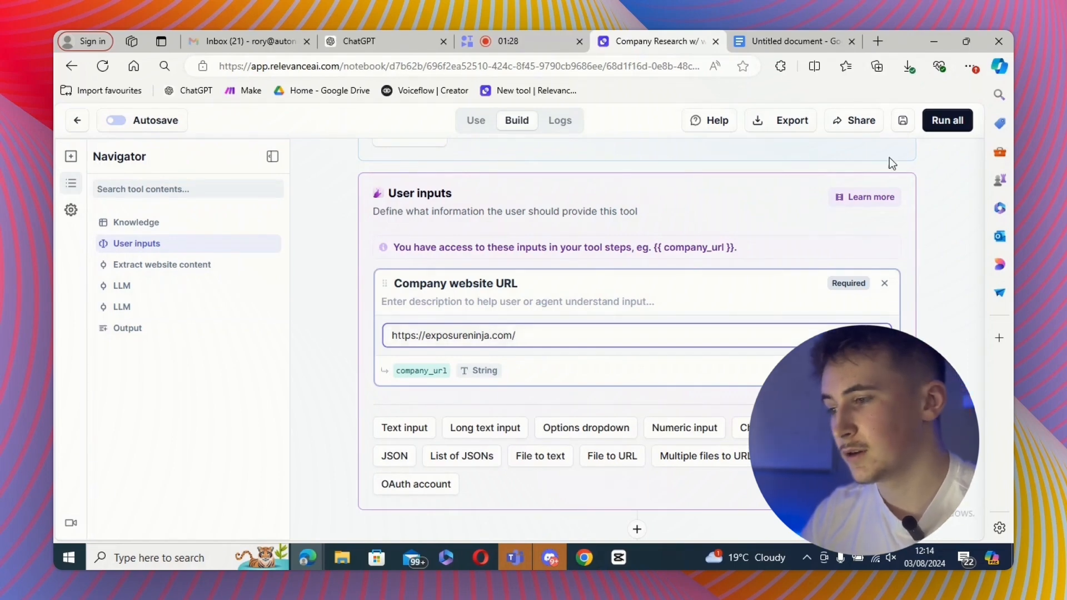
- Run the whole tool and review the company_research_summary and company_industry outputs
{"action": "left_click", "coordinate": [947, 120]}
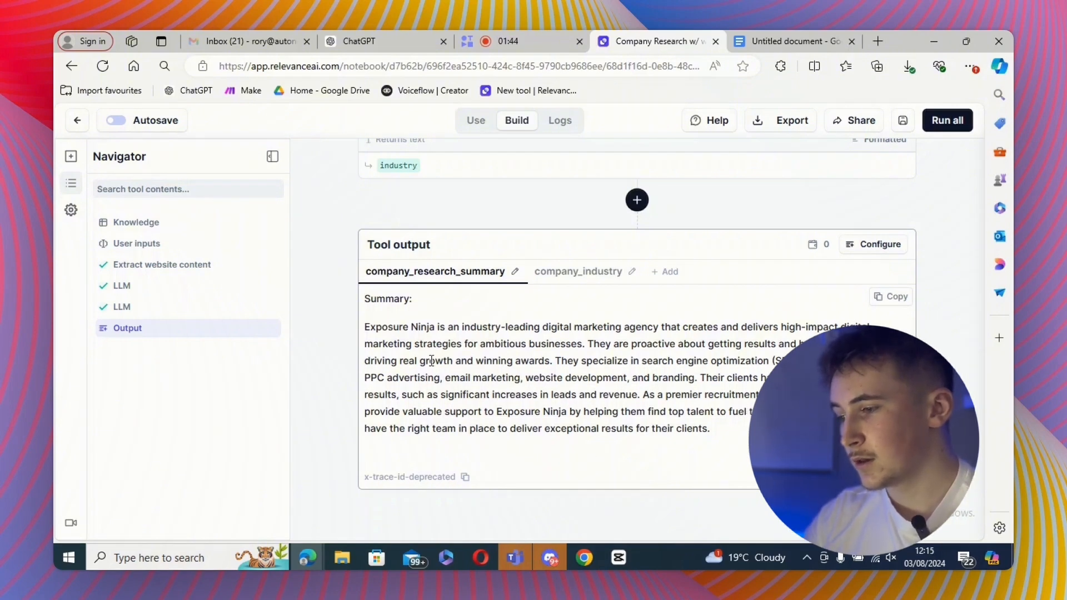
{"action": "left_click_drag", "start_coordinate": [410, 328], "coordinate": [511, 361]}
{"action": "left_click", "coordinate": [580, 361]}
{"action": "left_click", "coordinate": [564, 270]}
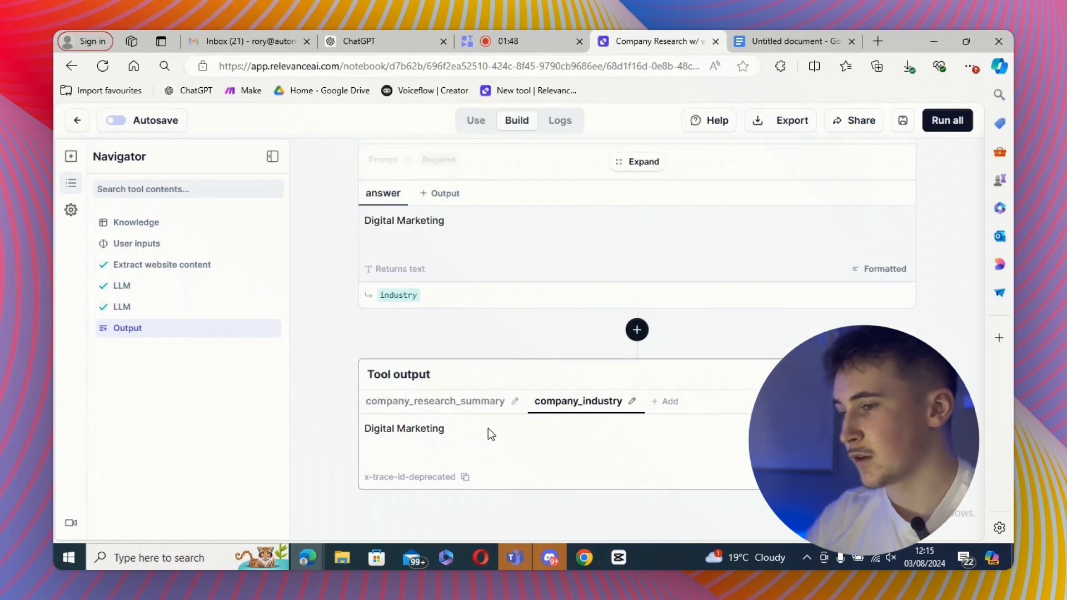
- Save the tool and return to the tools list
{"action": "left_click", "coordinate": [902, 121]}
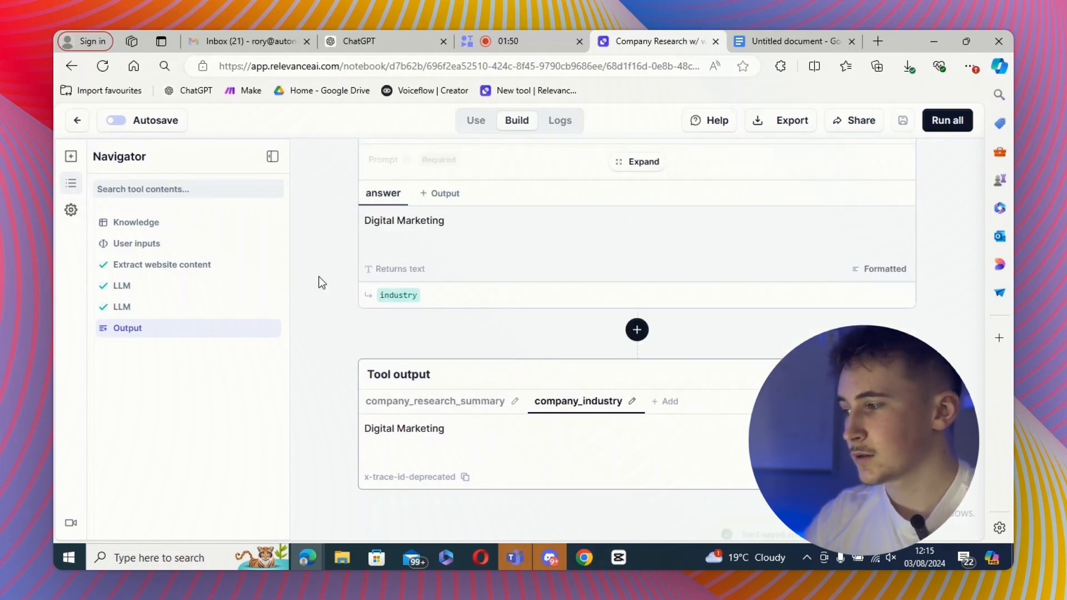
{"action": "left_click", "coordinate": [76, 120]}
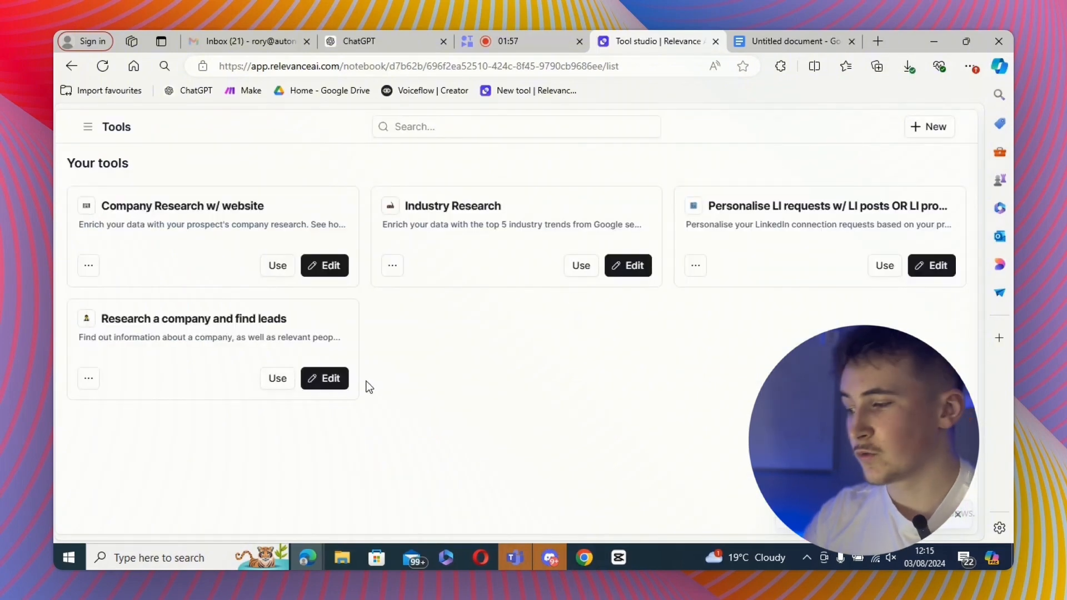
- Open Research a company and find leads for editing and set the Company name test value to "Exposure ninja"
{"action": "left_click", "coordinate": [331, 382]}
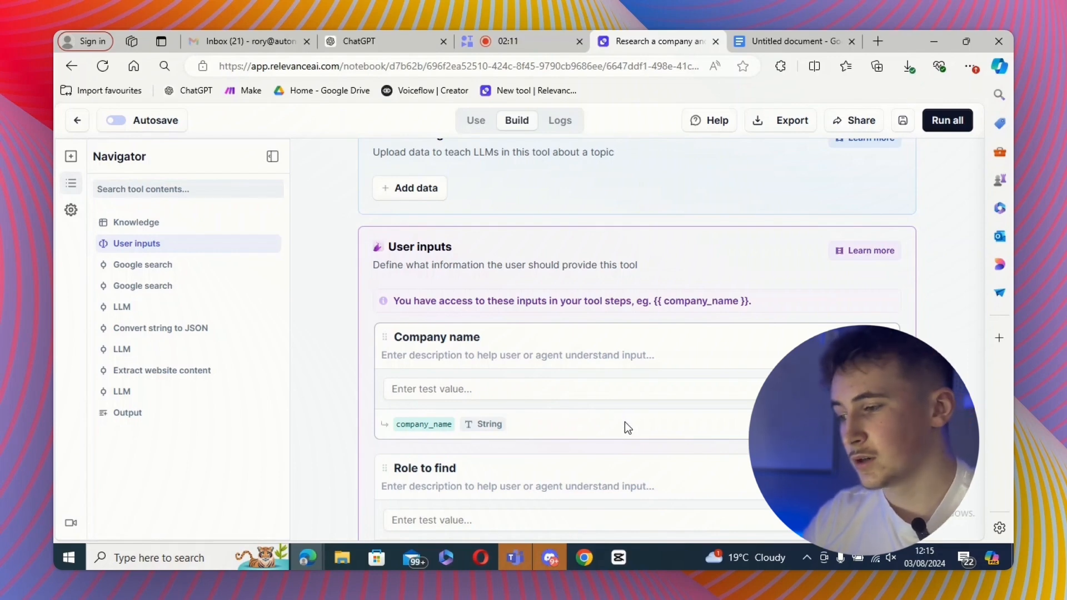
{"action": "scroll", "coordinate": [625, 422], "scroll_direction": "down", "scroll_amount": 2}
{"action": "scroll", "coordinate": [625, 423], "scroll_direction": "down", "scroll_amount": 6}
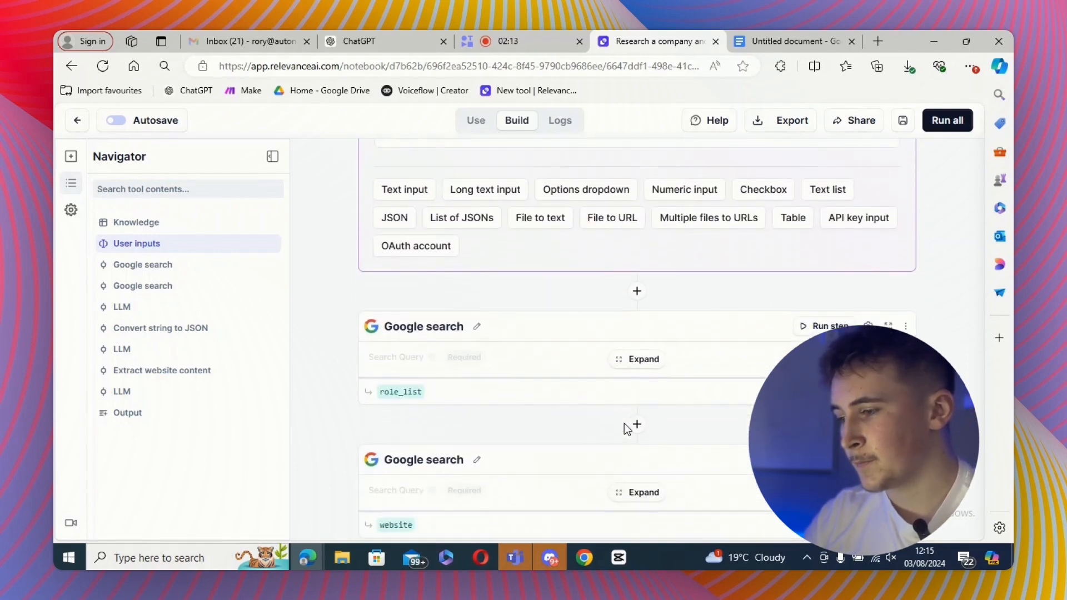
{"action": "scroll", "coordinate": [625, 424], "scroll_direction": "down", "scroll_amount": 7}
{"action": "scroll", "coordinate": [625, 423], "scroll_direction": "up", "scroll_amount": 10}
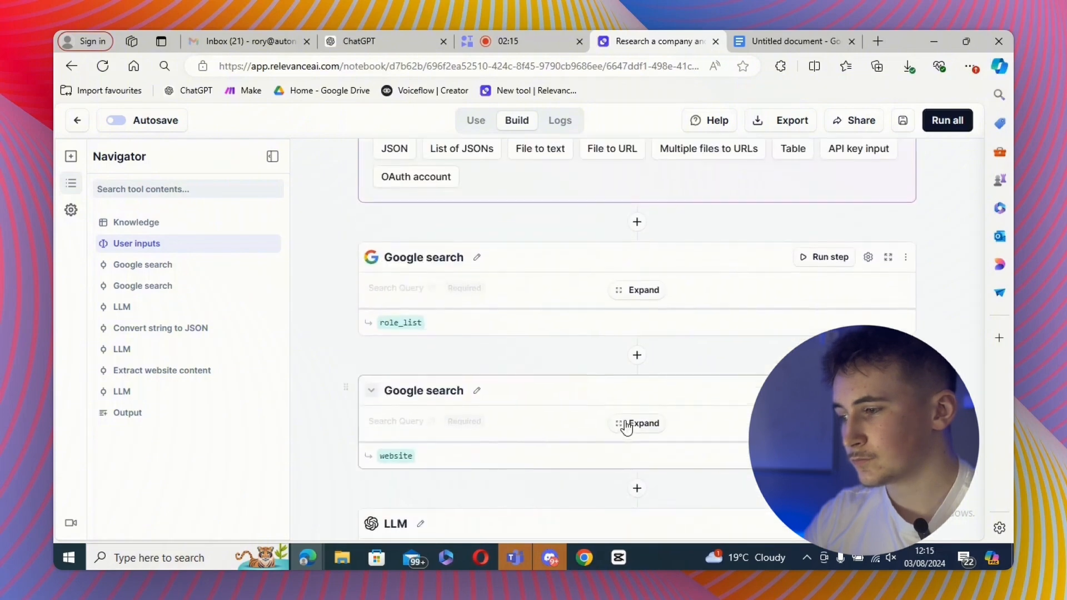
{"action": "scroll", "coordinate": [626, 428], "scroll_direction": "up", "scroll_amount": 3}
{"action": "scroll", "coordinate": [489, 389], "scroll_direction": "down", "scroll_amount": 1}
{"action": "left_click", "coordinate": [507, 318]}
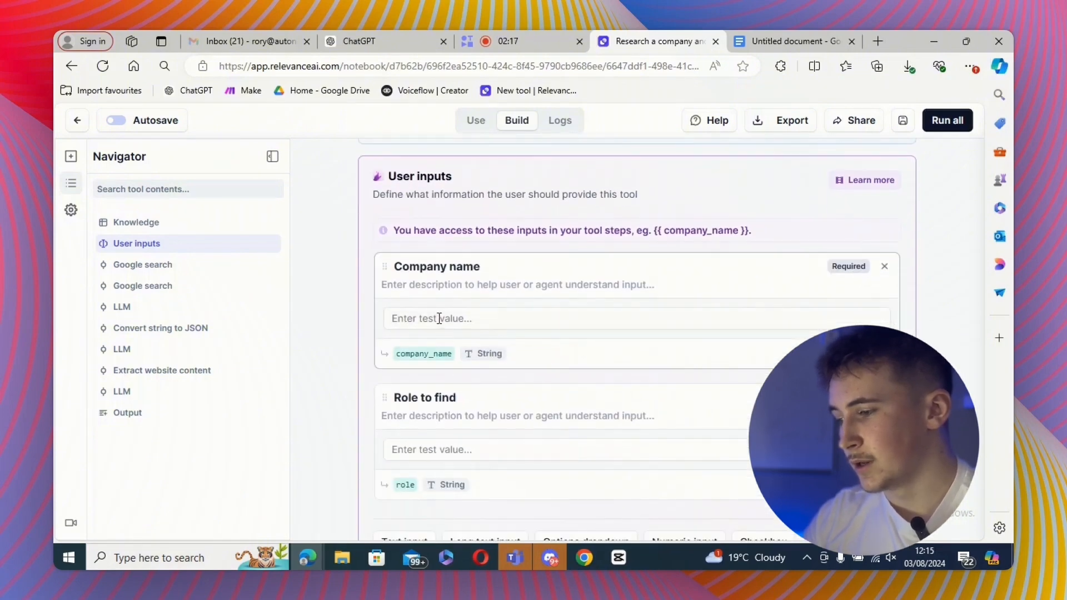
{"action": "type", "text": "Exposure ninja"}
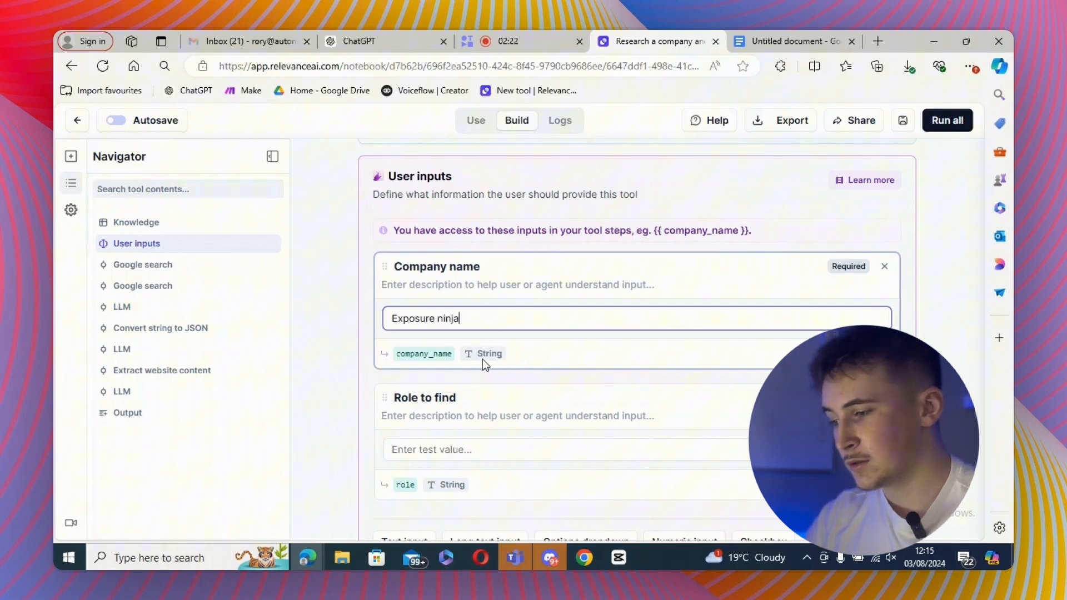
- Set the Role to find test value to "head of marketing"
{"action": "left_click", "coordinate": [468, 442]}
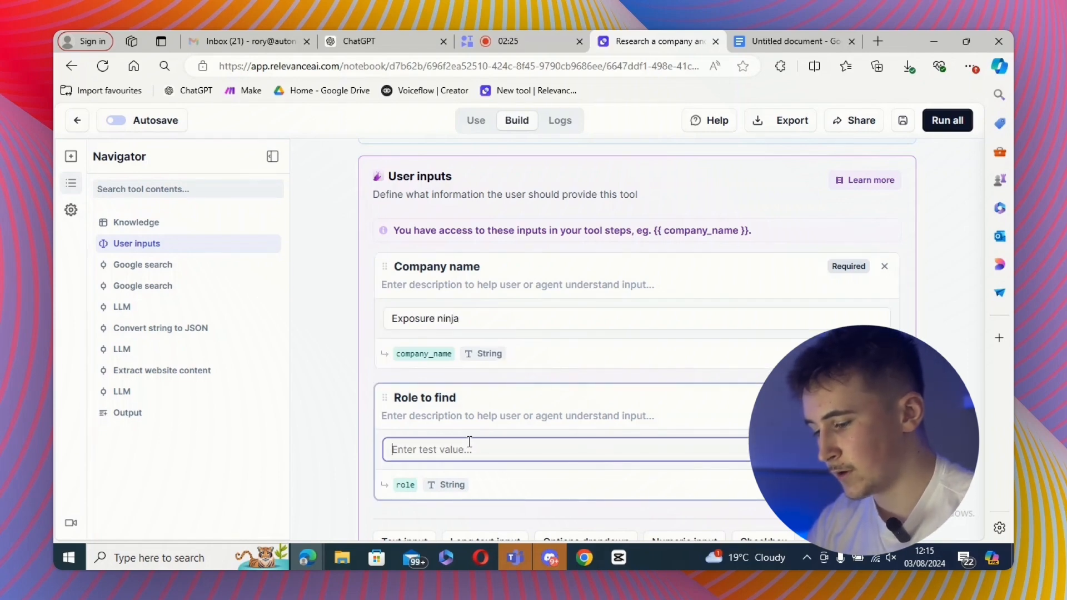
{"action": "type", "text": "d"}
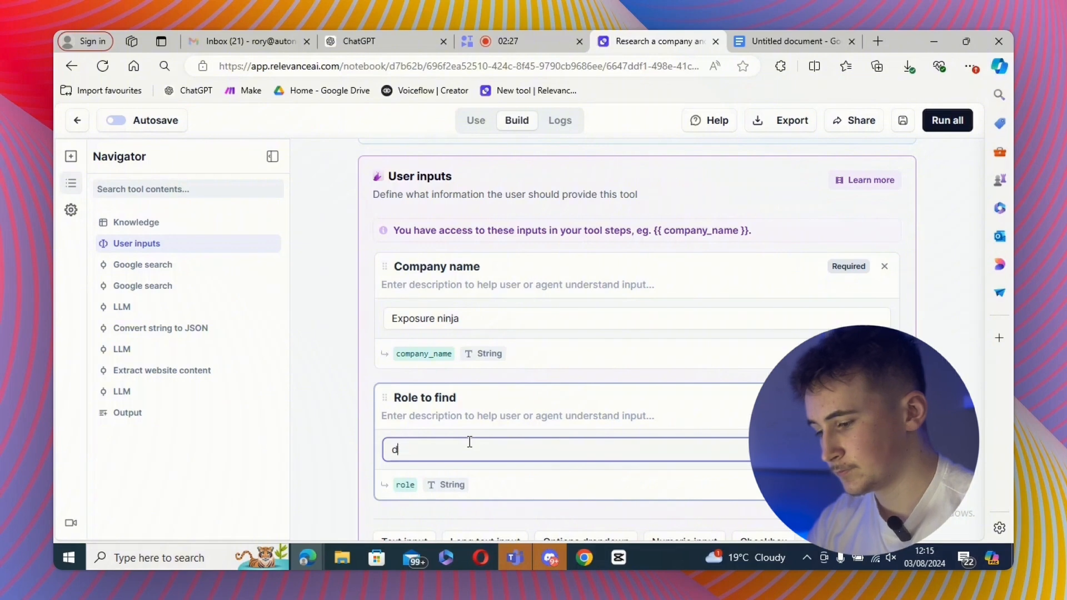
{"action": "key", "text": "BackSpace"}
{"action": "type", "text": "head of "}
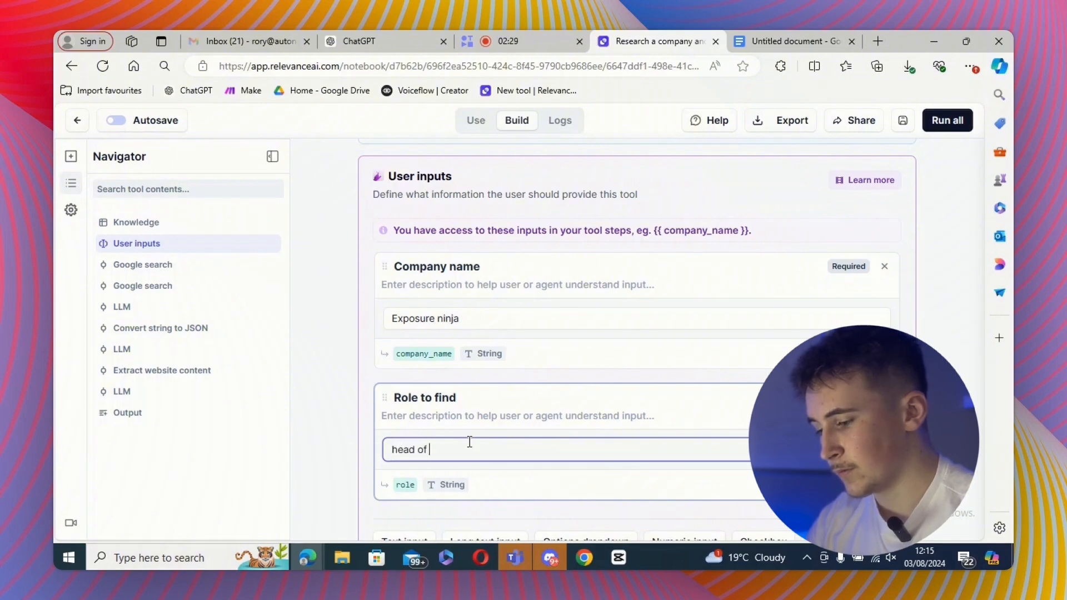
{"action": "type", "text": "markei"}
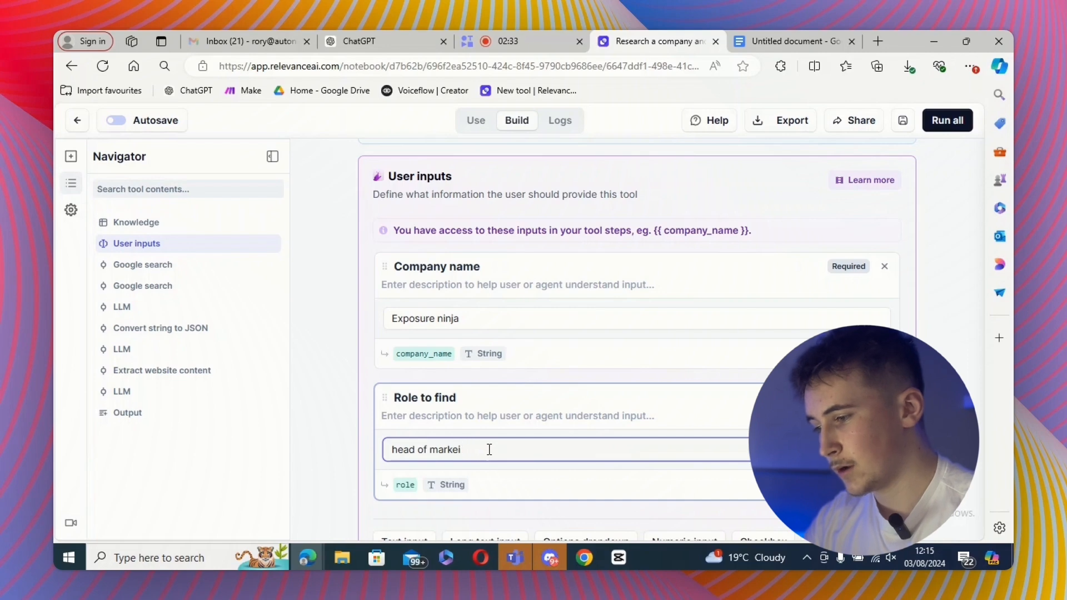
{"action": "type", "text": "tnging"}
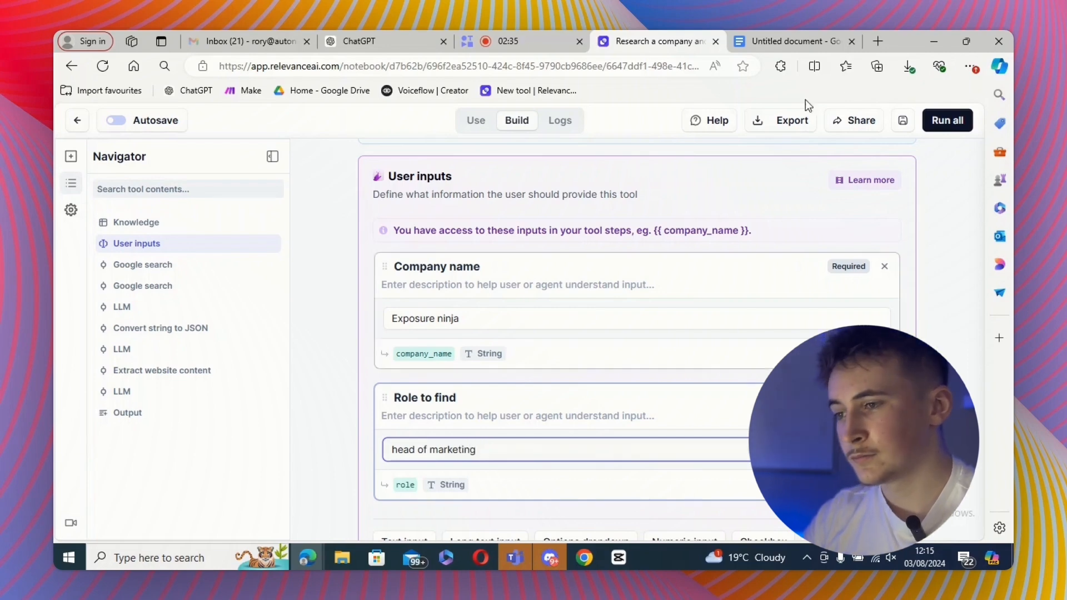
- Run the whole tool and review the name, linkedin and company_website outputs
{"action": "left_click", "coordinate": [935, 125]}
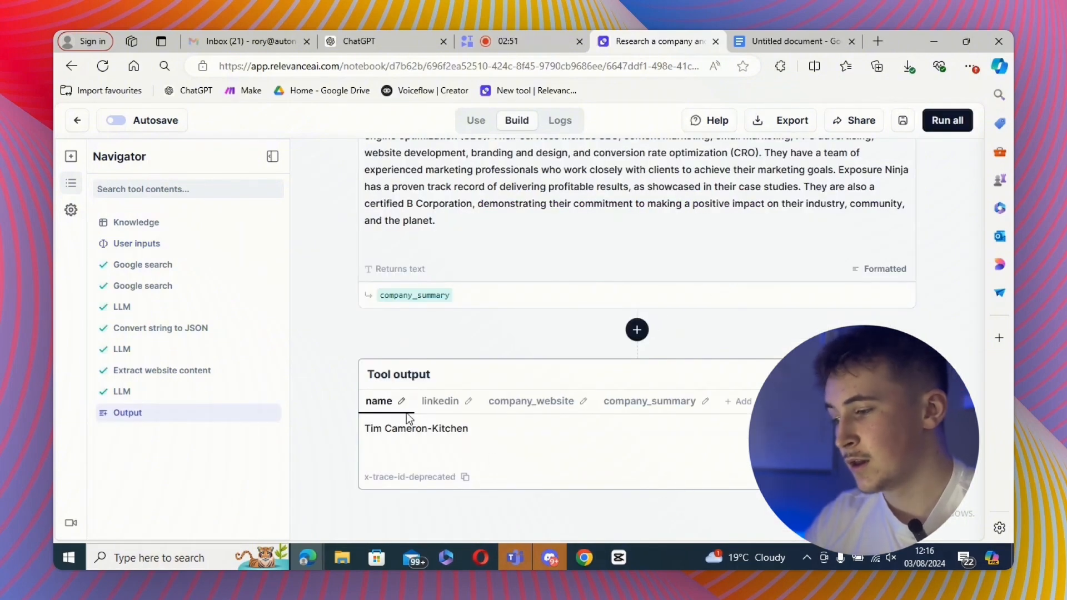
{"action": "left_click", "coordinate": [438, 403]}
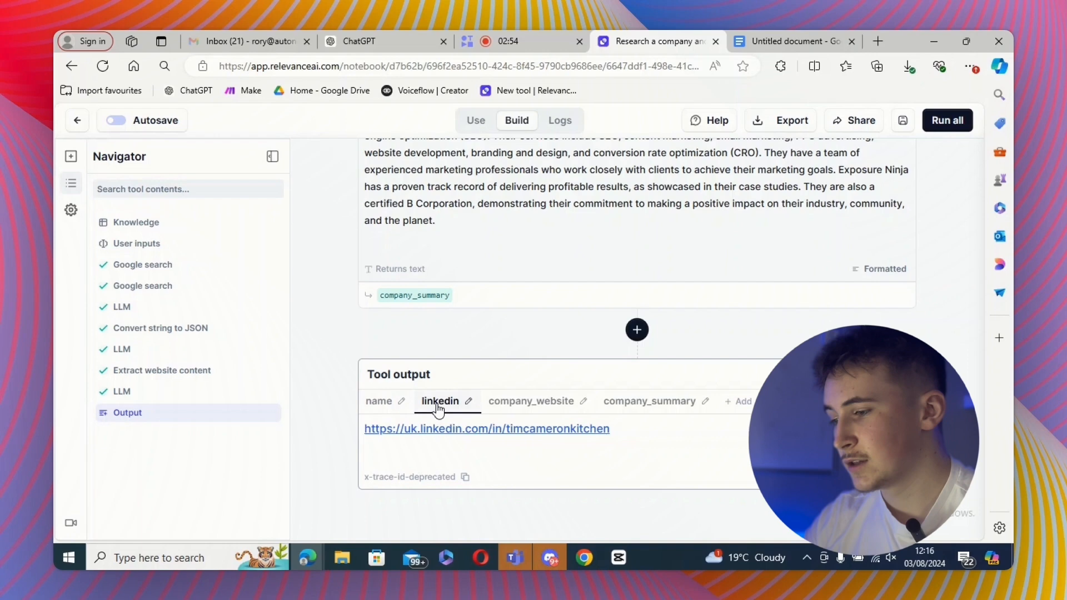
{"action": "left_click", "coordinate": [513, 402]}
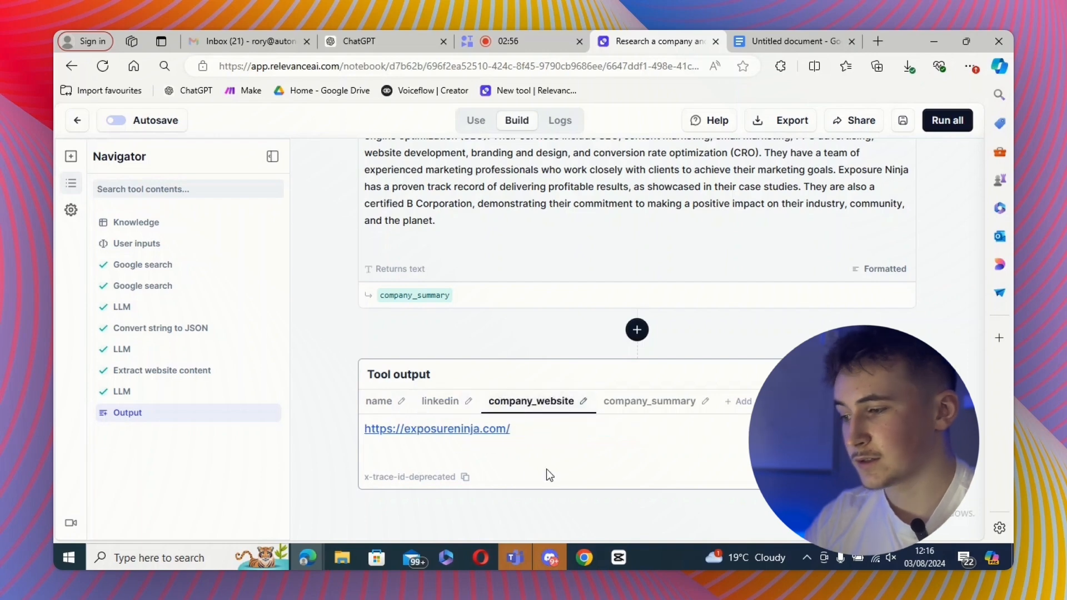
- Review the company_summary output, then save the research tool and go back to the tools list
{"action": "left_click", "coordinate": [619, 410]}
{"action": "scroll", "coordinate": [498, 443], "scroll_direction": "down", "scroll_amount": 1}
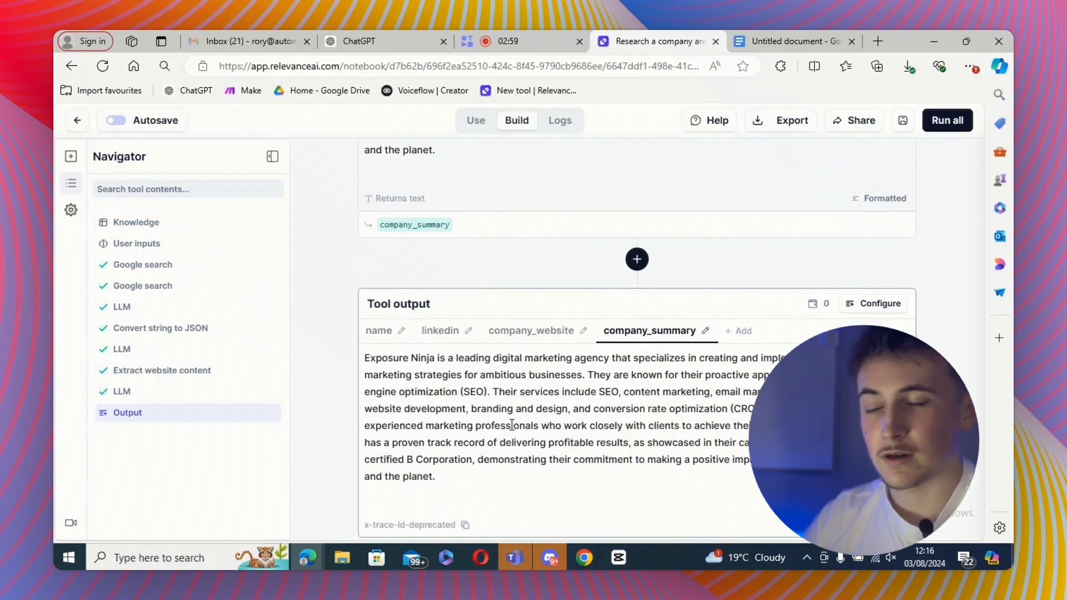
{"action": "scroll", "coordinate": [512, 425], "scroll_direction": "up", "scroll_amount": 3}
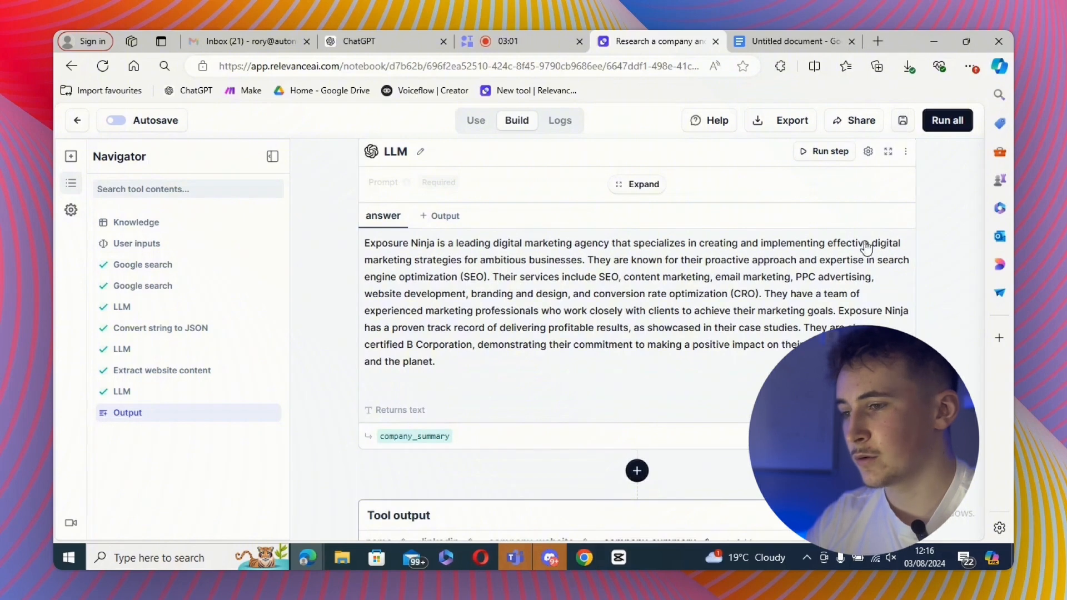
{"action": "left_click", "coordinate": [901, 123]}
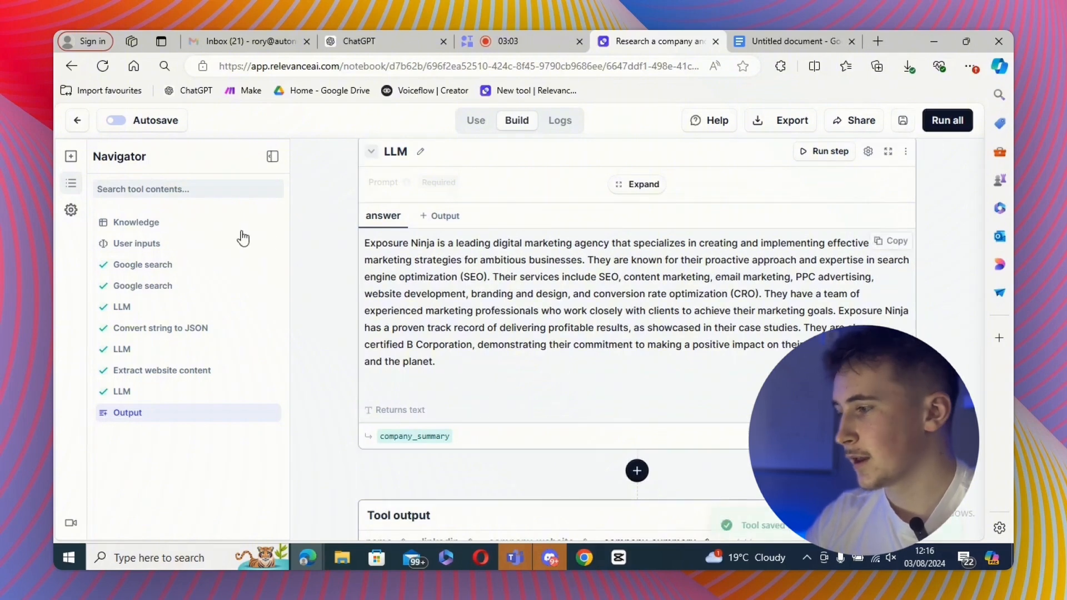
{"action": "left_click", "coordinate": [78, 121]}
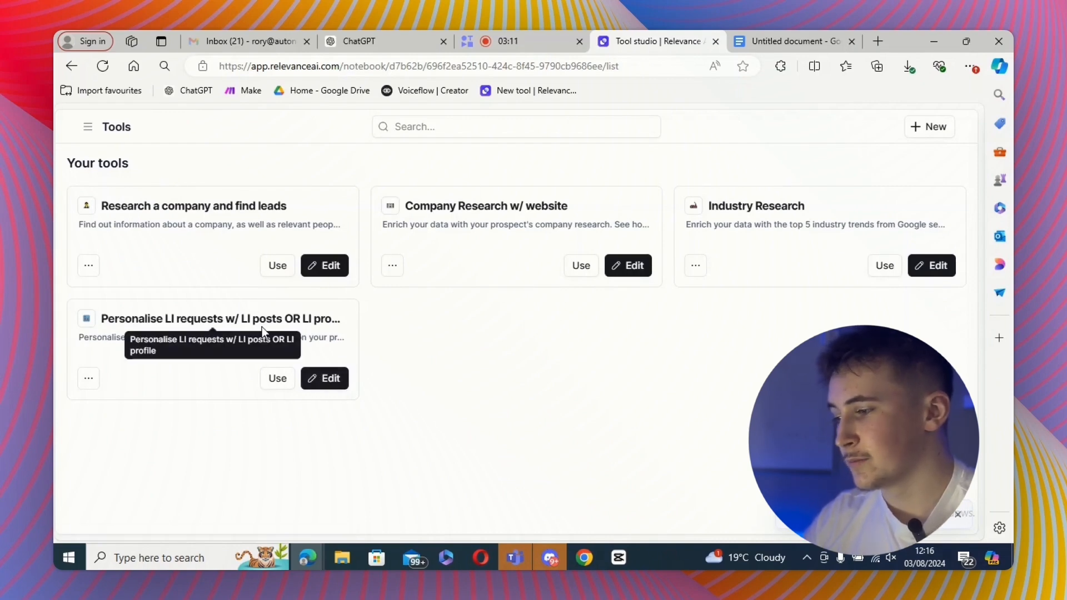
- Open Personalise LI requests w/ LI posts OR LI profile for editing and remove the Context about my product and service input
{"action": "left_click", "coordinate": [328, 379]}
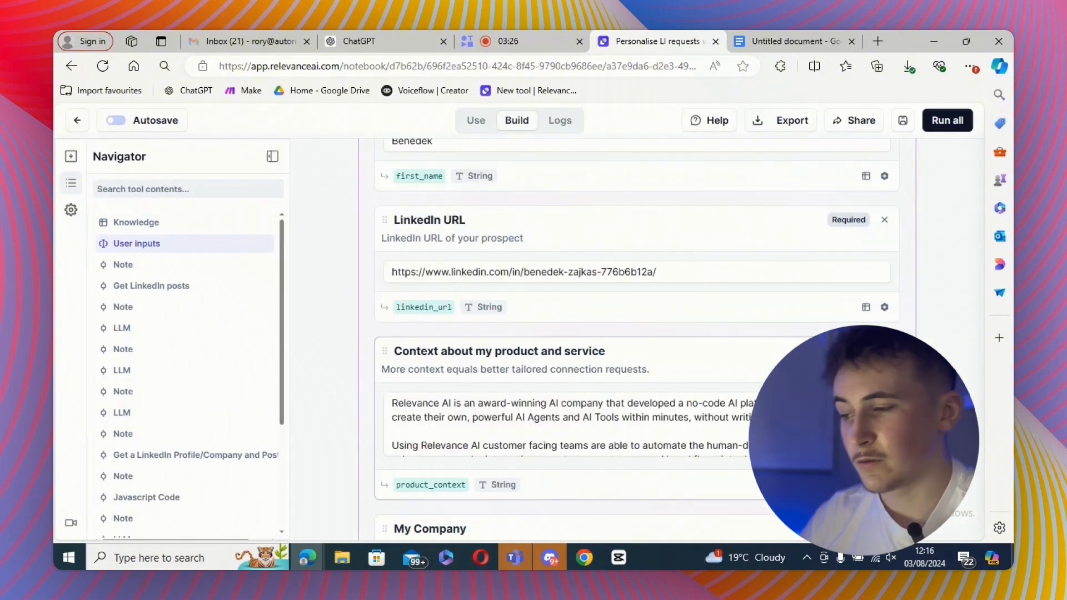
{"action": "left_click", "coordinate": [883, 351]}
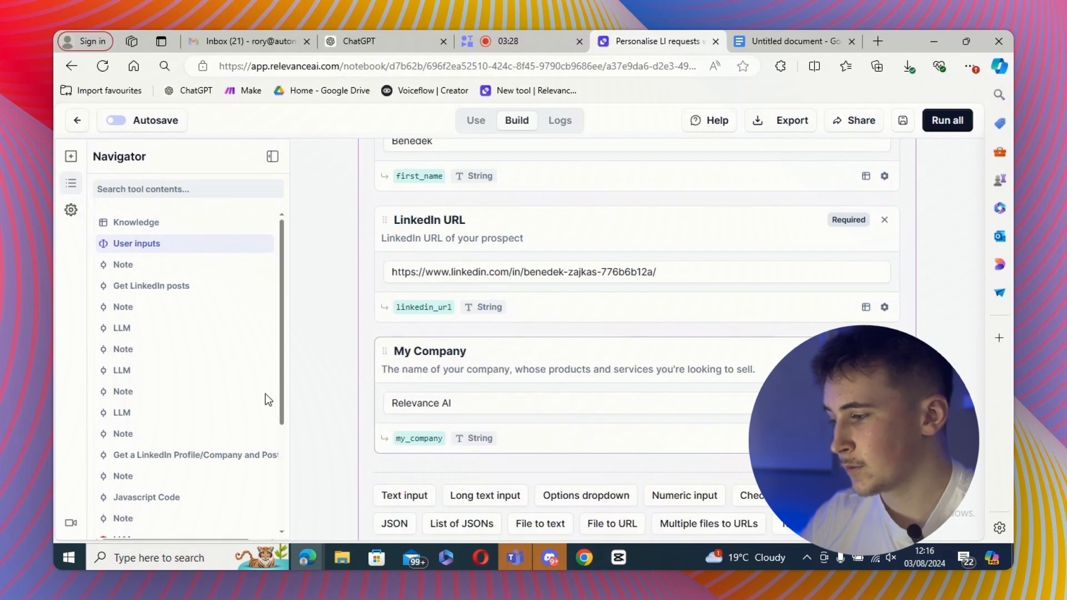
- In the step 3 summary LLM prompt, replace the product_context variable with the pasted Dan's Recruiting company description
{"action": "scroll", "coordinate": [148, 381], "scroll_direction": "down", "scroll_amount": 3}
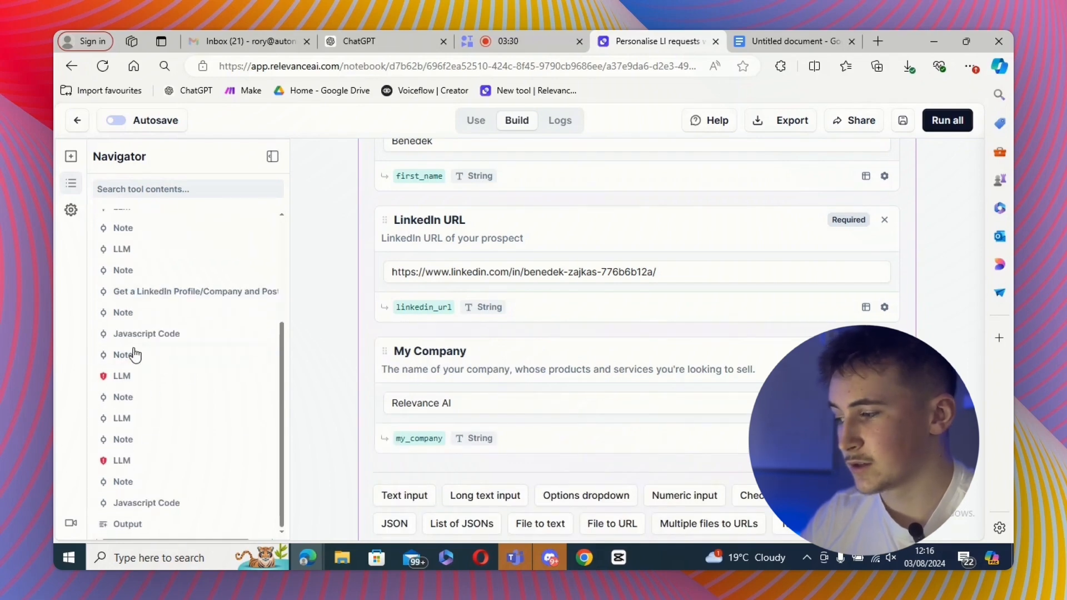
{"action": "left_click", "coordinate": [122, 376]}
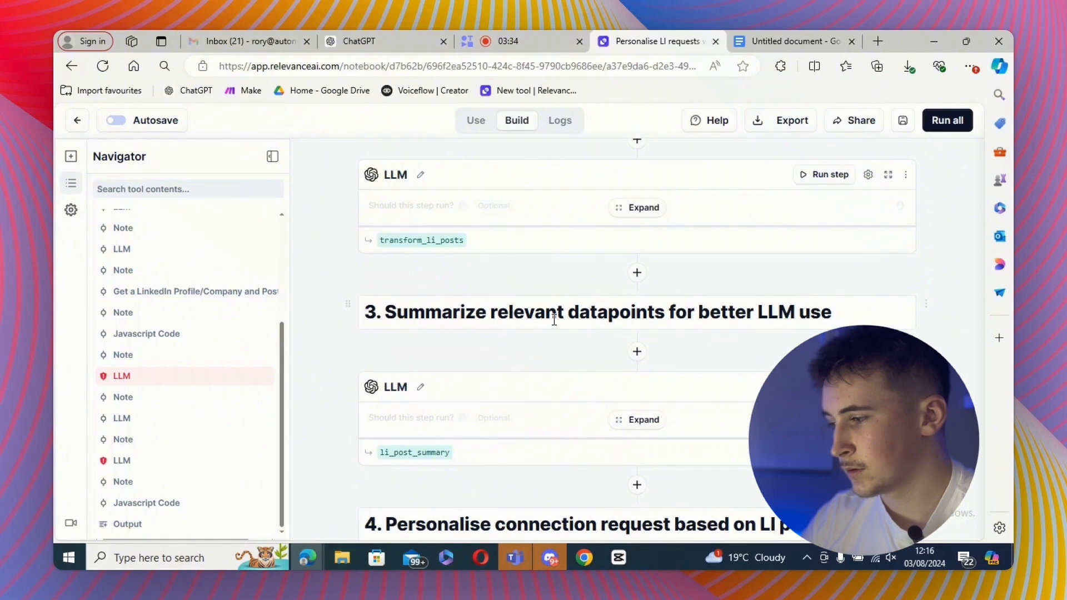
{"action": "left_click", "coordinate": [126, 376]}
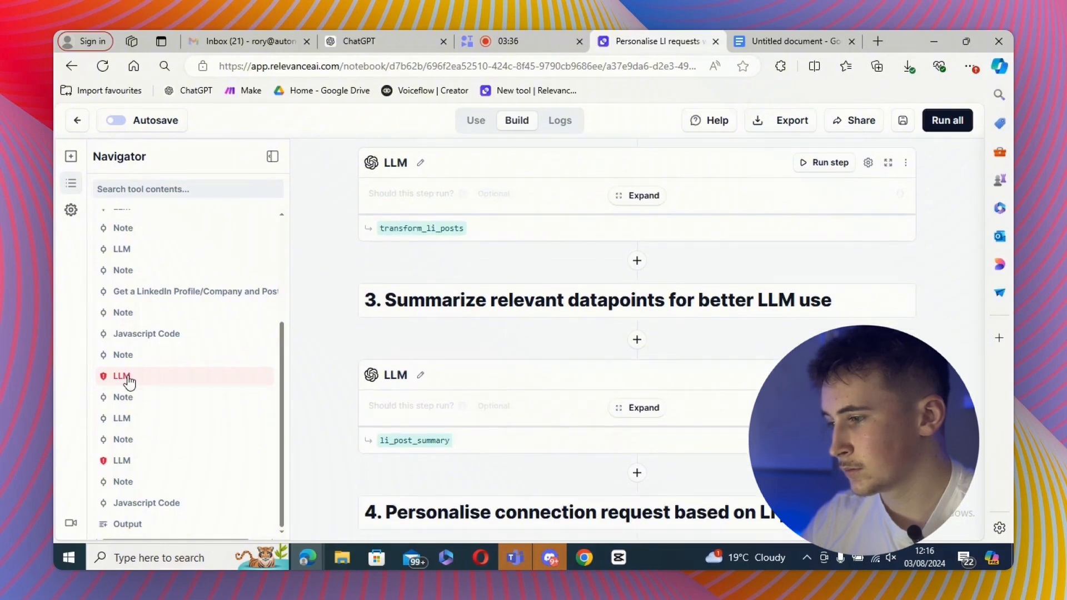
{"action": "left_click", "coordinate": [620, 343]}
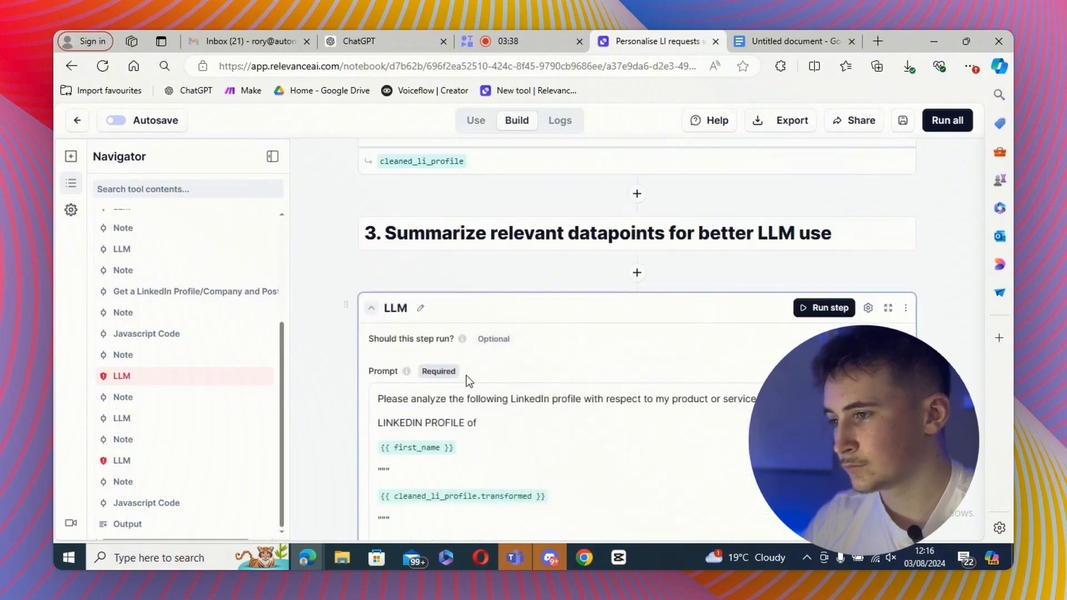
{"action": "scroll", "coordinate": [500, 333], "scroll_direction": "down", "scroll_amount": 5}
{"action": "left_click_drag", "start_coordinate": [449, 338], "coordinate": [373, 281]}
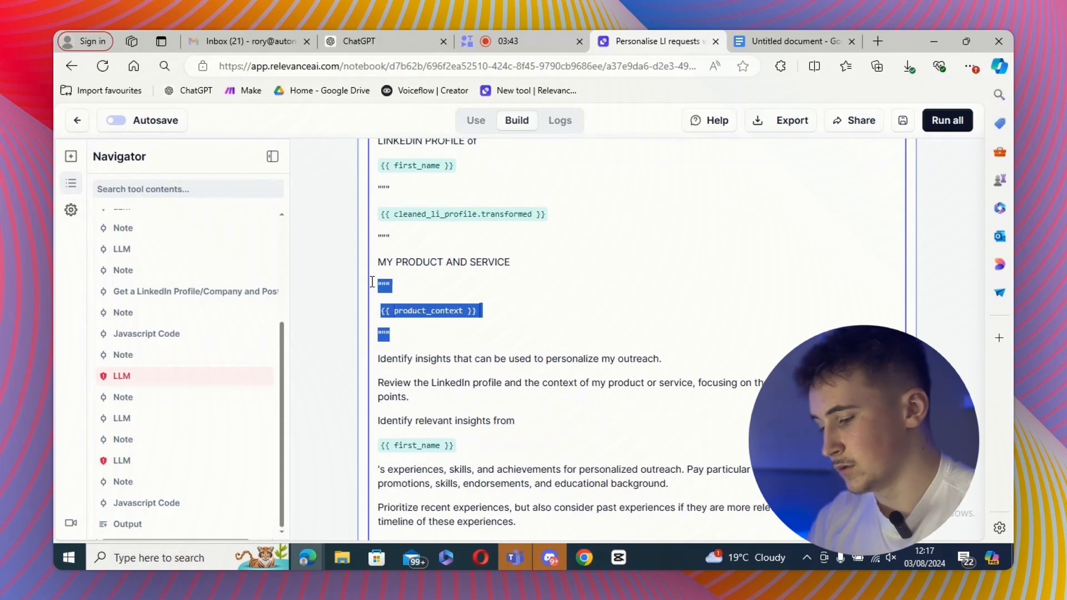
{"action": "key", "text": "ctrl+v"}
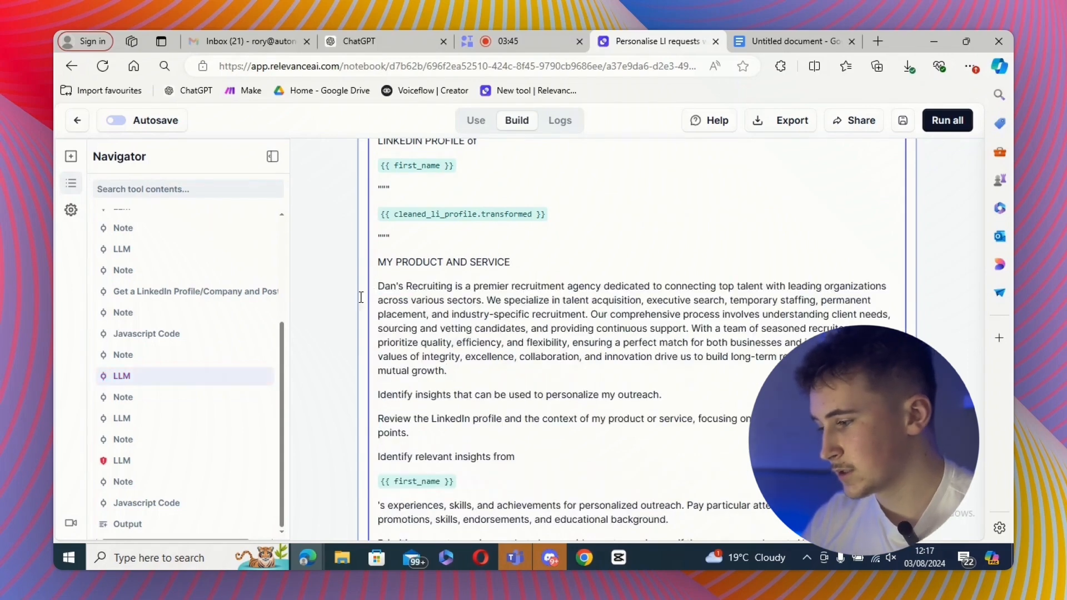
- In the step 5 connection request LLM prompt, replace the product_context variable with the pasted Dan's Recruiting description
{"action": "left_click", "coordinate": [135, 460]}
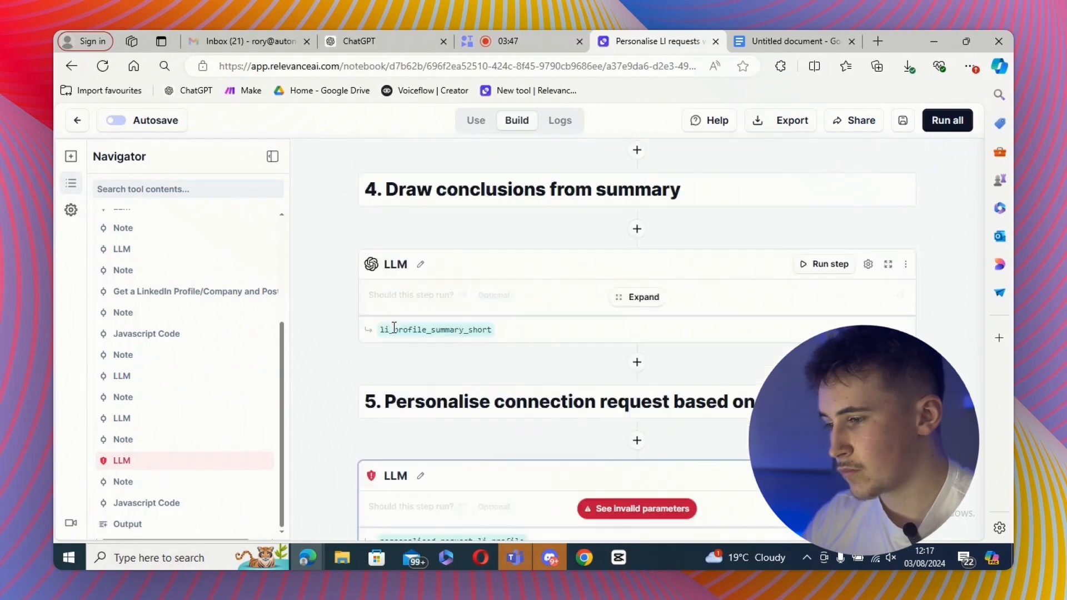
{"action": "left_click", "coordinate": [596, 343]}
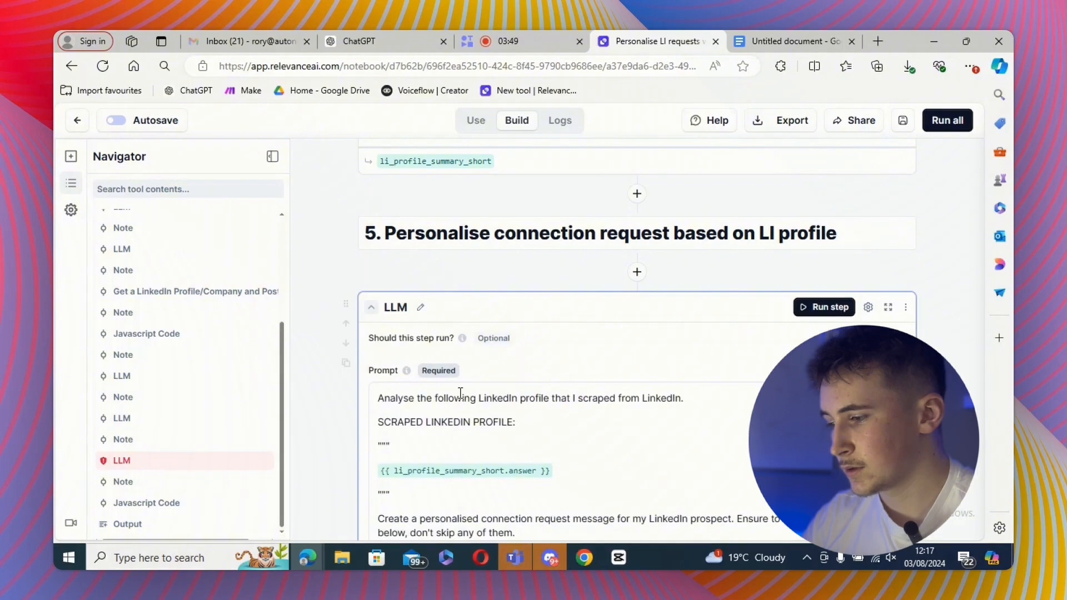
{"action": "scroll", "coordinate": [460, 393], "scroll_direction": "down", "scroll_amount": 10}
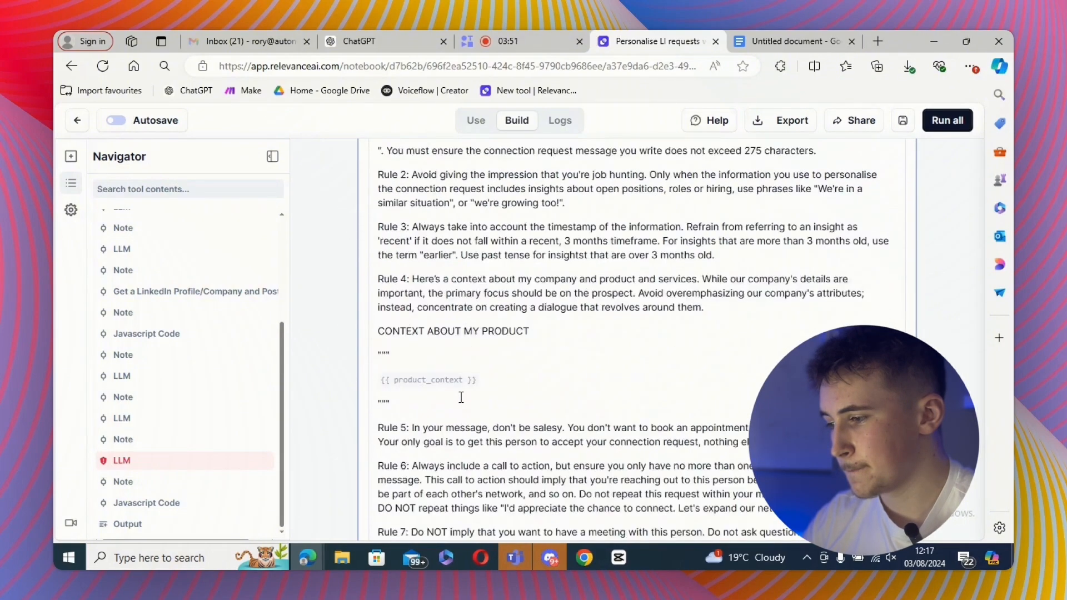
{"action": "scroll", "coordinate": [461, 397], "scroll_direction": "down", "scroll_amount": 1}
{"action": "left_click_drag", "start_coordinate": [402, 370], "coordinate": [380, 318]}
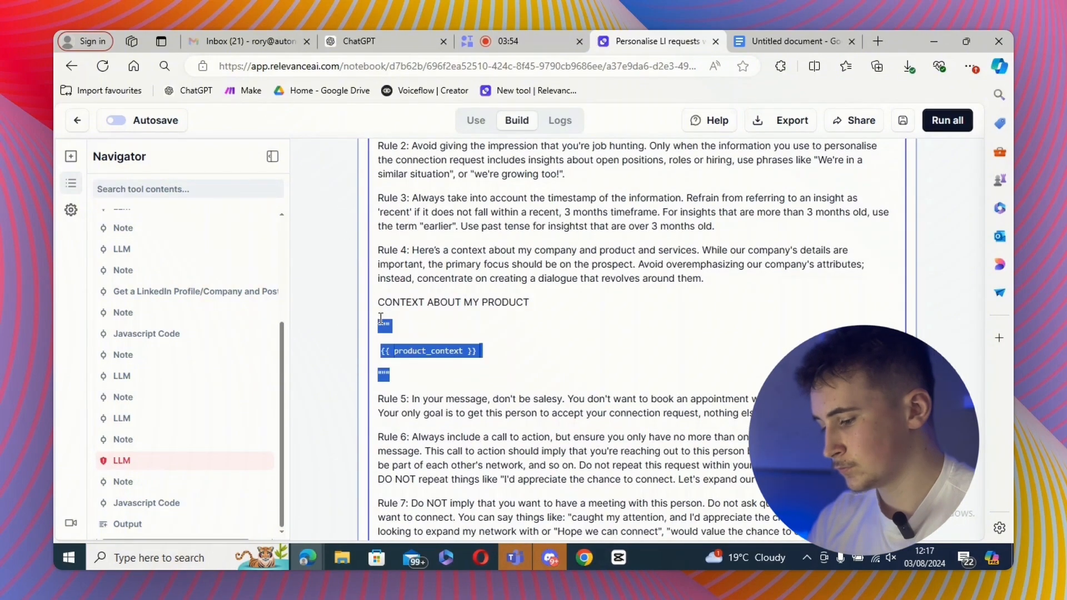
{"action": "key", "text": "ctrl+v"}
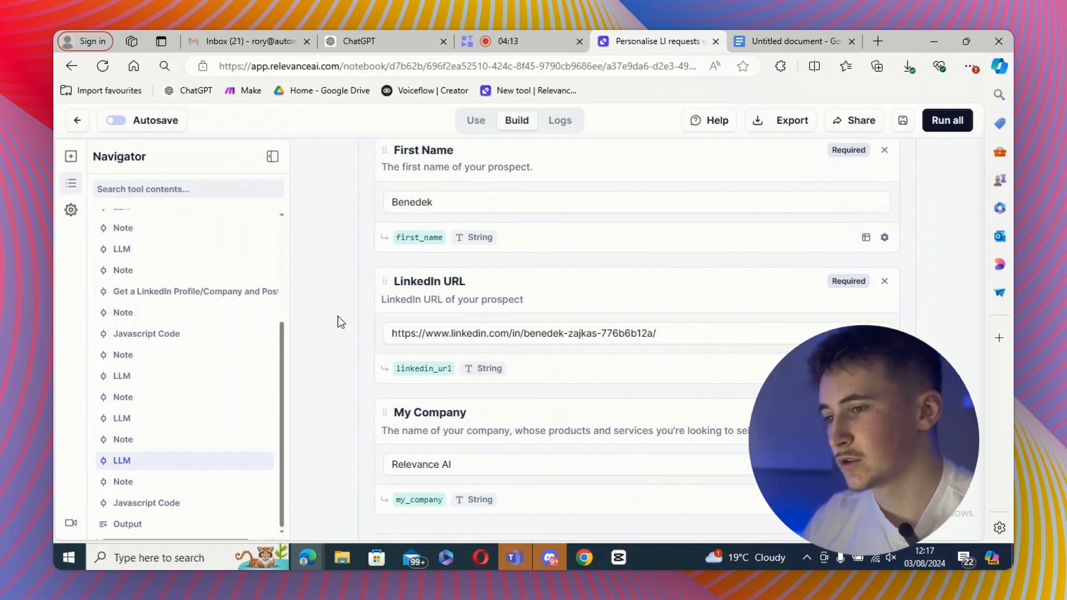
- Run the whole tool and review the personalised_opening_line output and the updated prompts
{"action": "left_click", "coordinate": [935, 122]}
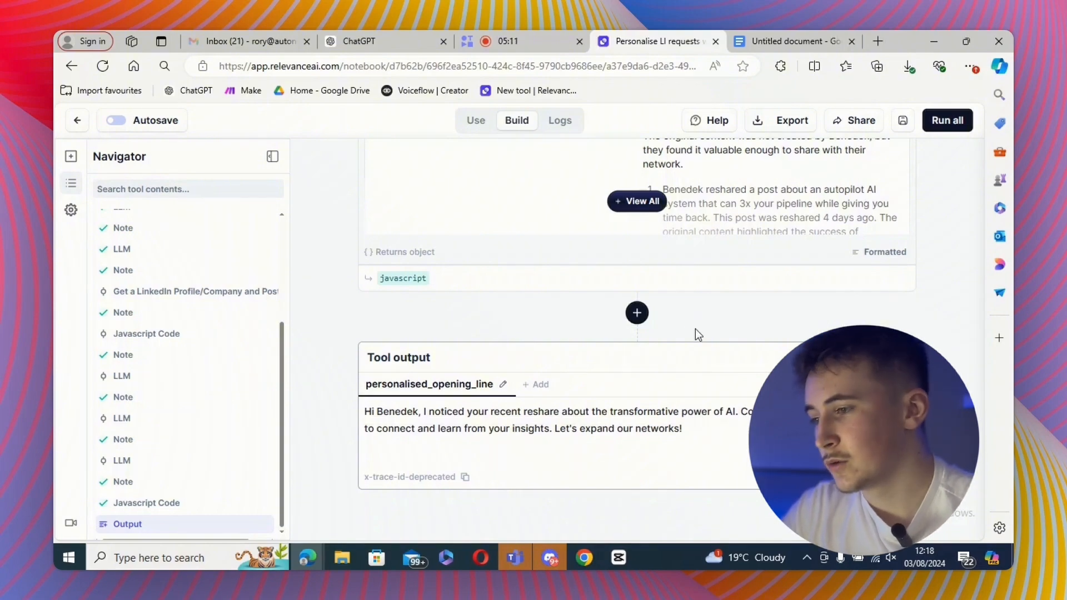
{"action": "scroll", "coordinate": [695, 329], "scroll_direction": "up", "scroll_amount": 3}
{"action": "scroll", "coordinate": [690, 332], "scroll_direction": "up", "scroll_amount": 3}
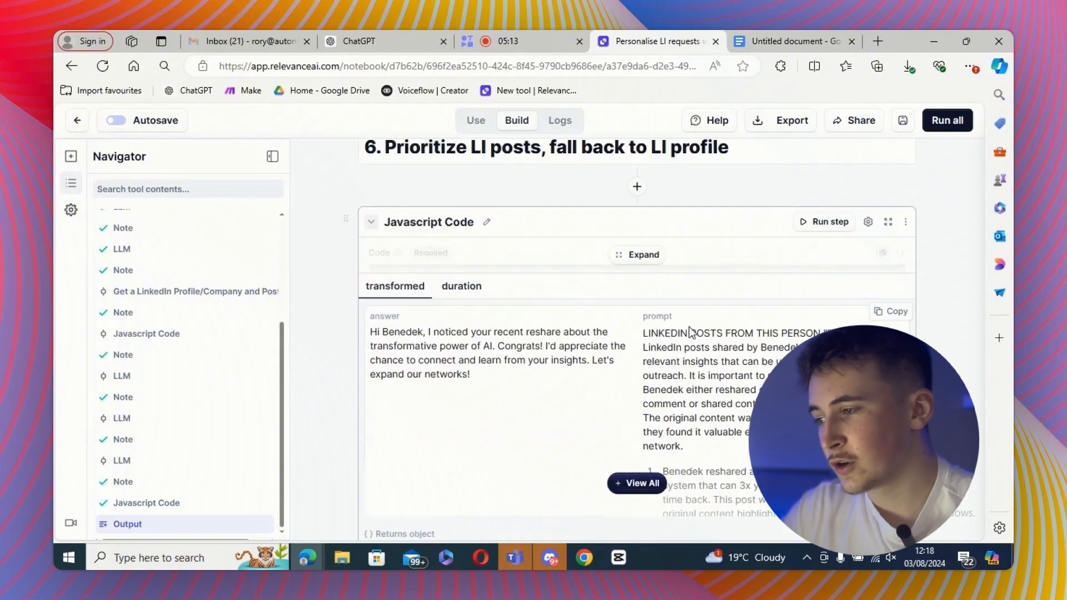
{"action": "scroll", "coordinate": [689, 332], "scroll_direction": "up", "scroll_amount": 10}
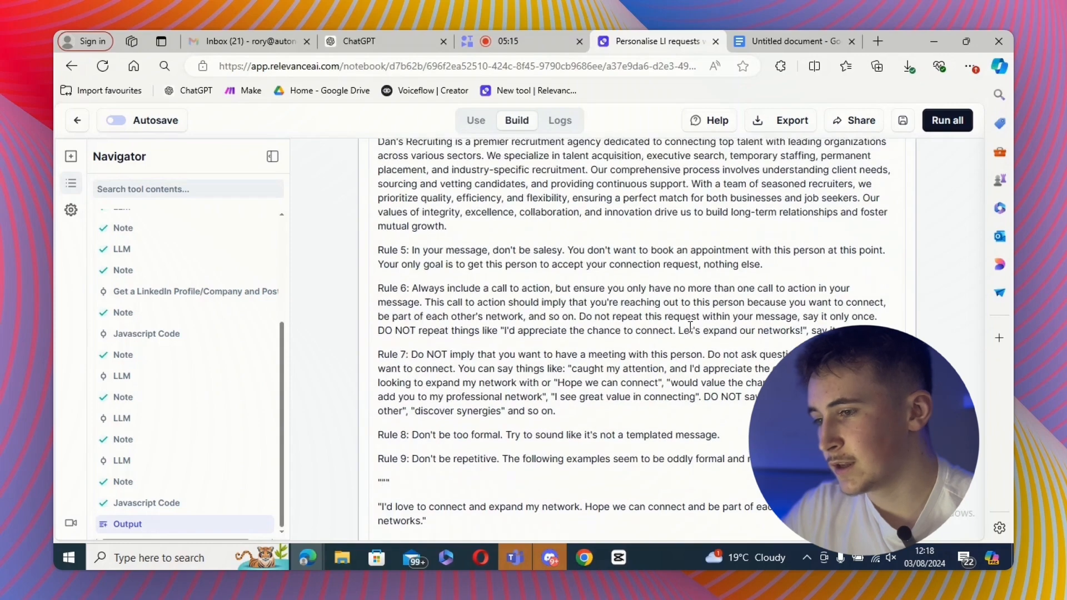
{"action": "scroll", "coordinate": [690, 326], "scroll_direction": "up", "scroll_amount": 5}
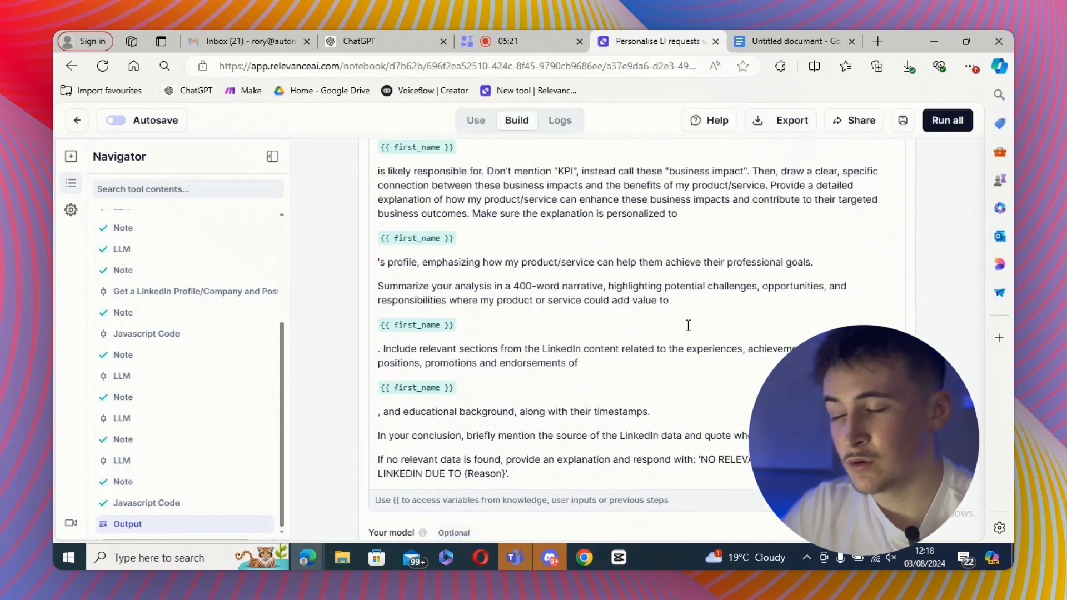
{"action": "scroll", "coordinate": [688, 325], "scroll_direction": "up", "scroll_amount": 15}
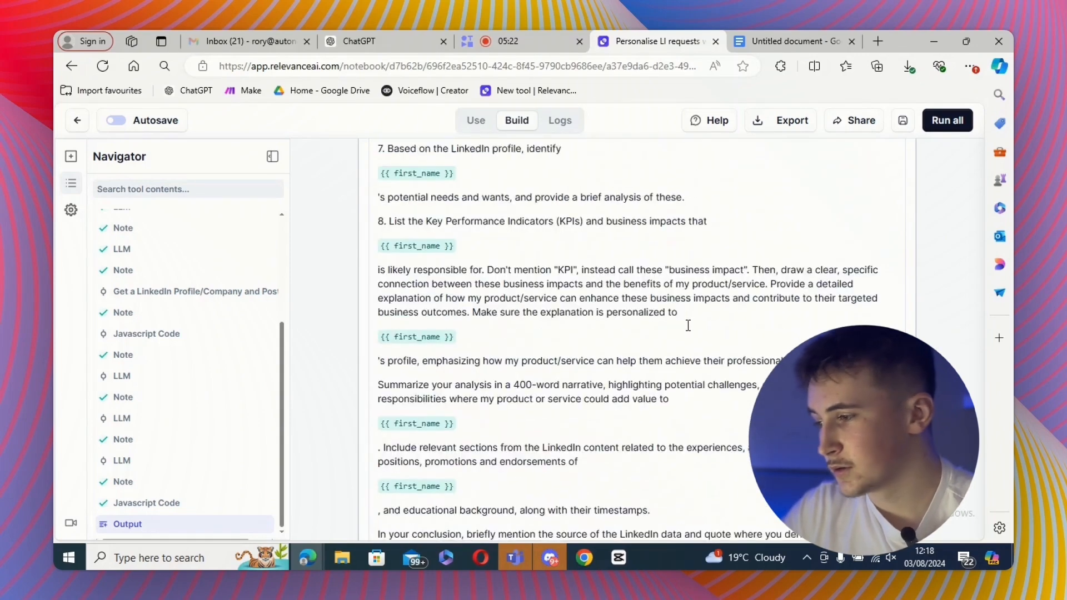
{"action": "scroll", "coordinate": [687, 324], "scroll_direction": "up", "scroll_amount": 12}
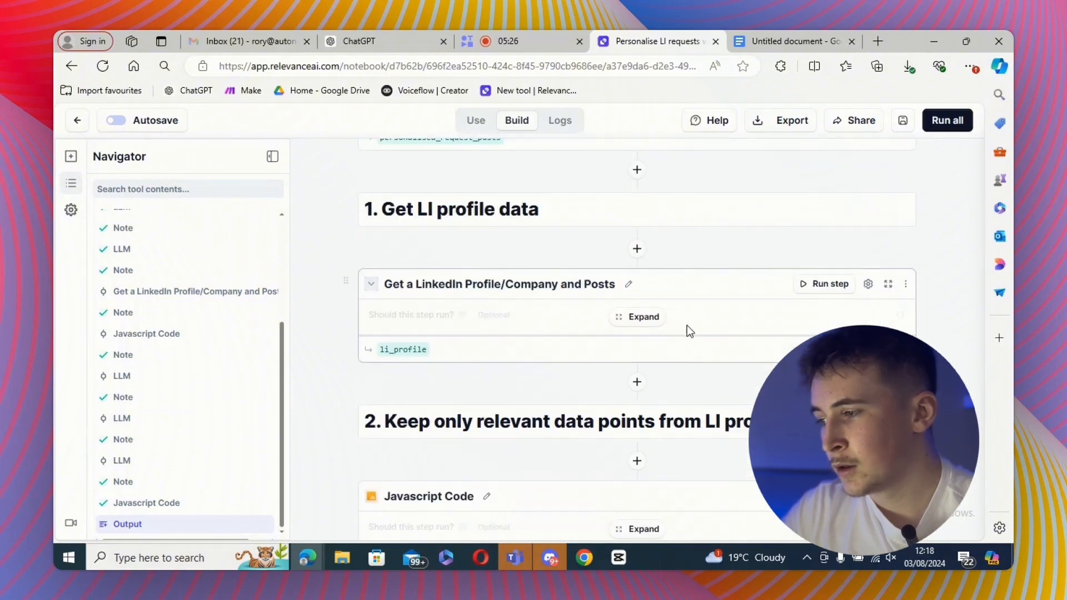
{"action": "scroll", "coordinate": [686, 332], "scroll_direction": "down", "scroll_amount": 1}
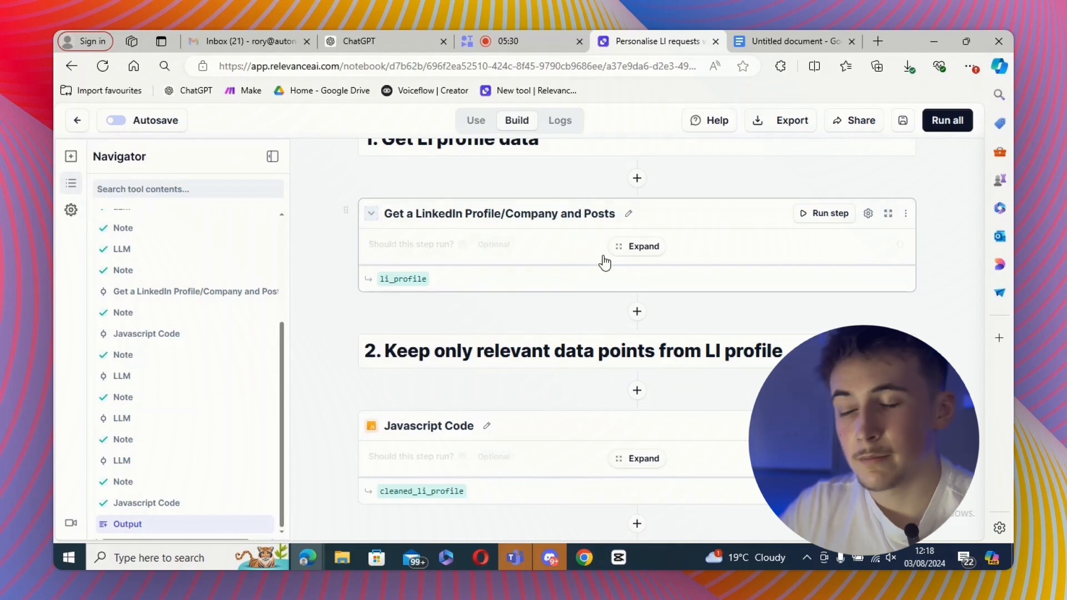
- Expand the Get a LinkedIn Profile/Company and Posts step to inspect its URL and Method settings
{"action": "left_click", "coordinate": [905, 215]}
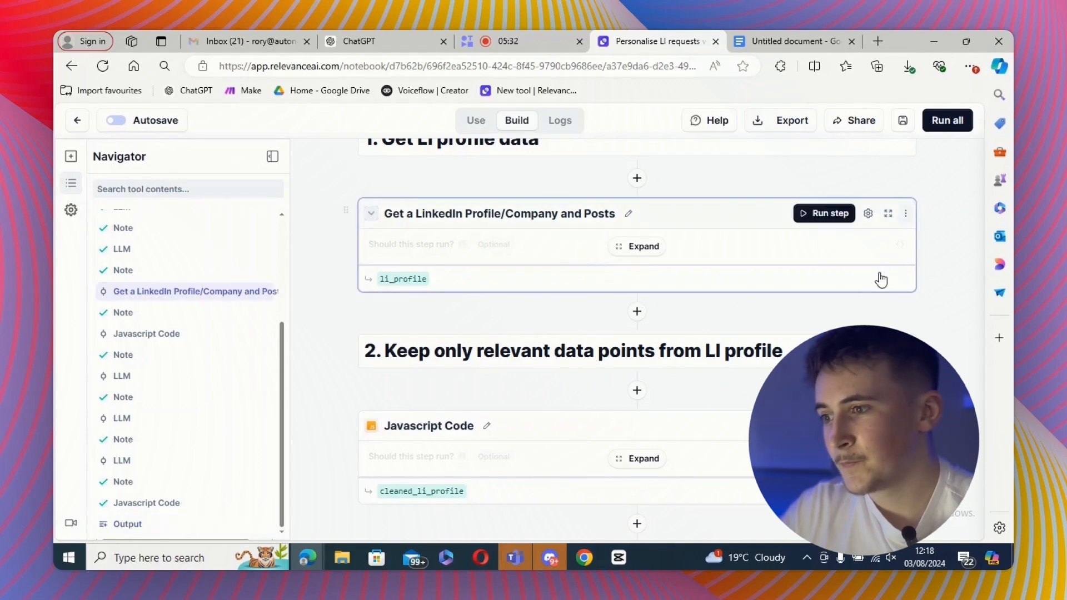
{"action": "left_click", "coordinate": [873, 263]}
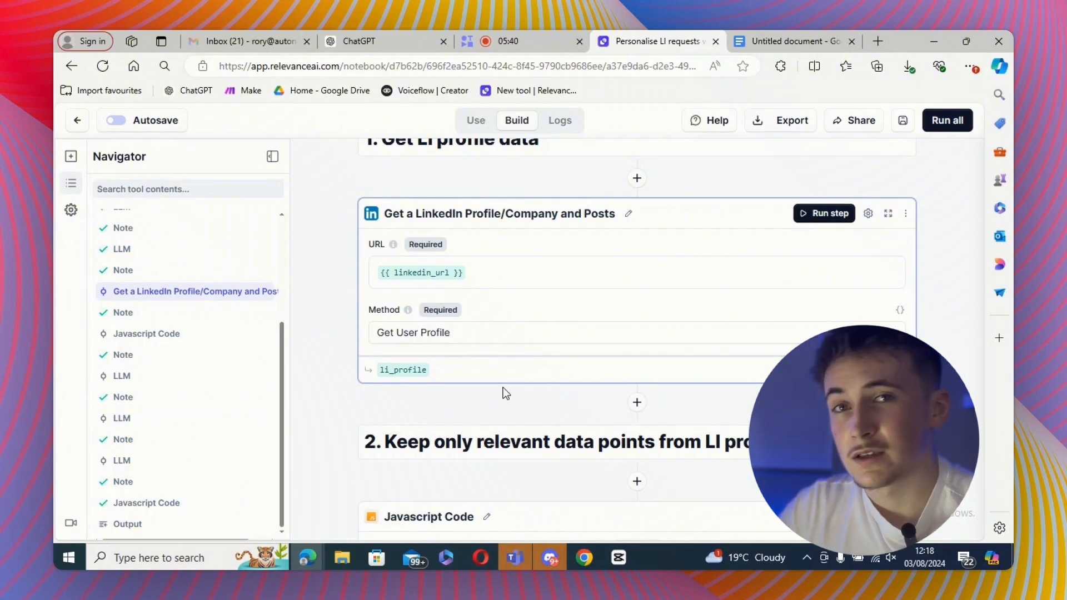
{"action": "scroll", "coordinate": [502, 388], "scroll_direction": "down", "scroll_amount": 1}
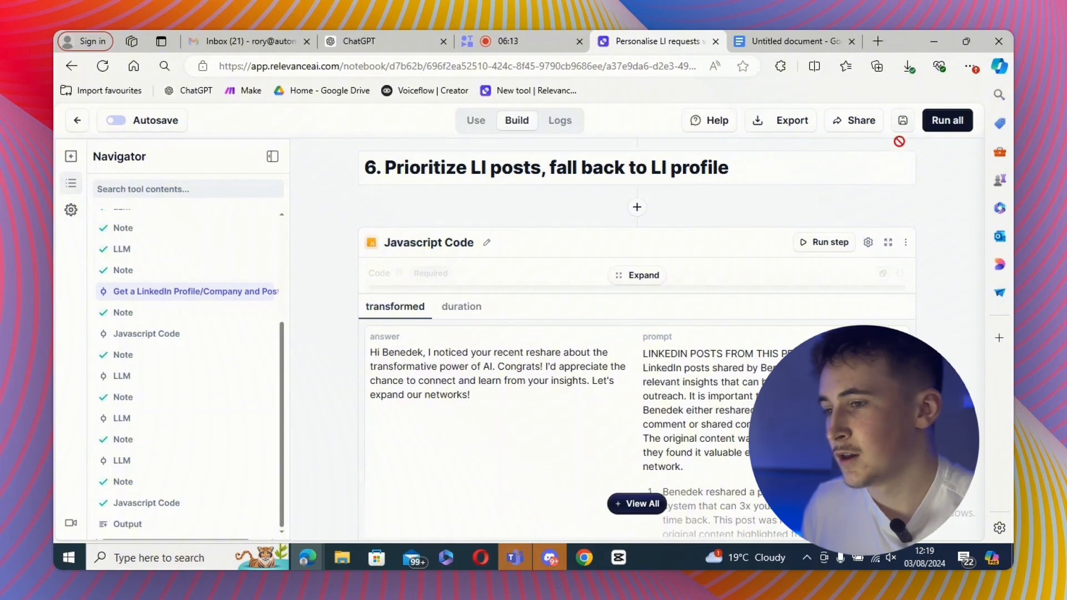
- Return to the tools list, start a new tool and open the Custom actions (GPTs) setup page
{"action": "left_click", "coordinate": [79, 125]}
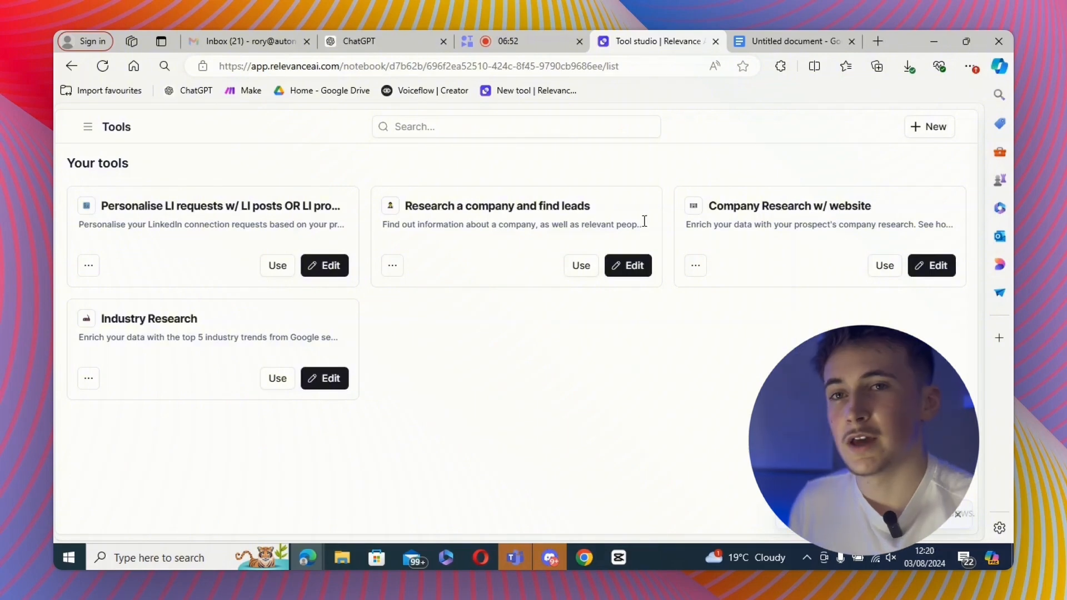
{"action": "left_click", "coordinate": [935, 127]}
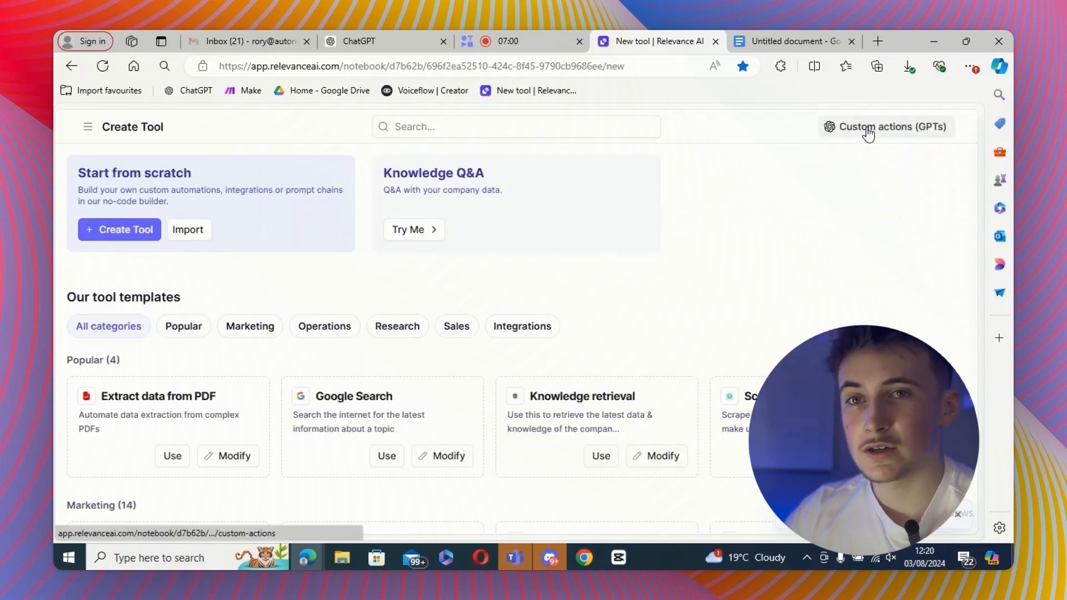
{"action": "left_click", "coordinate": [867, 129]}
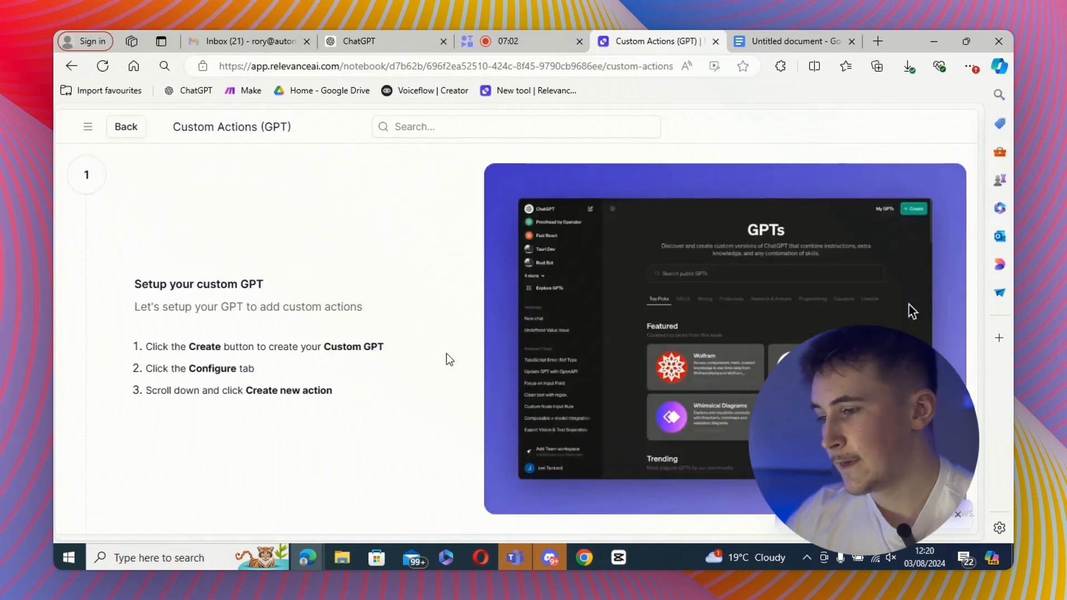
- Select Personalise LI requests, Industry Research and Company Research w/ website as the tools the custom GPT will use
{"action": "scroll", "coordinate": [437, 377], "scroll_direction": "down", "scroll_amount": 2}
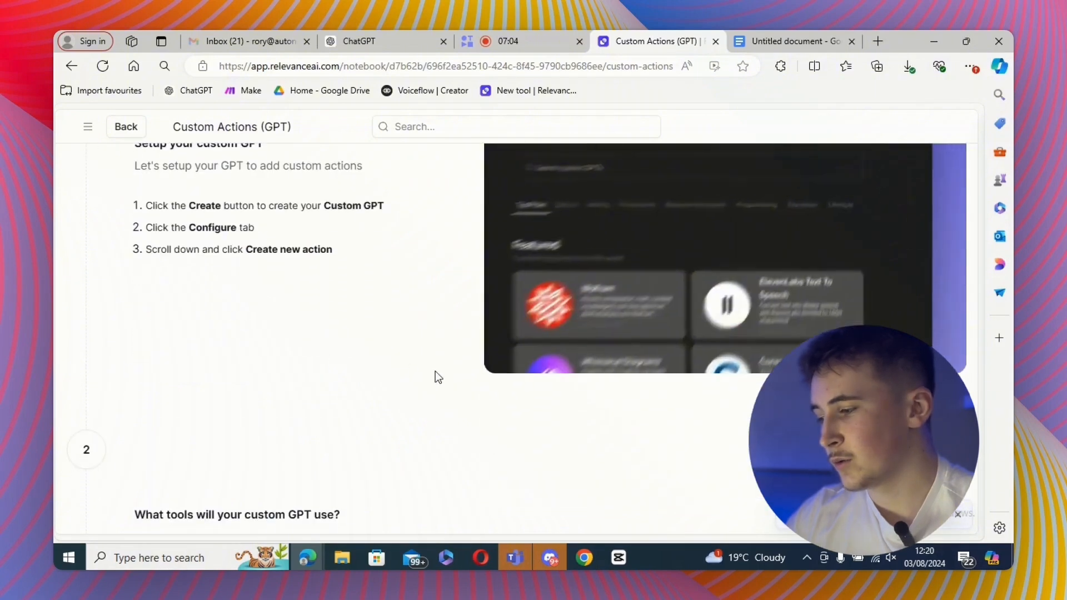
{"action": "scroll", "coordinate": [436, 377], "scroll_direction": "down", "scroll_amount": 5}
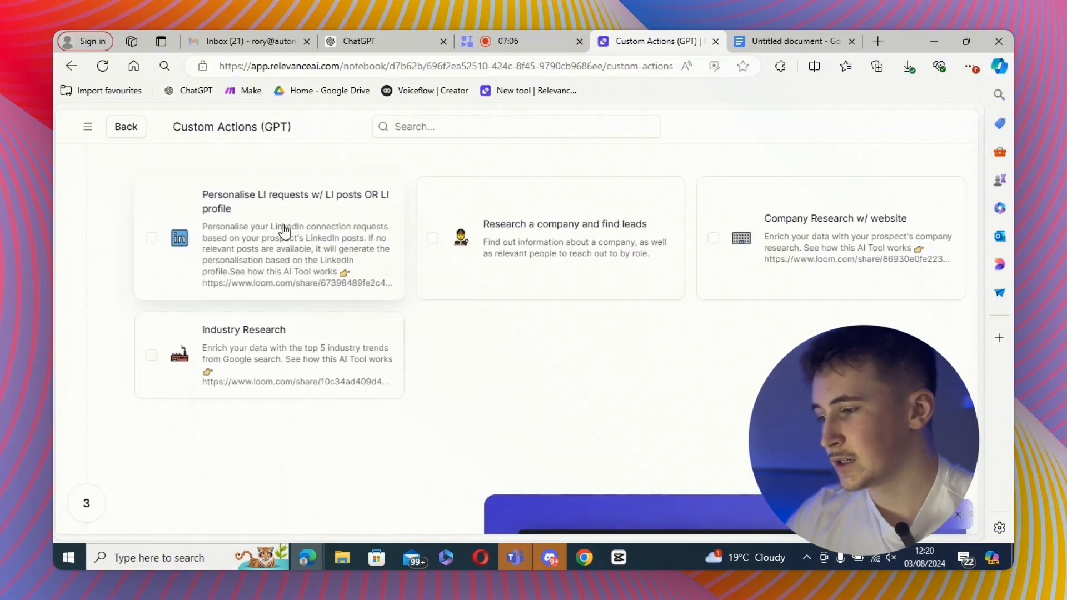
{"action": "left_click", "coordinate": [285, 231]}
{"action": "left_click", "coordinate": [282, 333]}
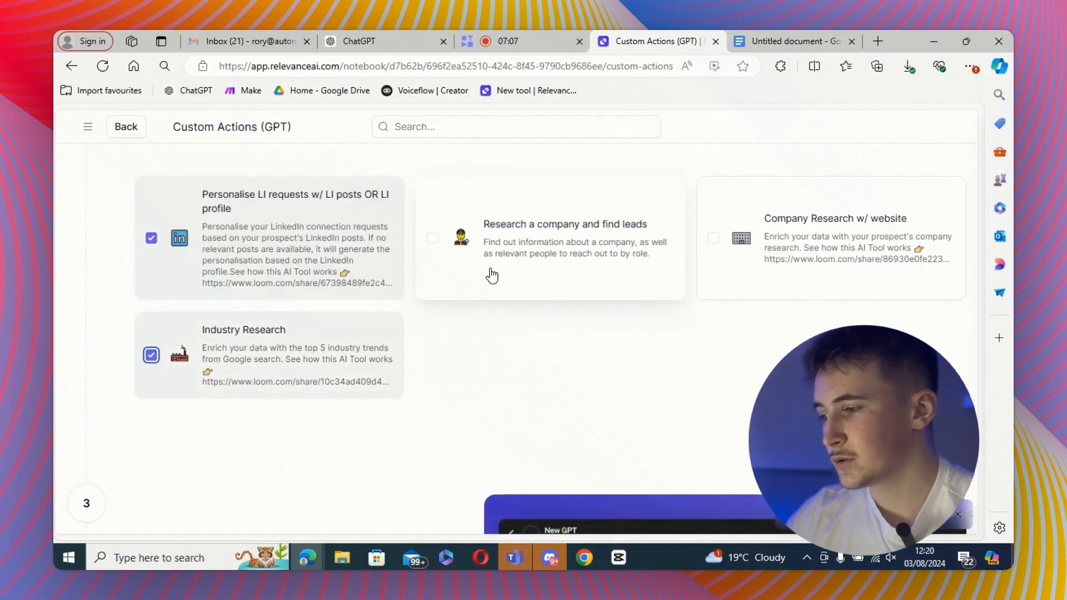
{"action": "left_click", "coordinate": [796, 253]}
{"action": "scroll", "coordinate": [458, 355], "scroll_direction": "down", "scroll_amount": 2}
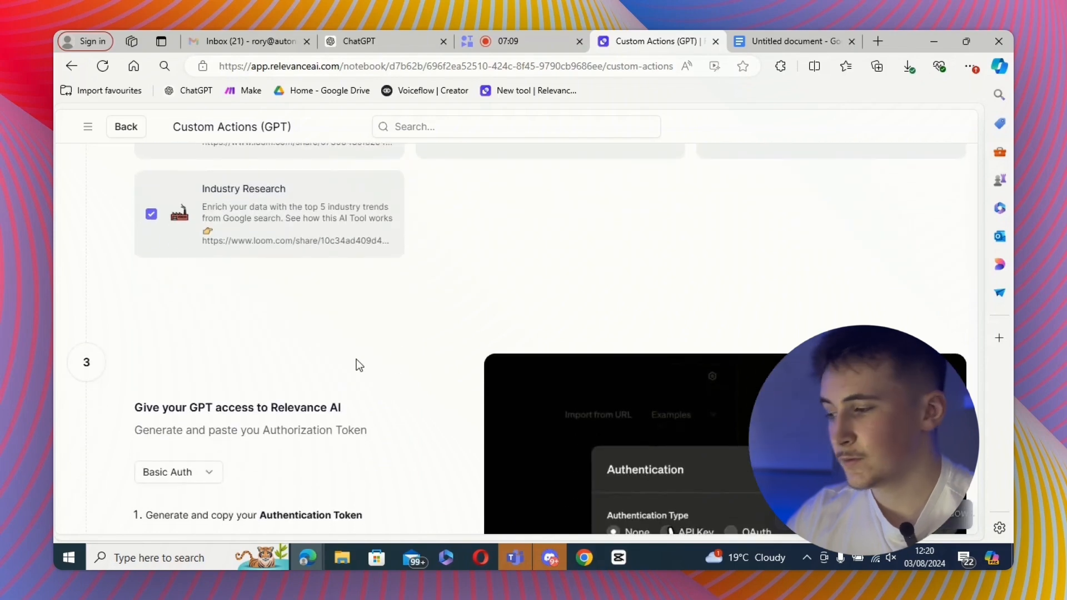
{"action": "scroll", "coordinate": [457, 355], "scroll_direction": "down", "scroll_amount": 5}
{"action": "scroll", "coordinate": [425, 361], "scroll_direction": "up", "scroll_amount": 2}
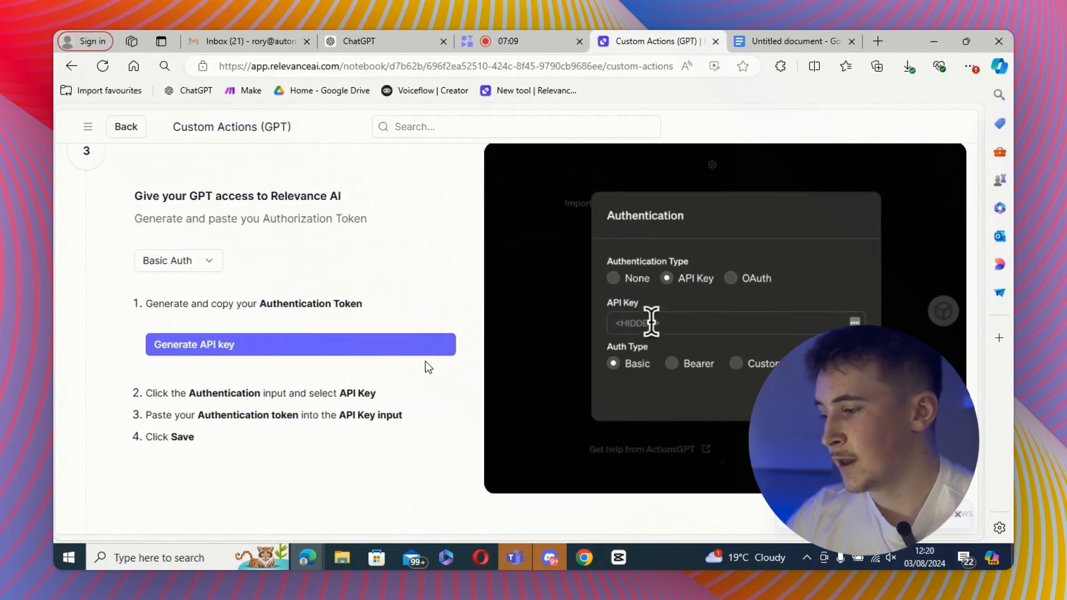
- Generate and copy the Relevance AI authorization token for the custom GPT
{"action": "left_click", "coordinate": [243, 349]}
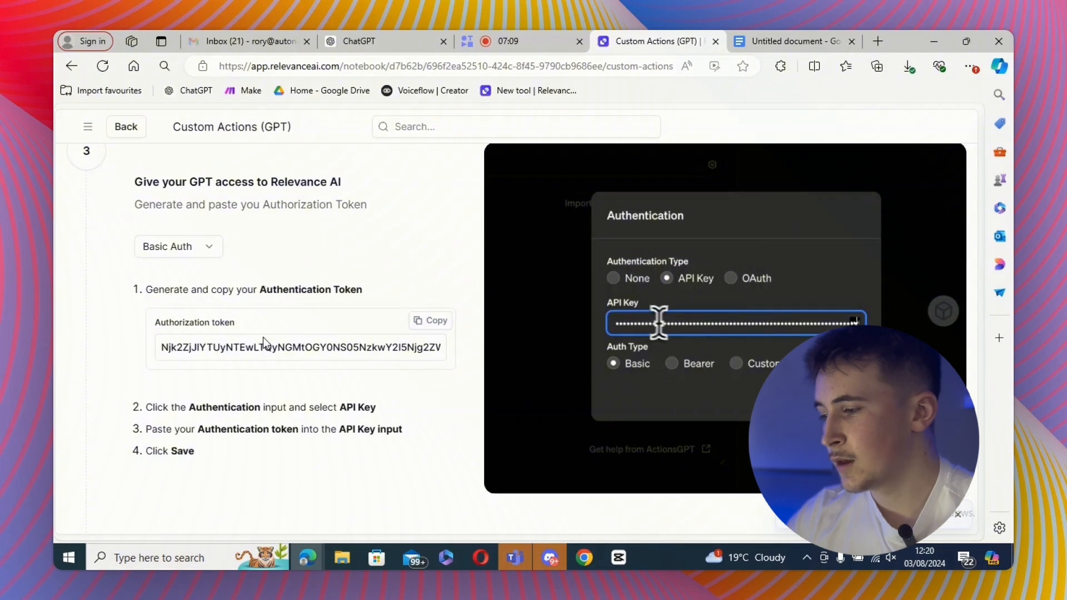
{"action": "left_click", "coordinate": [428, 321]}
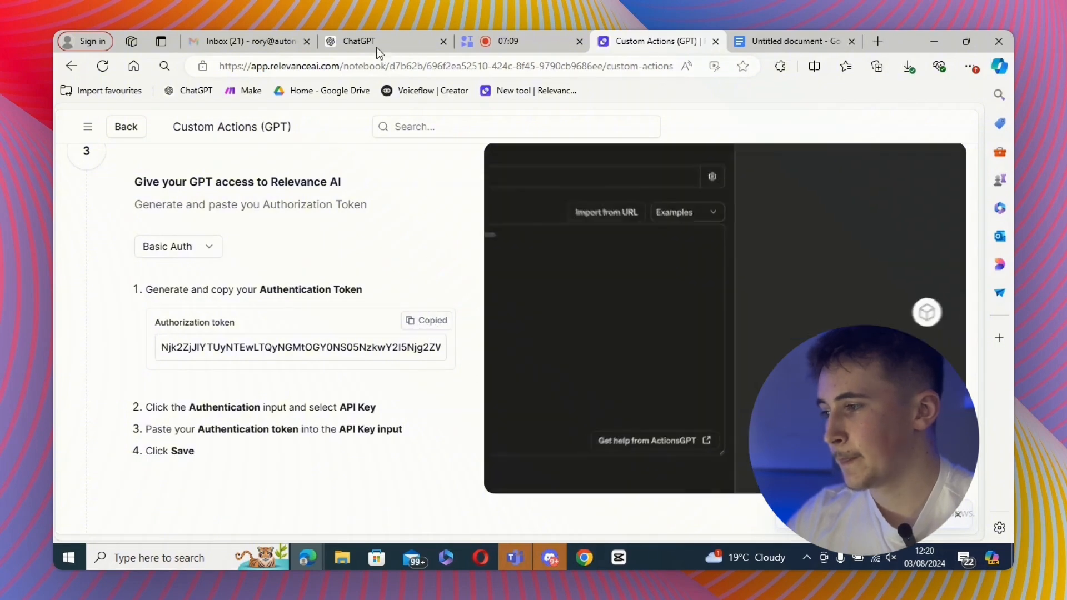
{"action": "left_click", "coordinate": [375, 45]}
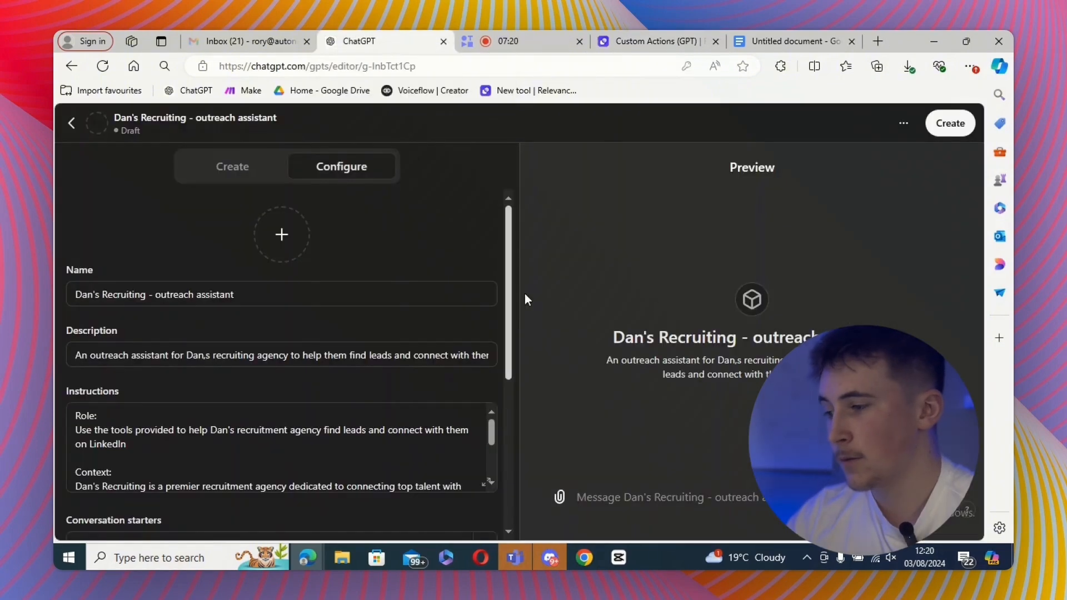
- Start a new action in the GPT's configuration
{"action": "scroll", "coordinate": [492, 396], "scroll_direction": "down", "scroll_amount": 5}
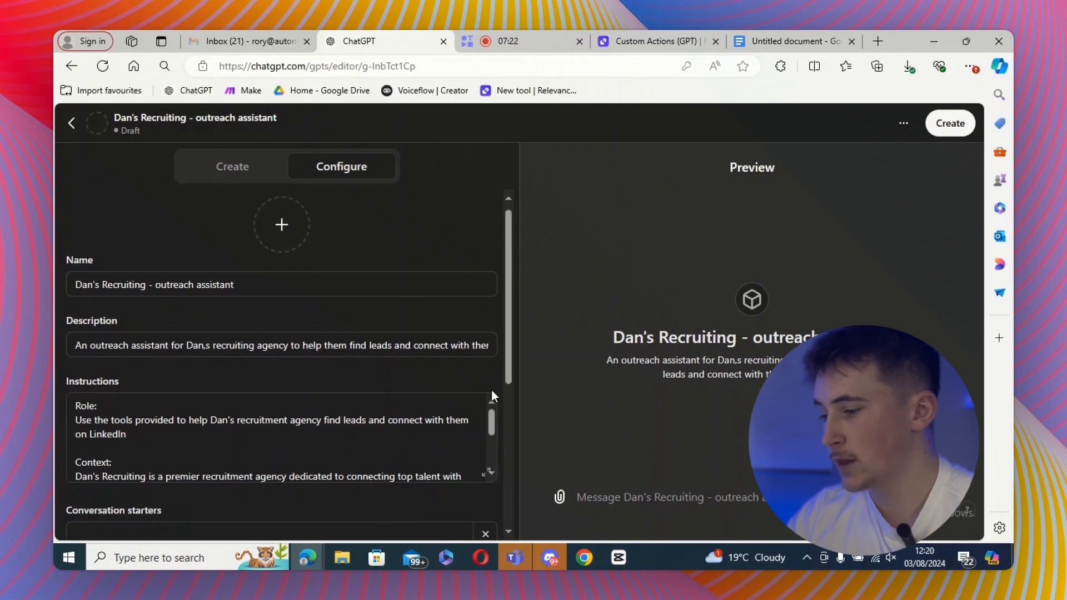
{"action": "scroll", "coordinate": [408, 437], "scroll_direction": "down", "scroll_amount": 1}
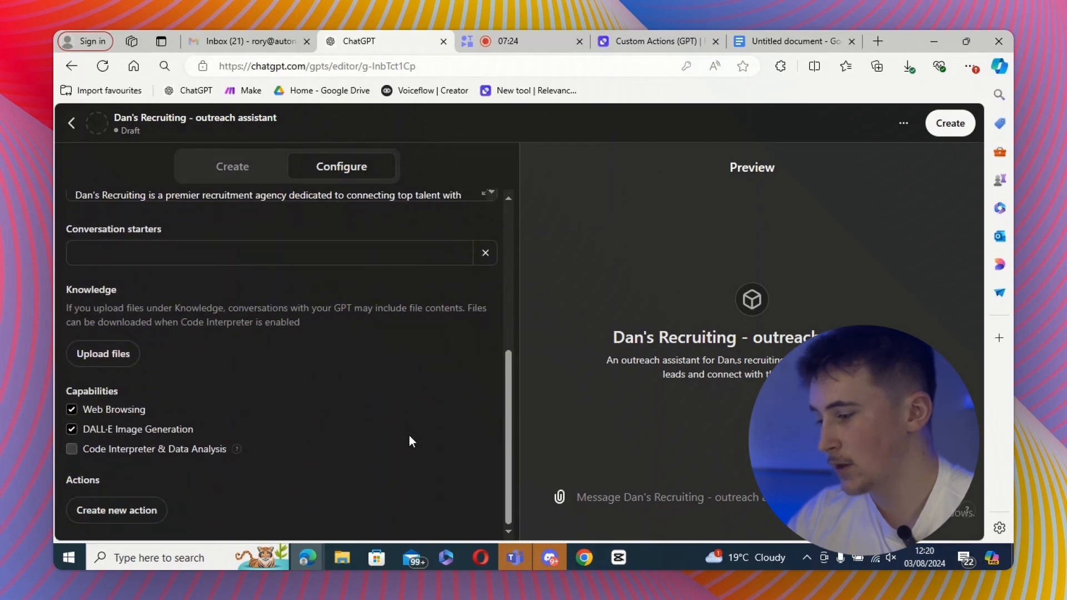
{"action": "left_click", "coordinate": [152, 510]}
{"action": "scroll", "coordinate": [461, 253], "scroll_direction": "down", "scroll_amount": 2}
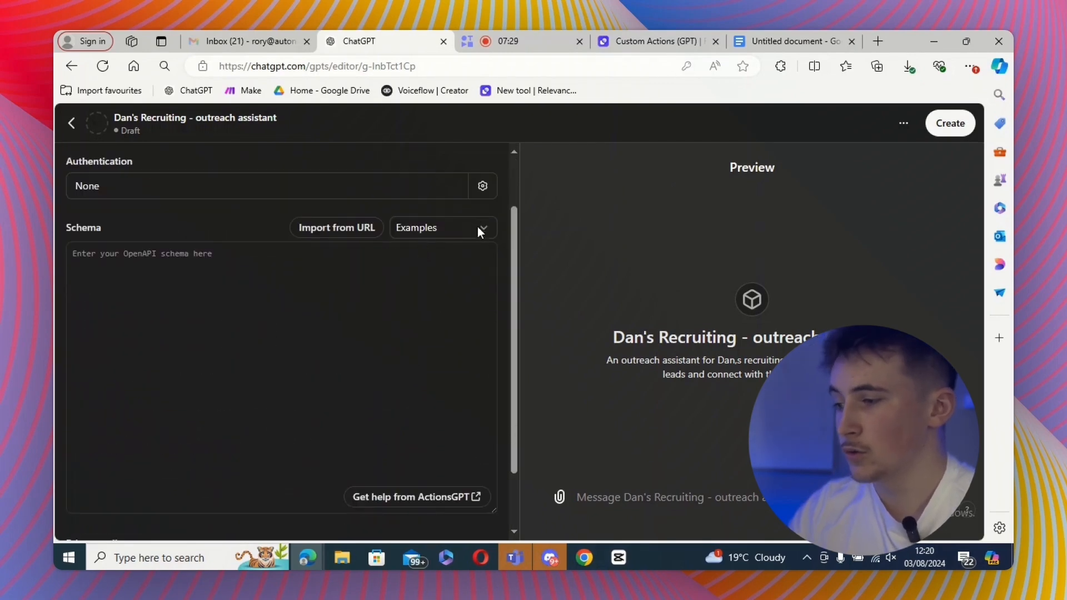
- Set the action's authentication to API Key with Basic auth type, paste the authorization token and save
{"action": "left_click", "coordinate": [482, 186]}
{"action": "left_click", "coordinate": [443, 340]}
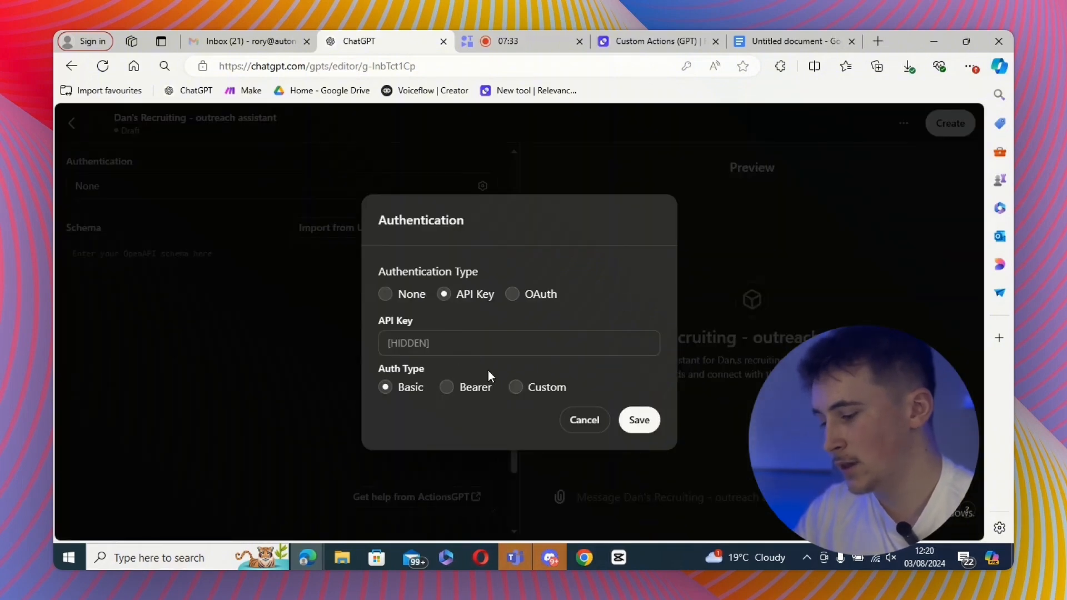
{"action": "left_click", "coordinate": [462, 342]}
{"action": "key", "text": "ctrl+v"}
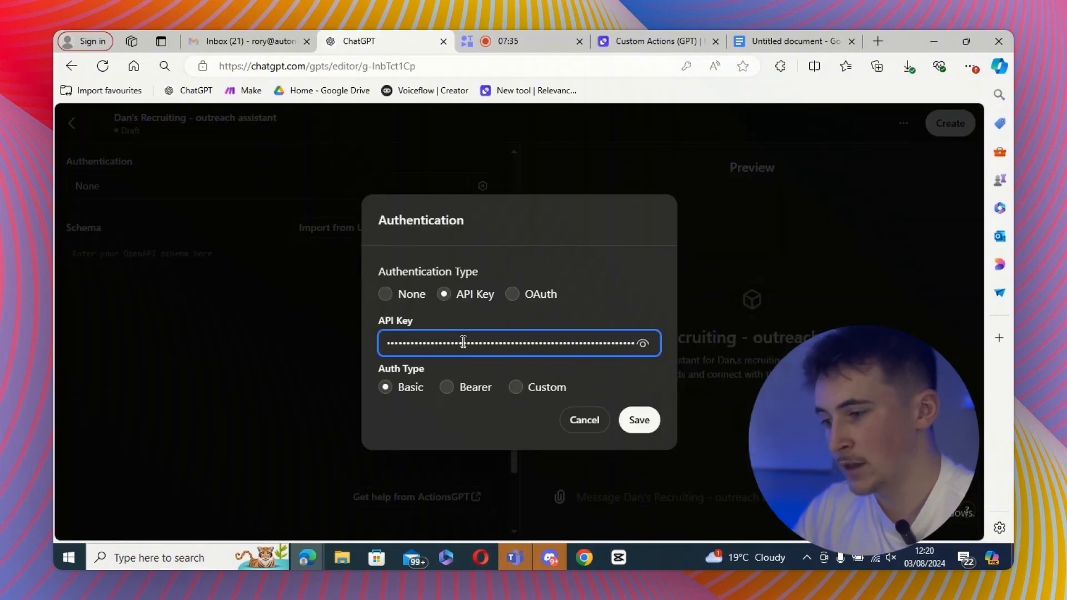
{"action": "left_click", "coordinate": [637, 421]}
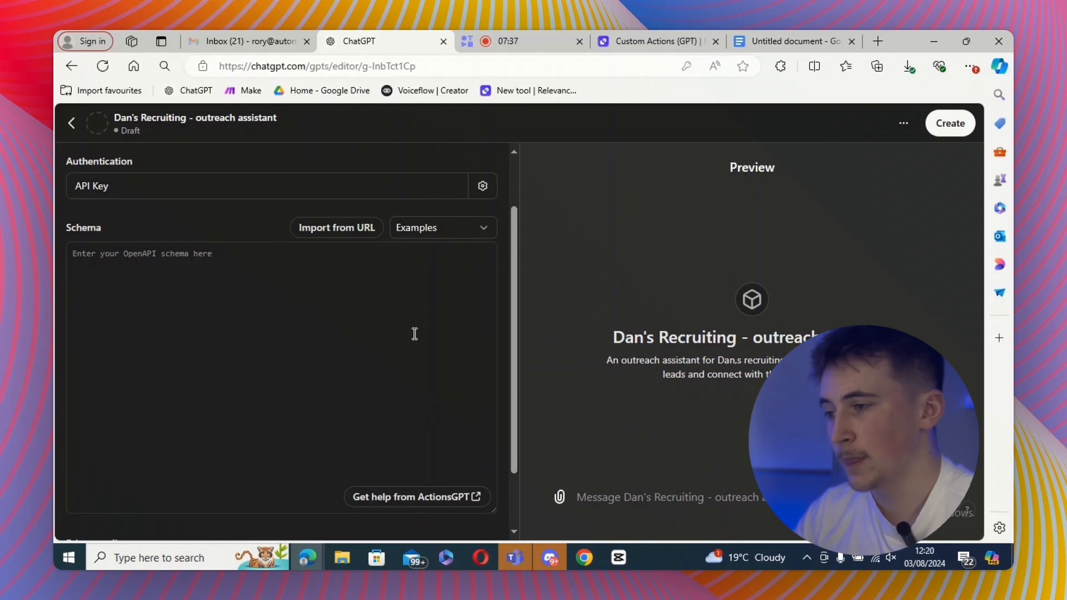
- Generate and copy the OpenAPI schema for the selected Relevance AI tools
{"action": "left_click", "coordinate": [644, 42]}
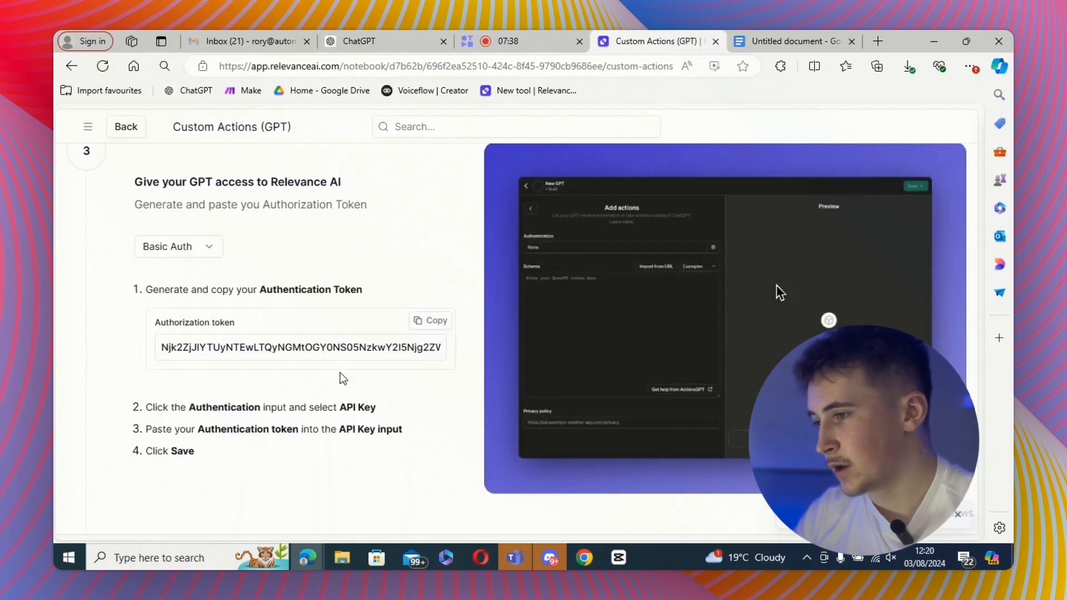
{"action": "scroll", "coordinate": [393, 393], "scroll_direction": "down", "scroll_amount": 7}
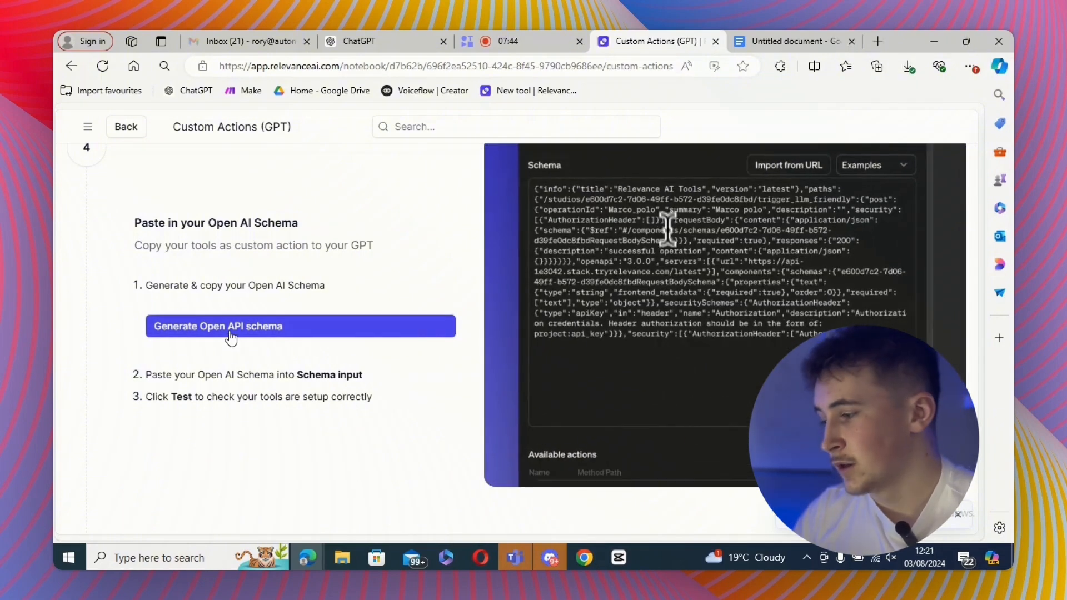
{"action": "left_click", "coordinate": [228, 332]}
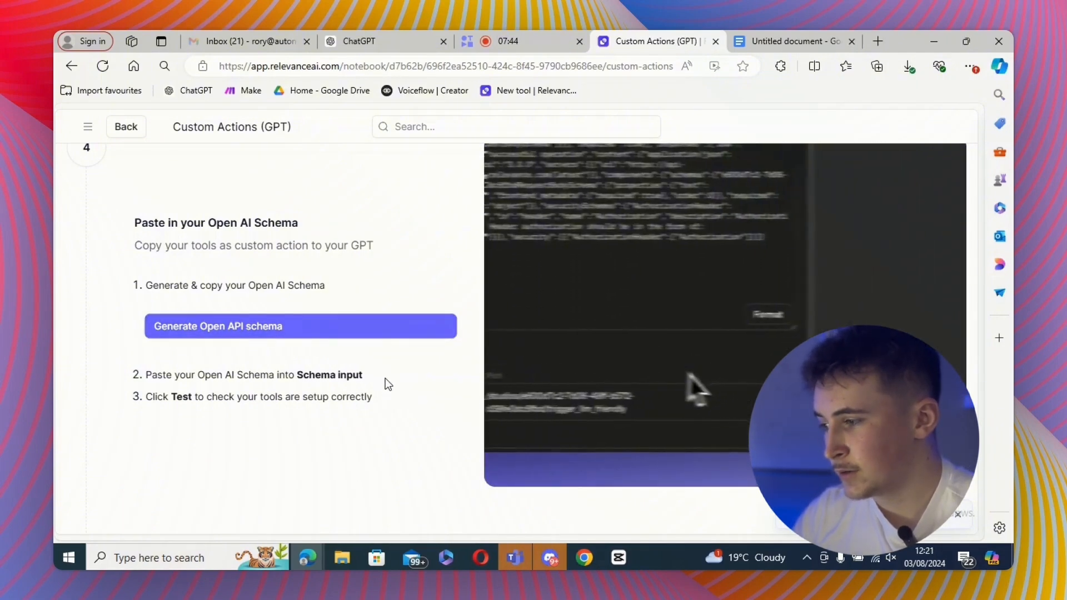
{"action": "scroll", "coordinate": [385, 381], "scroll_direction": "down", "scroll_amount": 1}
{"action": "left_click", "coordinate": [431, 303]}
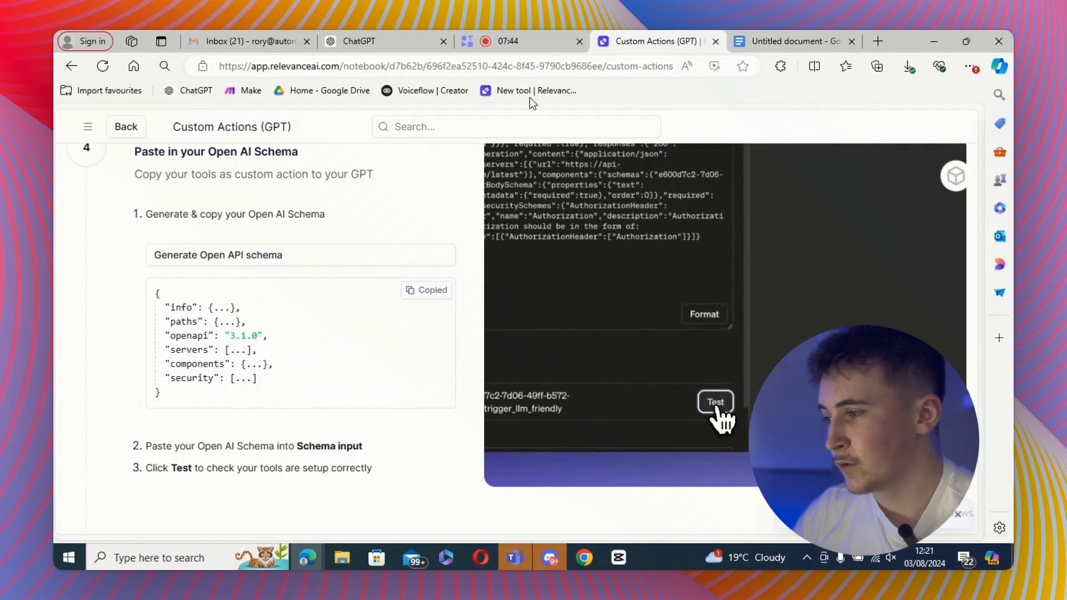
- Paste the OpenAPI schema into the action's Schema field
{"action": "left_click", "coordinate": [364, 41]}
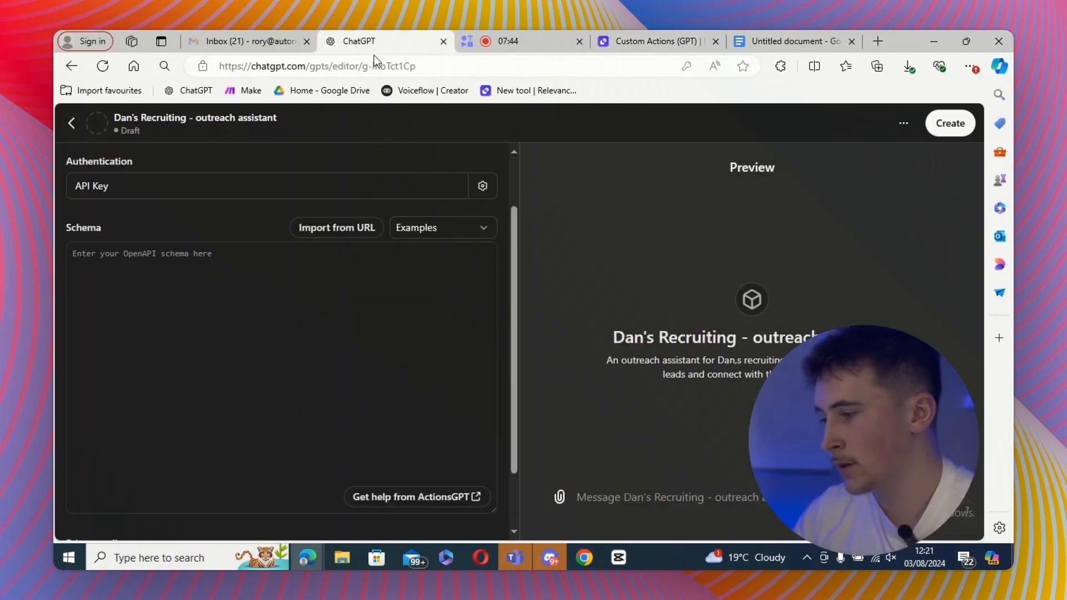
{"action": "left_click", "coordinate": [257, 329]}
{"action": "key", "text": "ctrl+v"}
{"action": "scroll", "coordinate": [256, 328], "scroll_direction": "down", "scroll_amount": 6}
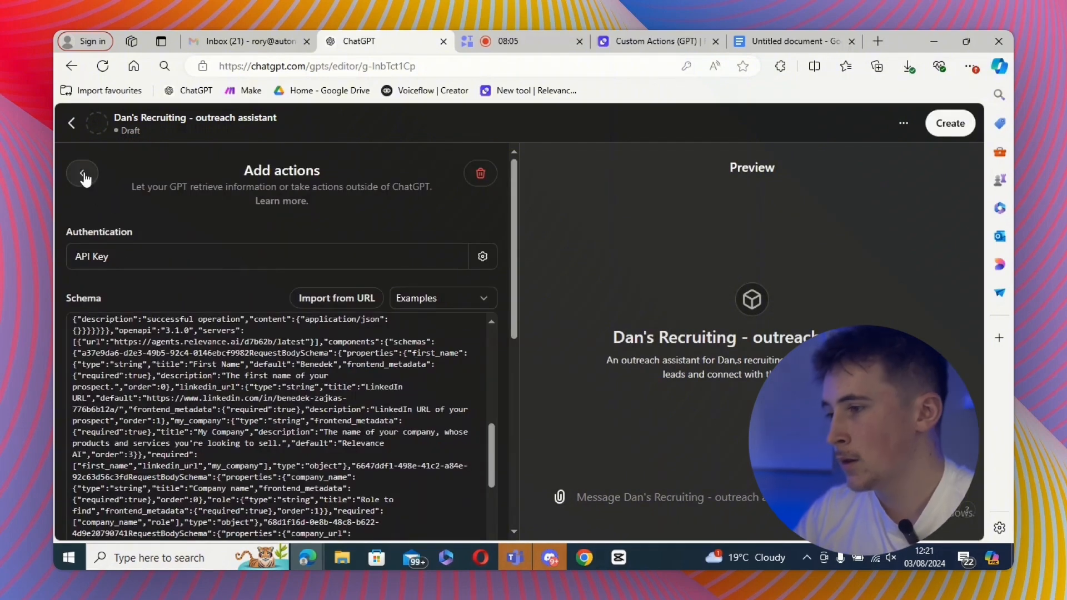
- Return to the GPT configuration and review its instructions and conversation starters
{"action": "left_click", "coordinate": [78, 136]}
{"action": "scroll", "coordinate": [292, 328], "scroll_direction": "down", "scroll_amount": 5}
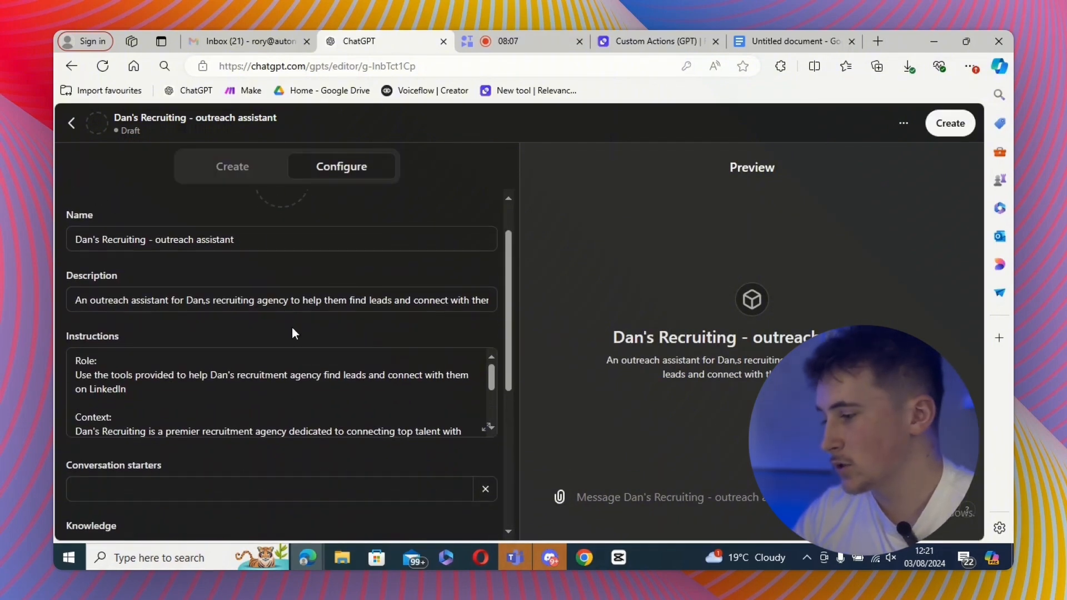
{"action": "left_click", "coordinate": [488, 414]}
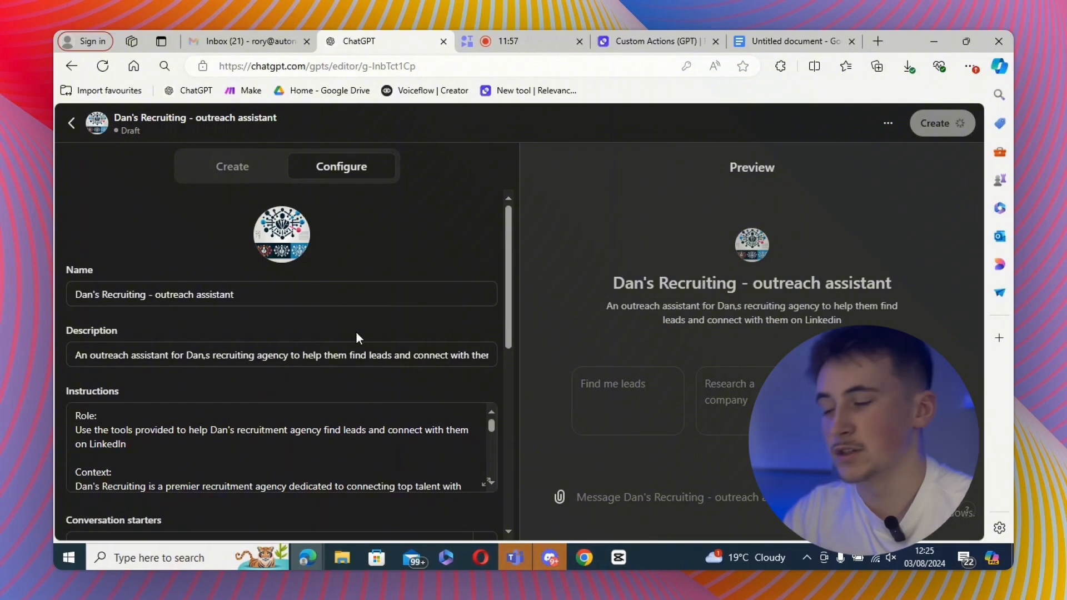
{"action": "scroll", "coordinate": [366, 337], "scroll_direction": "down", "scroll_amount": 4}
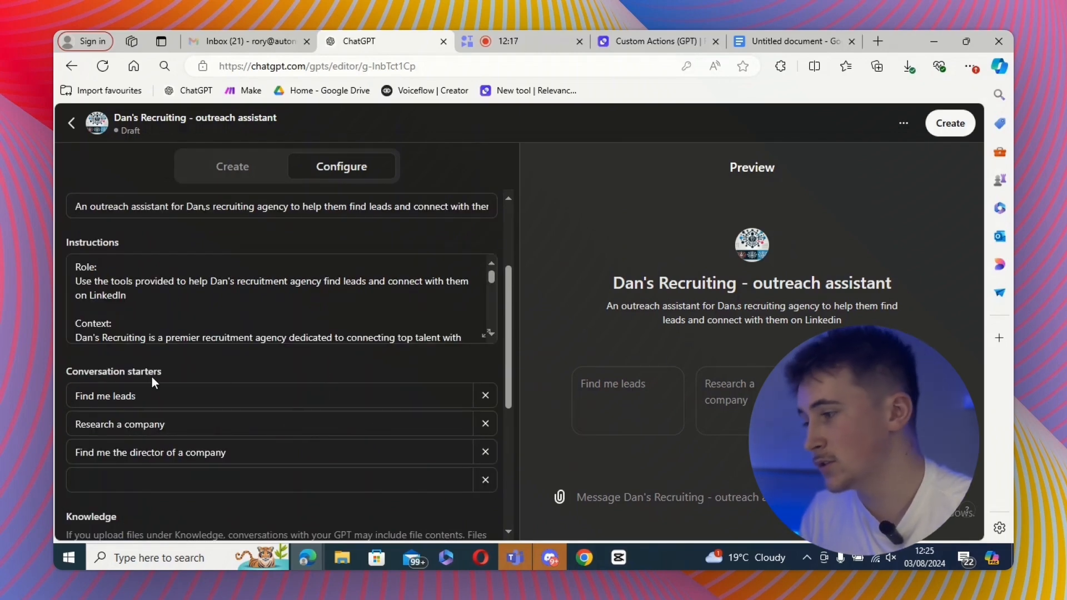
- In a new ChatGPT chat, ask it to write a privacy policy for this custom GPT, pasting in the GPT details, and review the result
{"action": "left_click", "coordinate": [71, 122]}
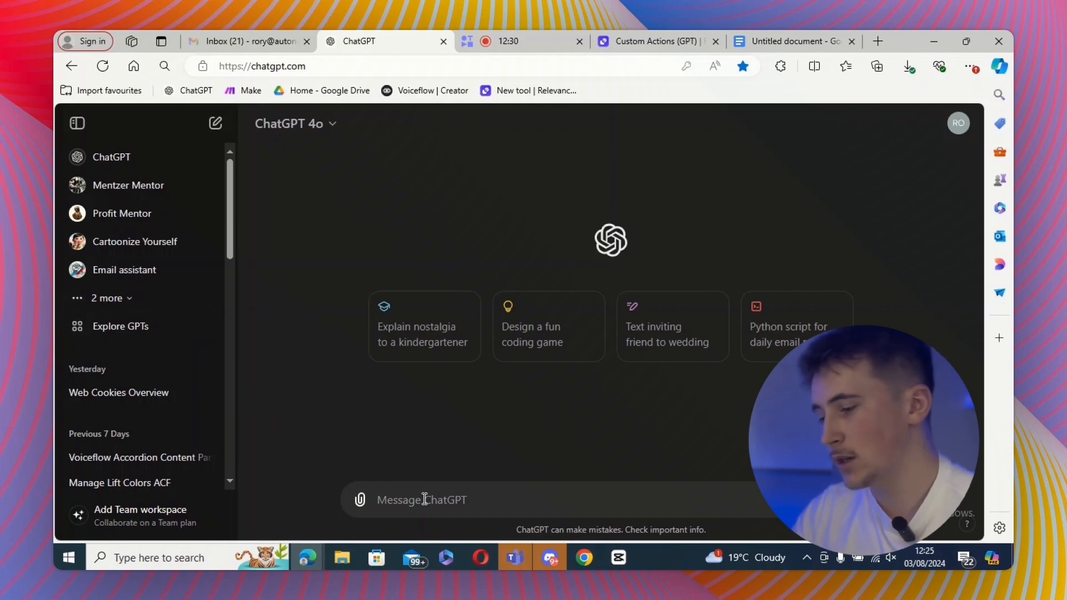
{"action": "type", "text": "wrtie"}
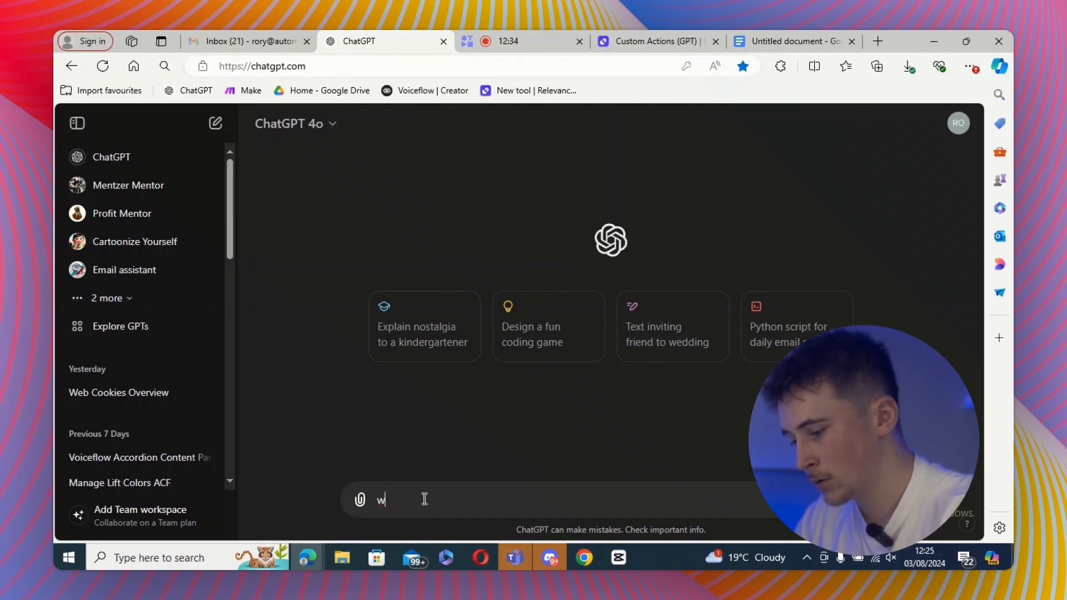
{"action": "key", "text": "BackSpace"}
{"action": "type", "text": "write me a privacy policy"}
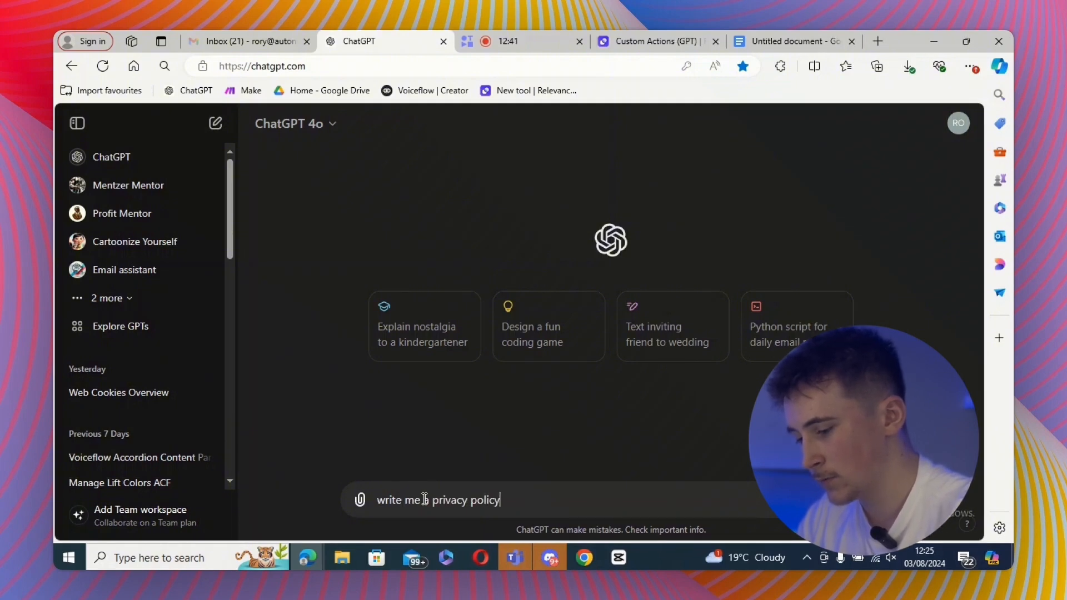
{"action": "type", "text": " for this "}
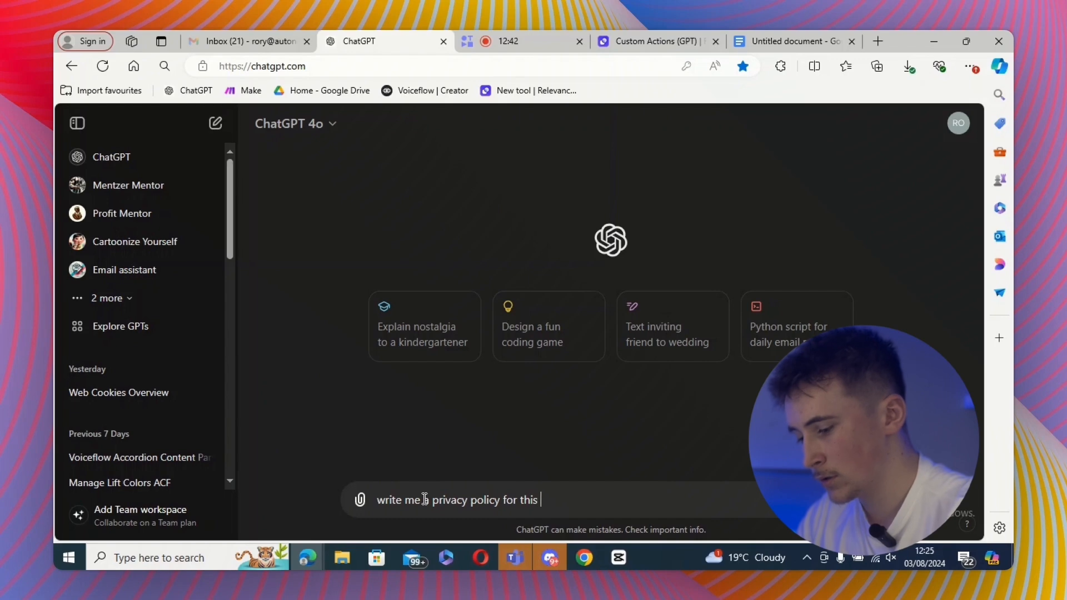
{"action": "type", "text": "custom gpt"}
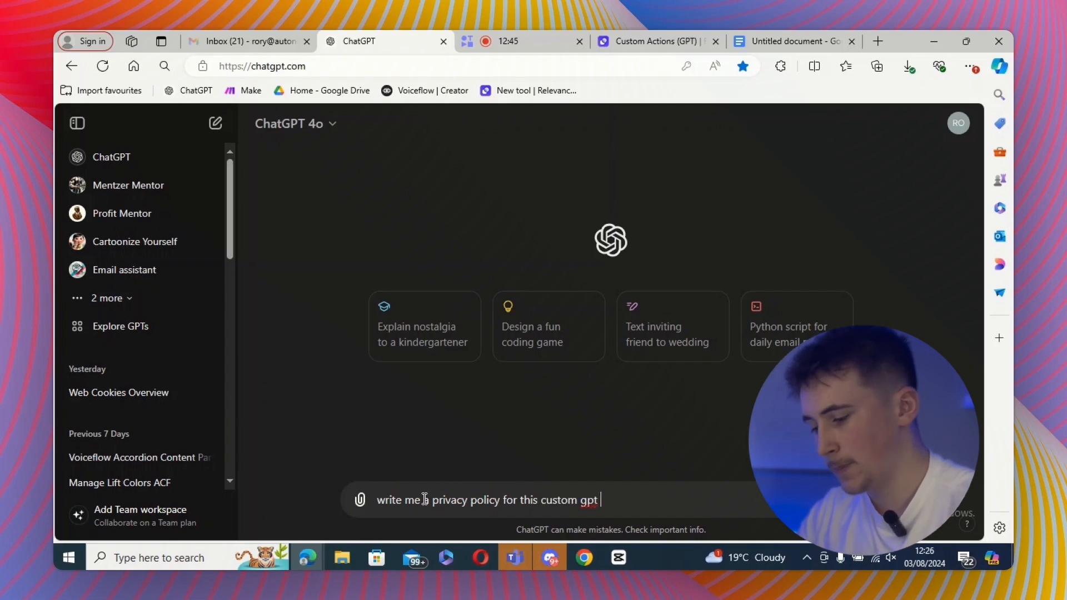
{"action": "key", "text": "shift+Return"}
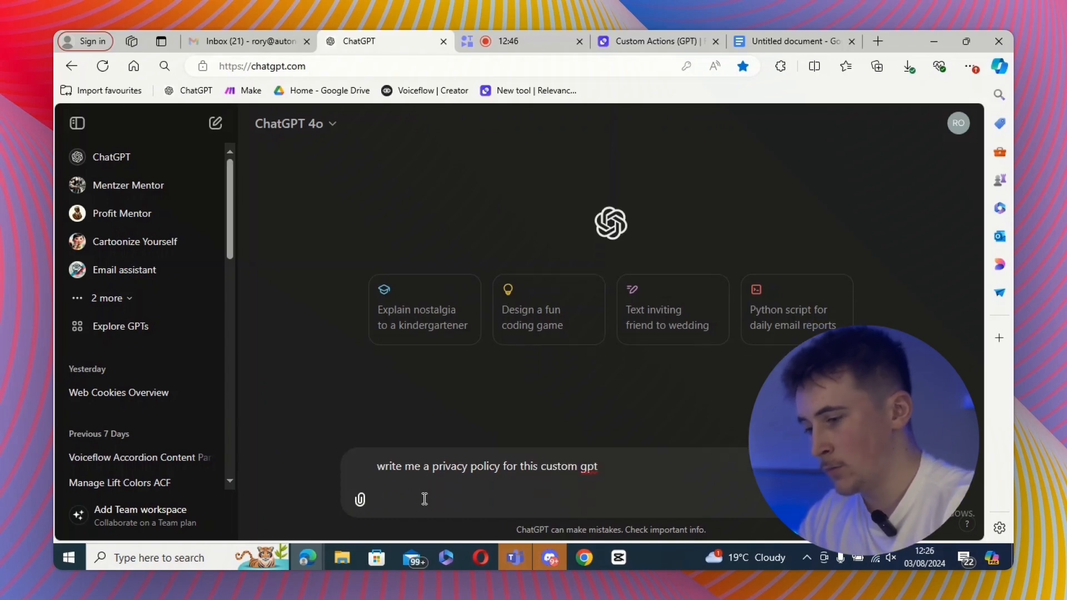
{"action": "key", "text": "ctrl+v"}
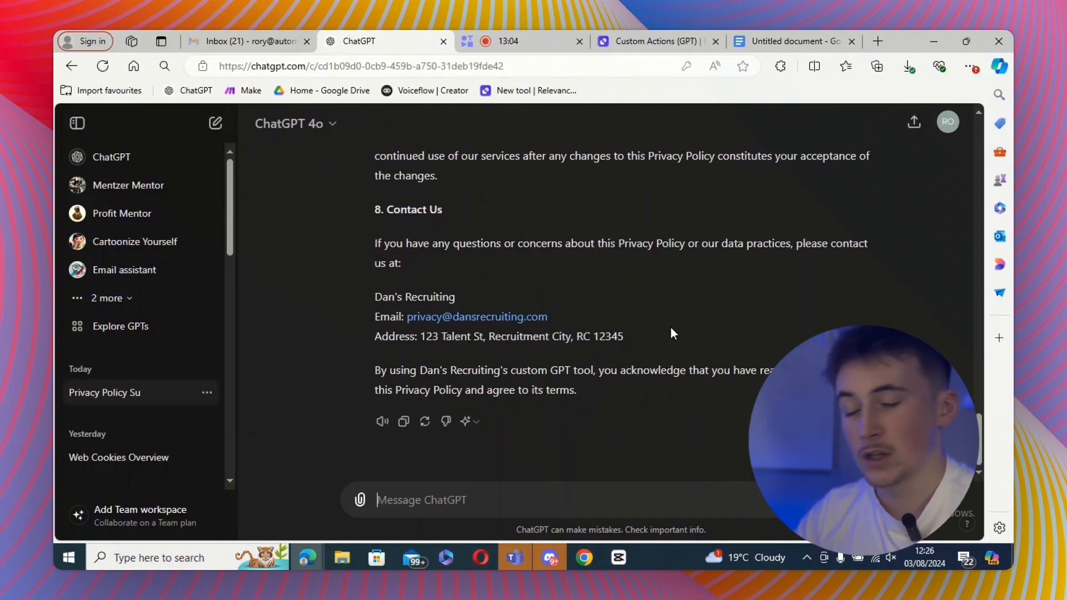
{"action": "scroll", "coordinate": [671, 333], "scroll_direction": "up", "scroll_amount": 15}
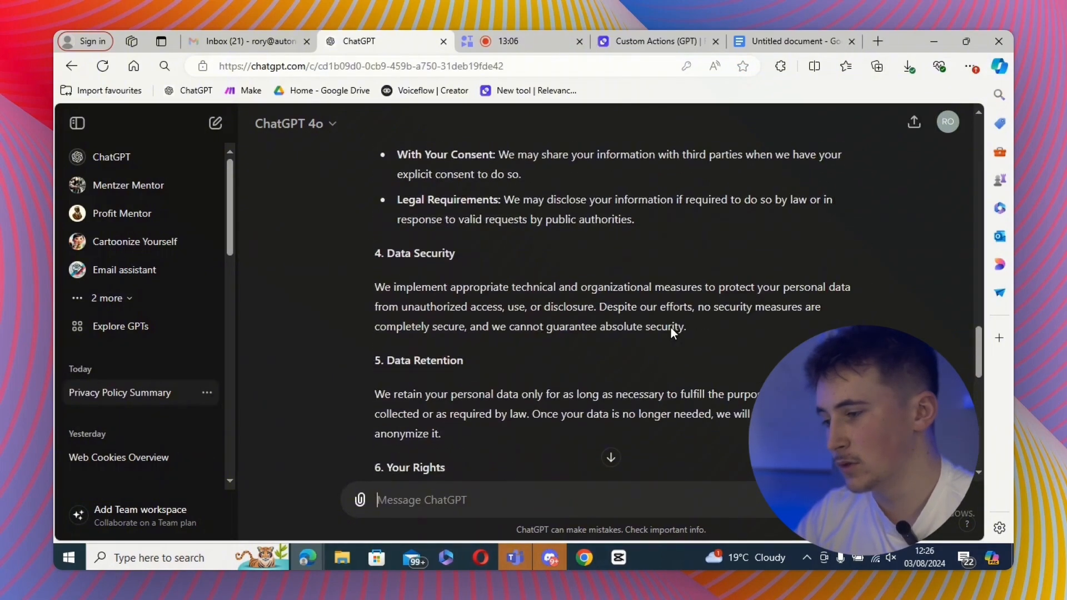
{"action": "scroll", "coordinate": [671, 328], "scroll_direction": "down", "scroll_amount": 15}
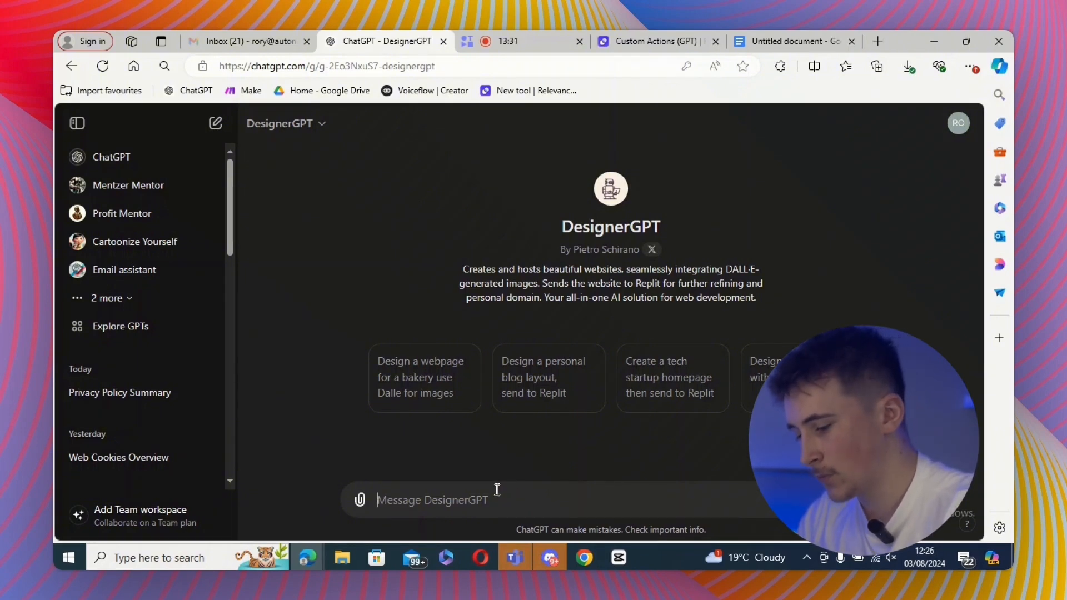
- Ask DesignerGPT to create a webpage to host this privacy policy, pasting in the policy text
{"action": "type", "text": "create me a"}
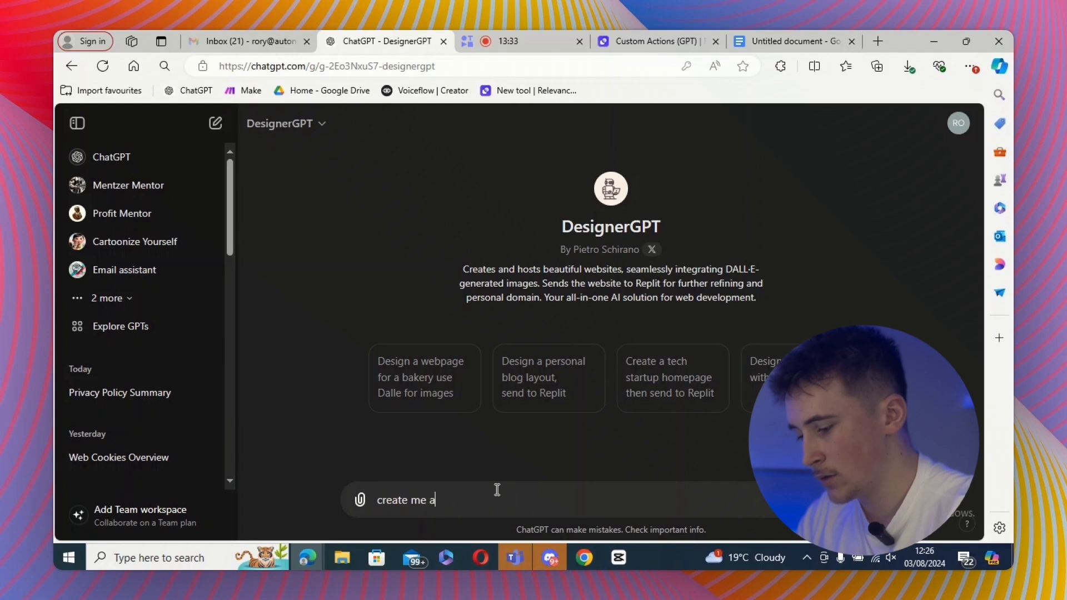
{"action": "type", "text": " webp"}
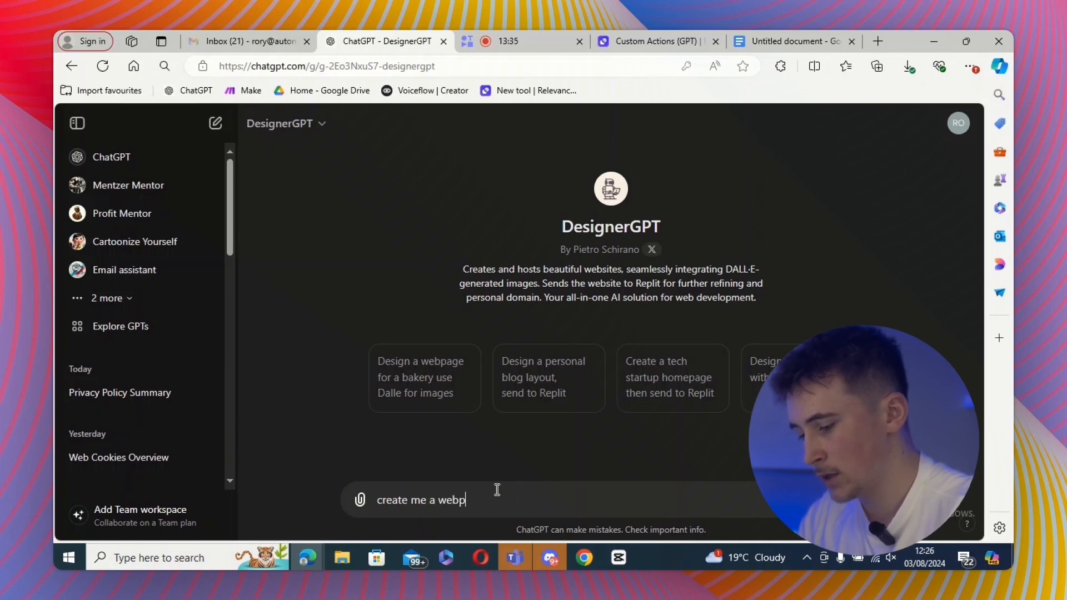
{"action": "type", "text": "age to host this privacy policy"}
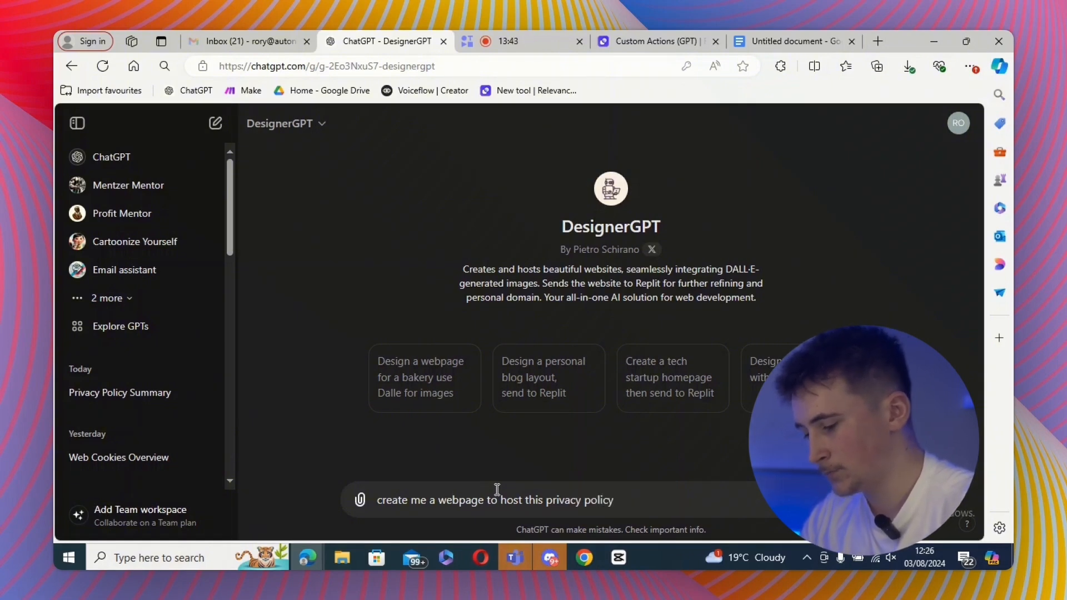
{"action": "key", "text": "shift+Return"}
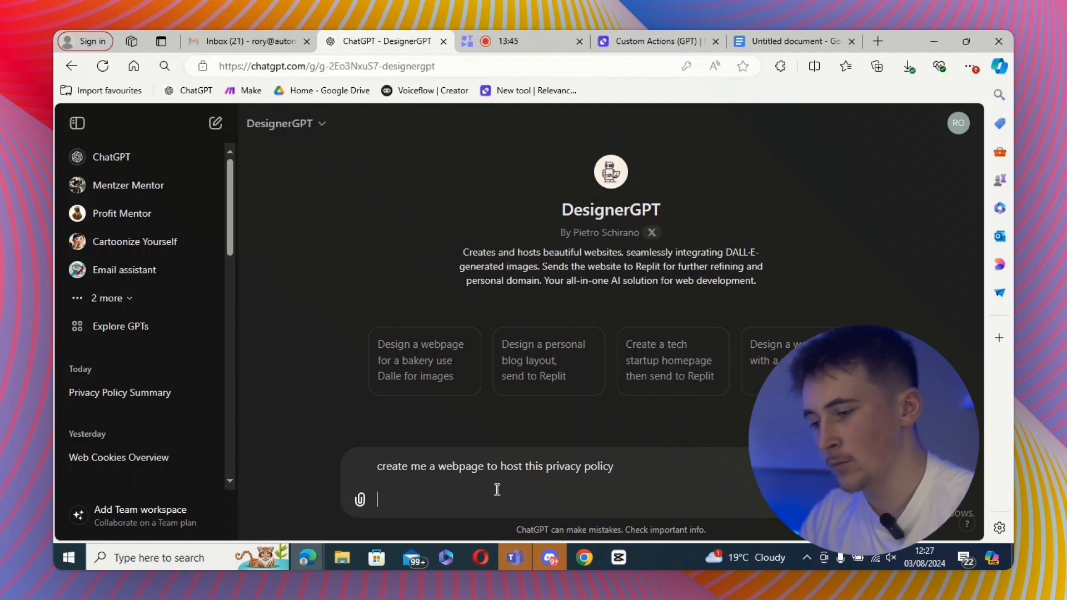
{"action": "key", "text": "ctrl+v"}
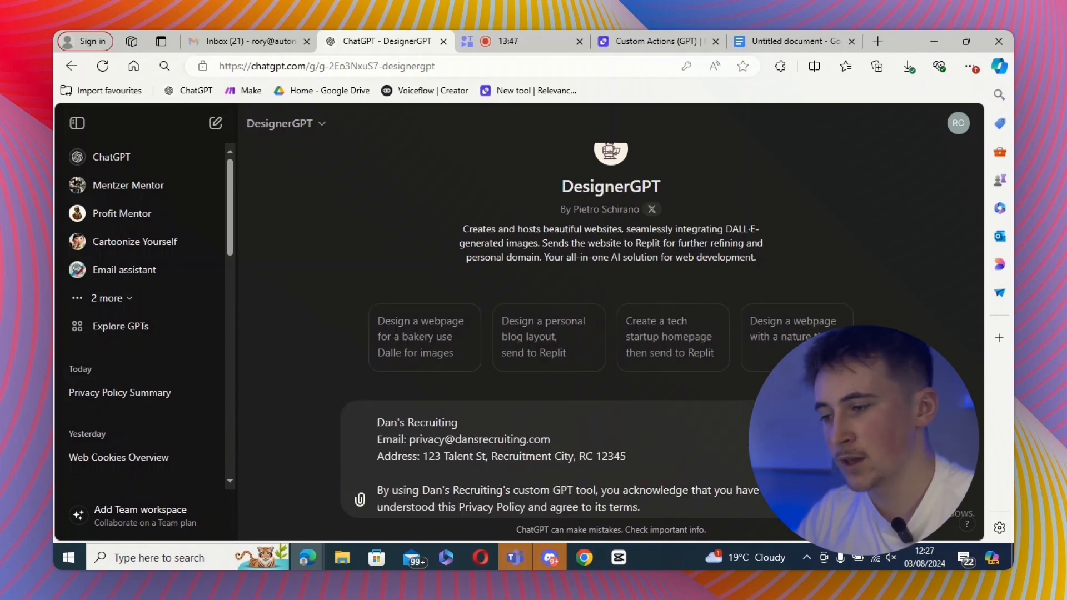
{"action": "key", "text": "Return"}
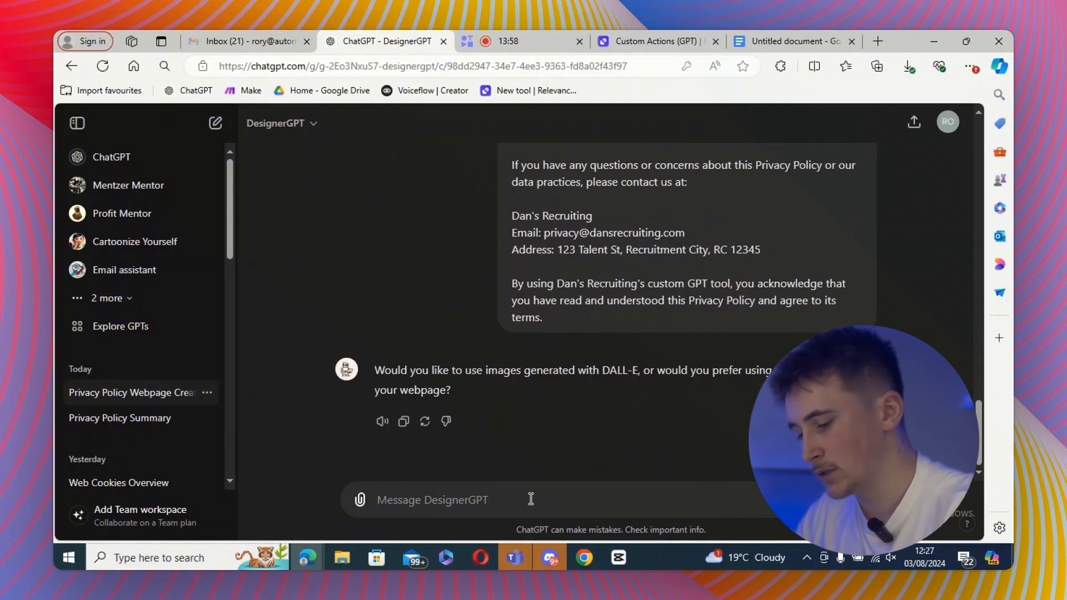
- Decline DALL-E images by replying no thanks
{"action": "type", "text": "no thanks"}
{"action": "key", "text": "Return"}
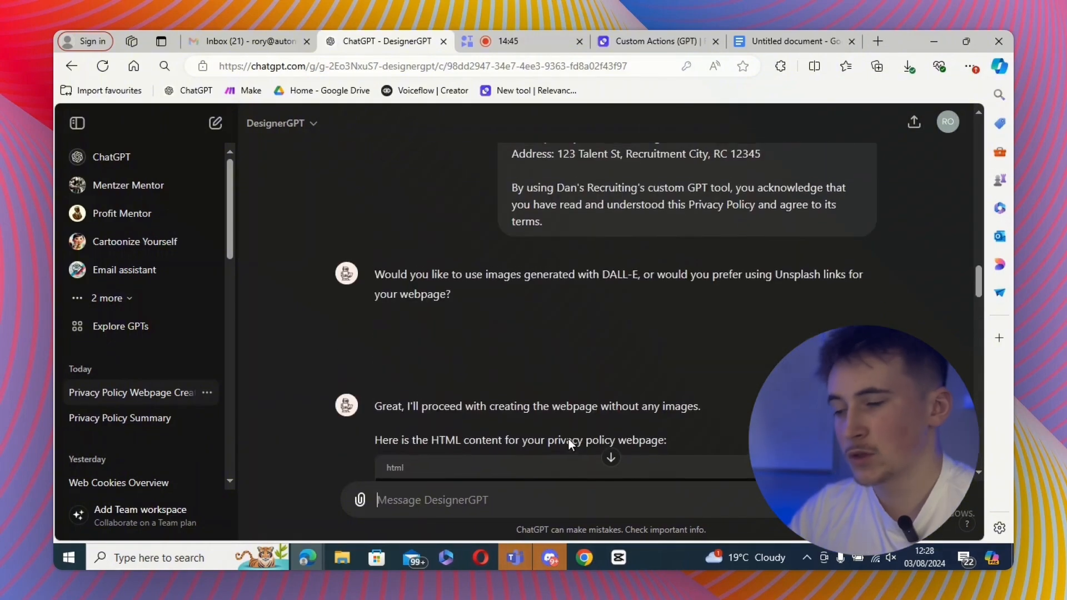
{"action": "scroll", "coordinate": [584, 355], "scroll_direction": "down", "scroll_amount": 10}
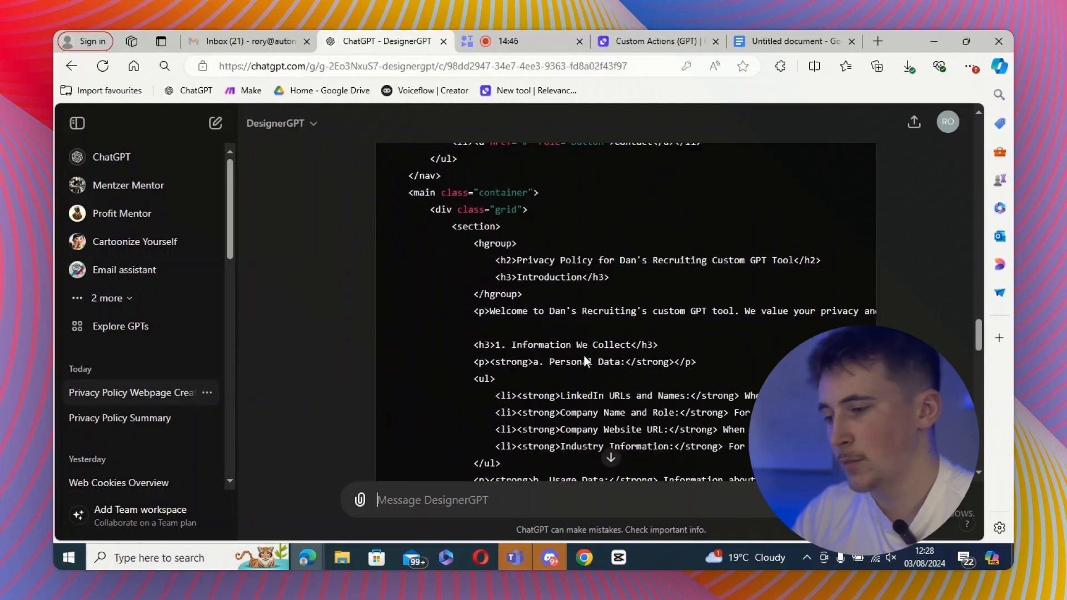
- Reply to DesignerGPT's question about exporting the privacy policy webpage to Replit and review the returned HTML
{"action": "scroll", "coordinate": [585, 355], "scroll_direction": "down", "scroll_amount": 20}
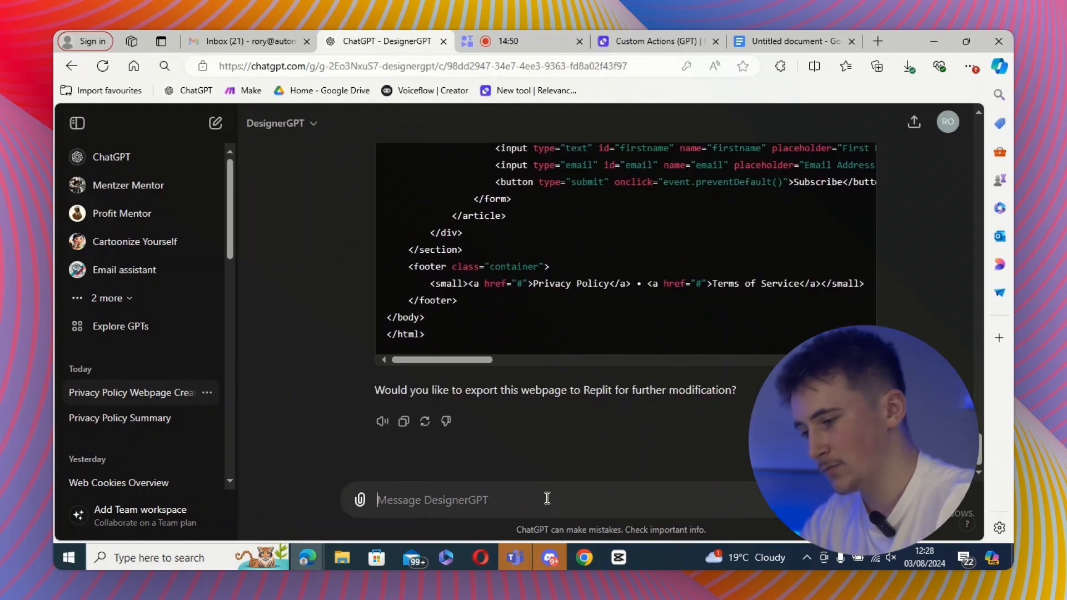
{"action": "type", "text": "no"}
{"action": "key", "text": "Return"}
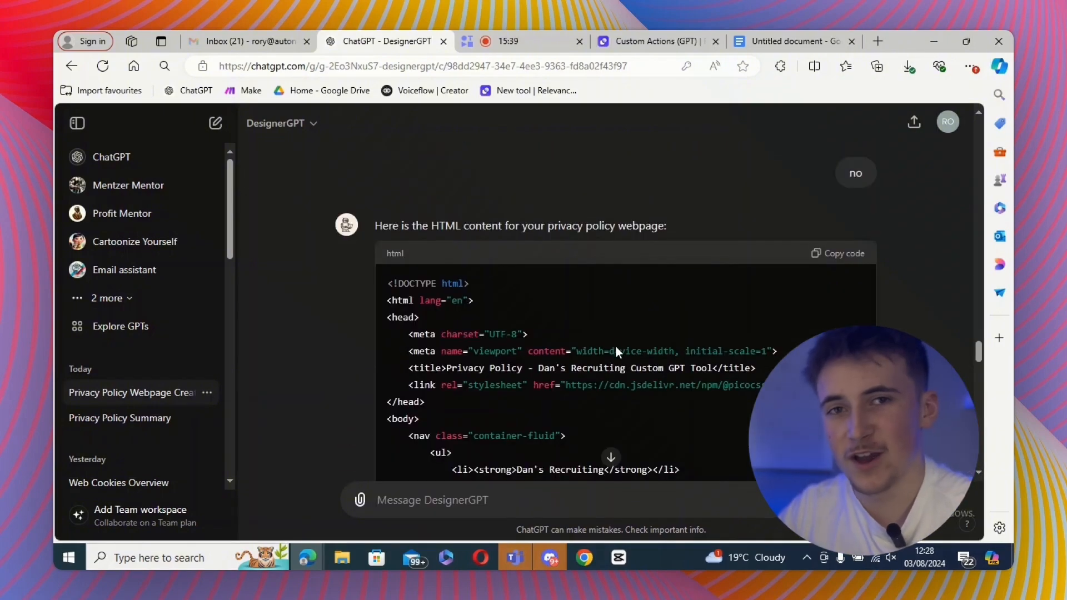
{"action": "scroll", "coordinate": [615, 355], "scroll_direction": "down", "scroll_amount": 6}
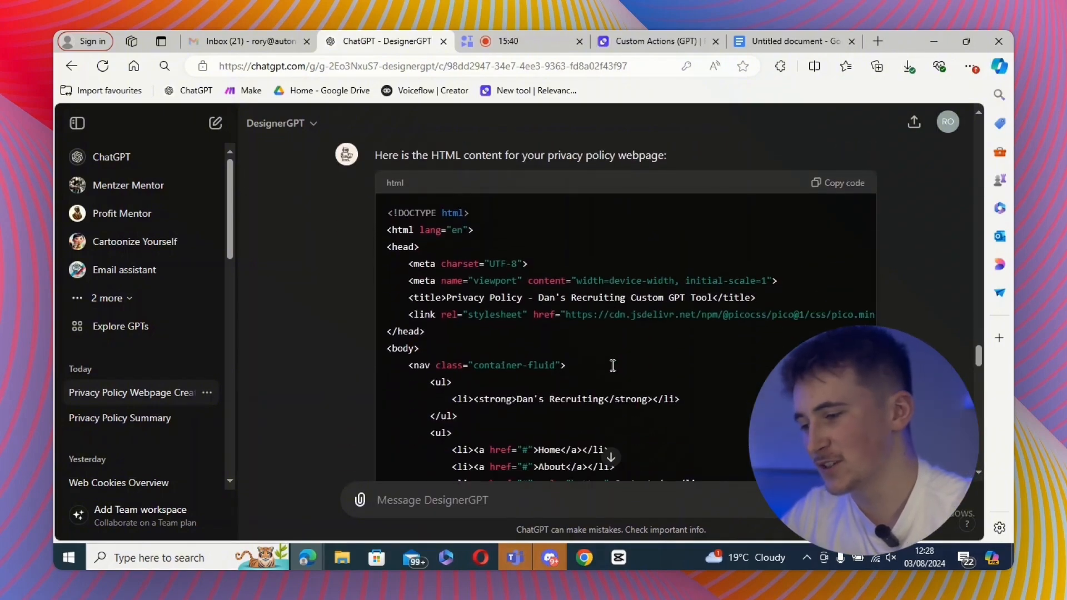
{"action": "scroll", "coordinate": [615, 363], "scroll_direction": "down", "scroll_amount": 20}
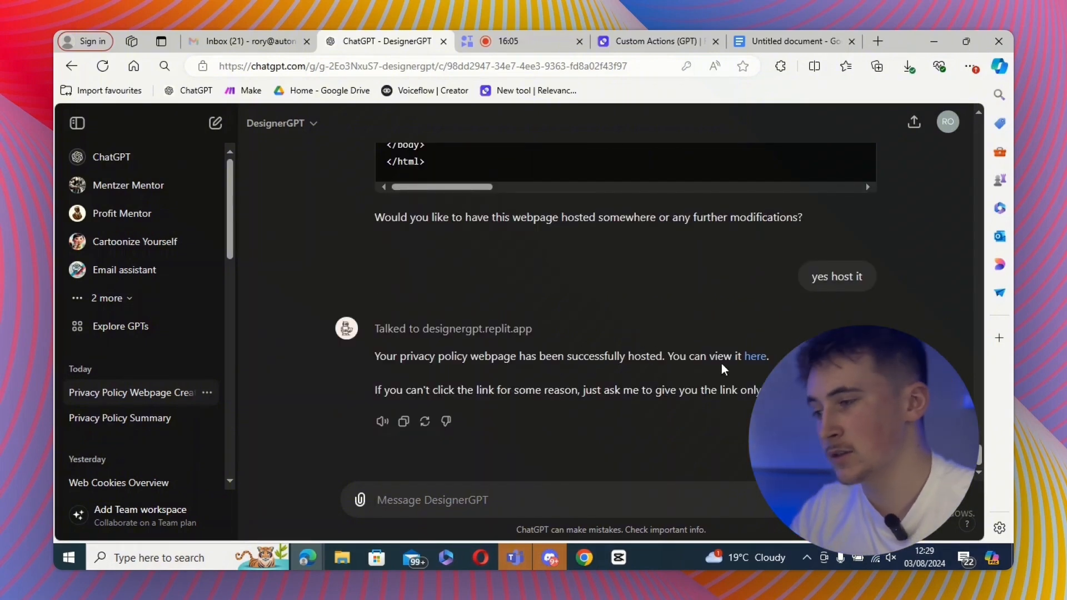
- Open the hosted privacy policy page, copy its URL, and return to the GPT editor
{"action": "left_click", "coordinate": [754, 357]}
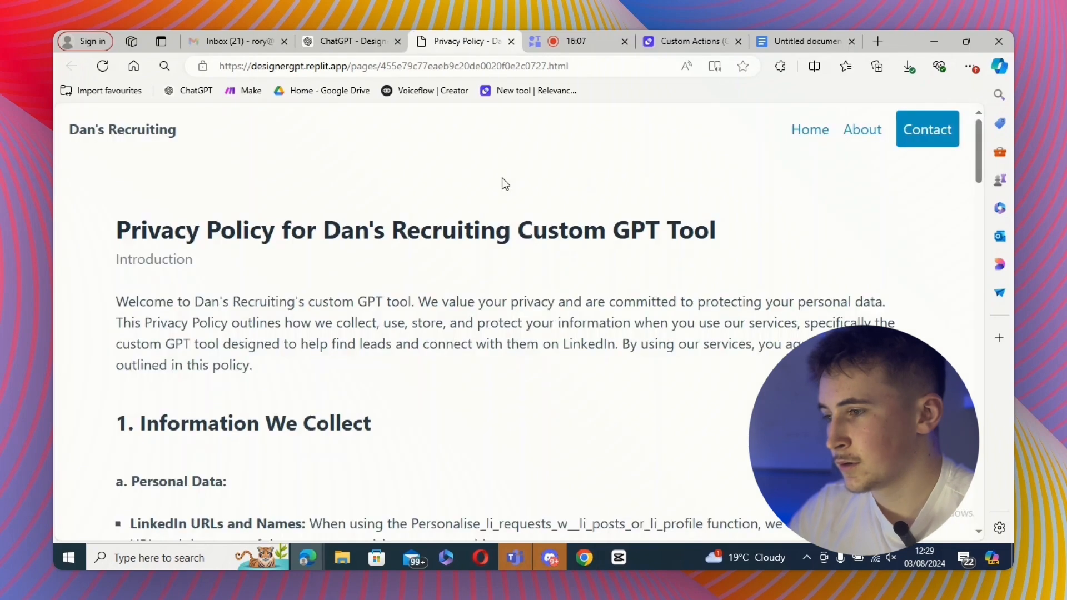
{"action": "left_click", "coordinate": [585, 66]}
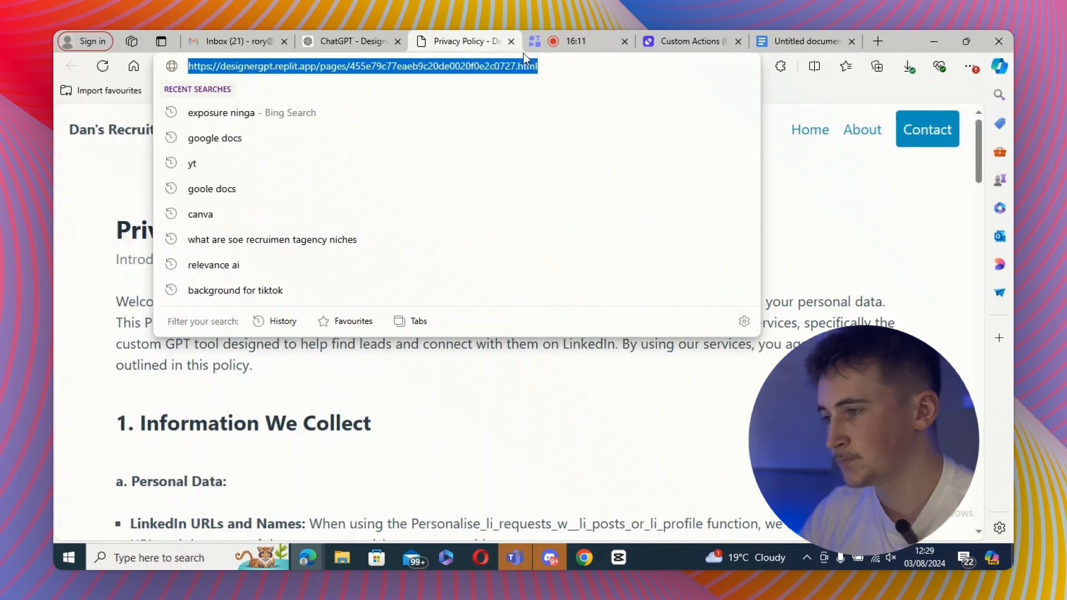
{"action": "left_click", "coordinate": [511, 41]}
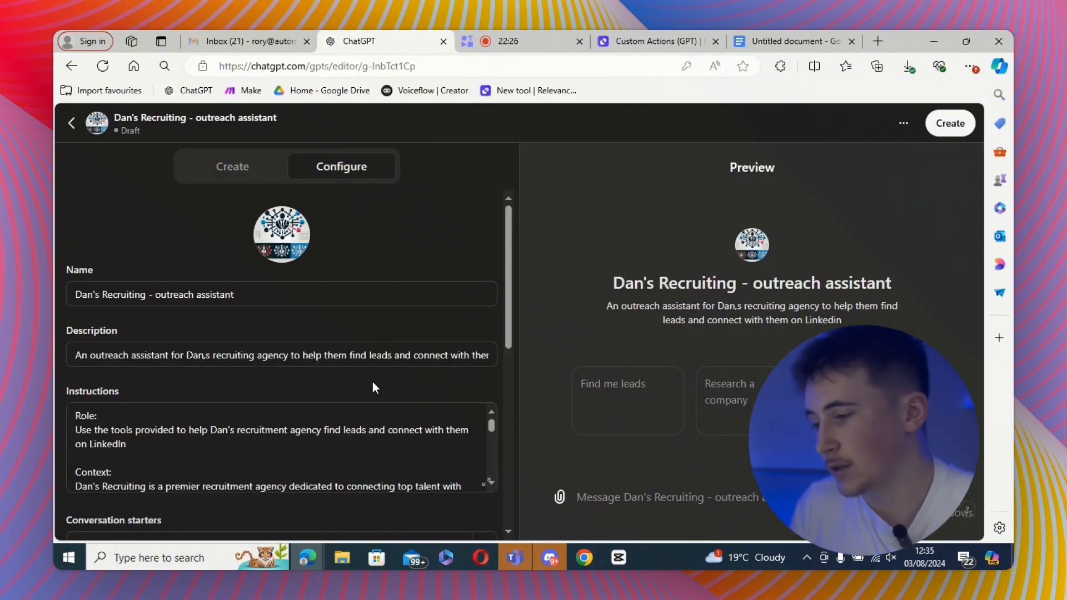
- Open the GPT's custom actions and fill the privacy policy field with the hosted designergpt.replit.app page URL
{"action": "scroll", "coordinate": [375, 388], "scroll_direction": "down", "scroll_amount": 10}
{"action": "left_click", "coordinate": [267, 456]}
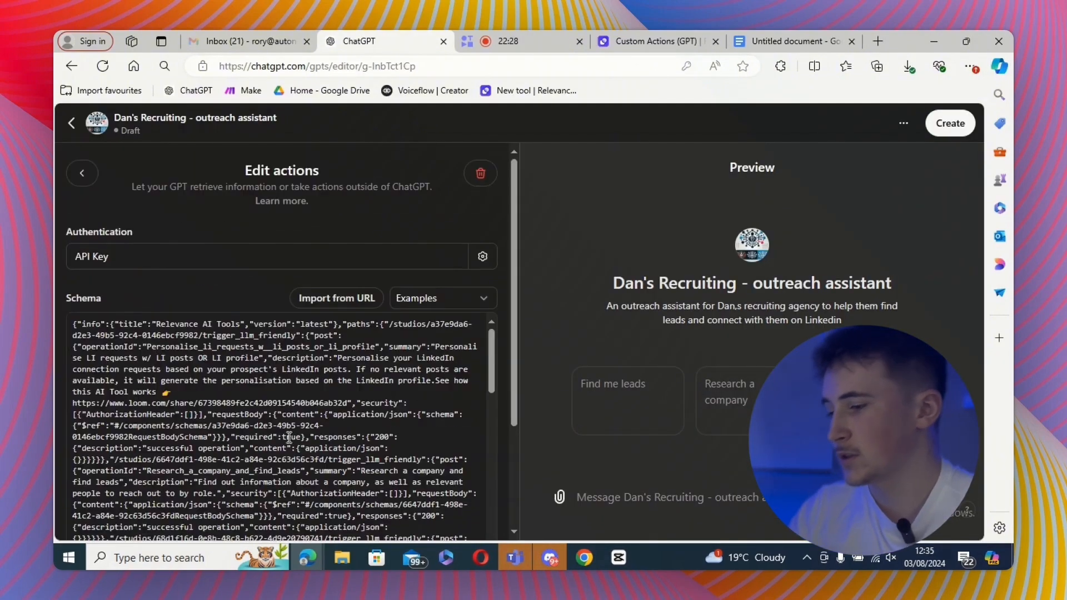
{"action": "scroll", "coordinate": [289, 437], "scroll_direction": "down", "scroll_amount": 6}
{"action": "scroll", "coordinate": [517, 432], "scroll_direction": "down", "scroll_amount": 2}
{"action": "scroll", "coordinate": [504, 435], "scroll_direction": "down", "scroll_amount": 5}
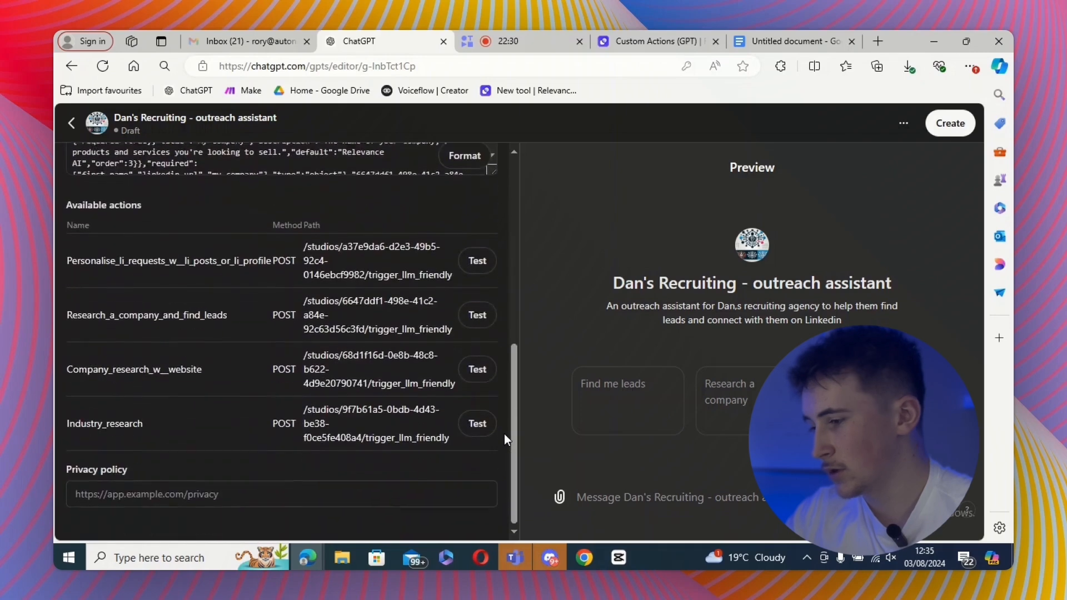
{"action": "left_click", "coordinate": [211, 491]}
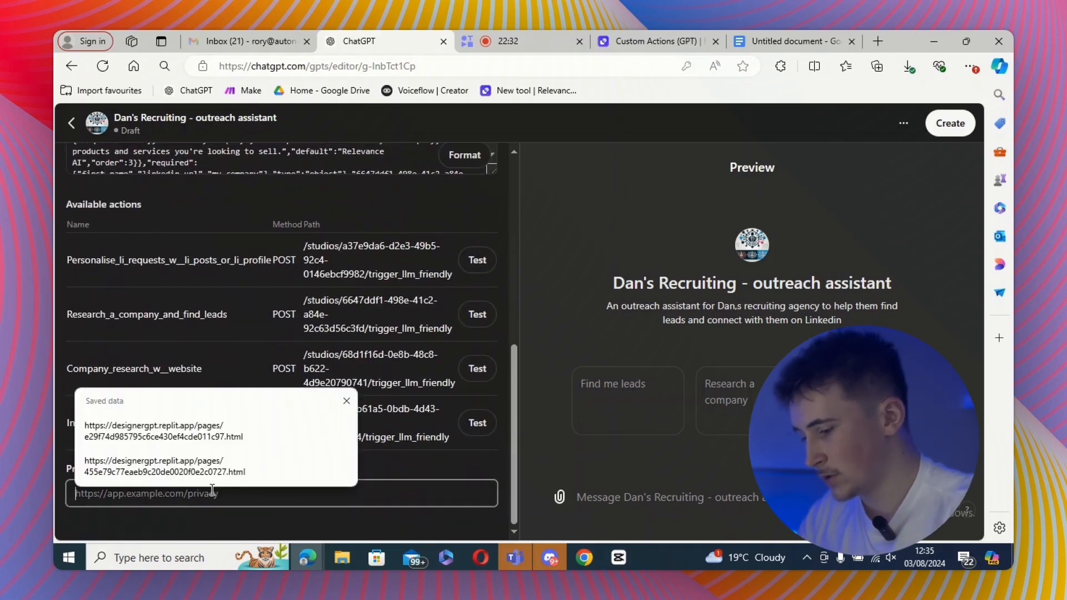
{"action": "left_click", "coordinate": [210, 470]}
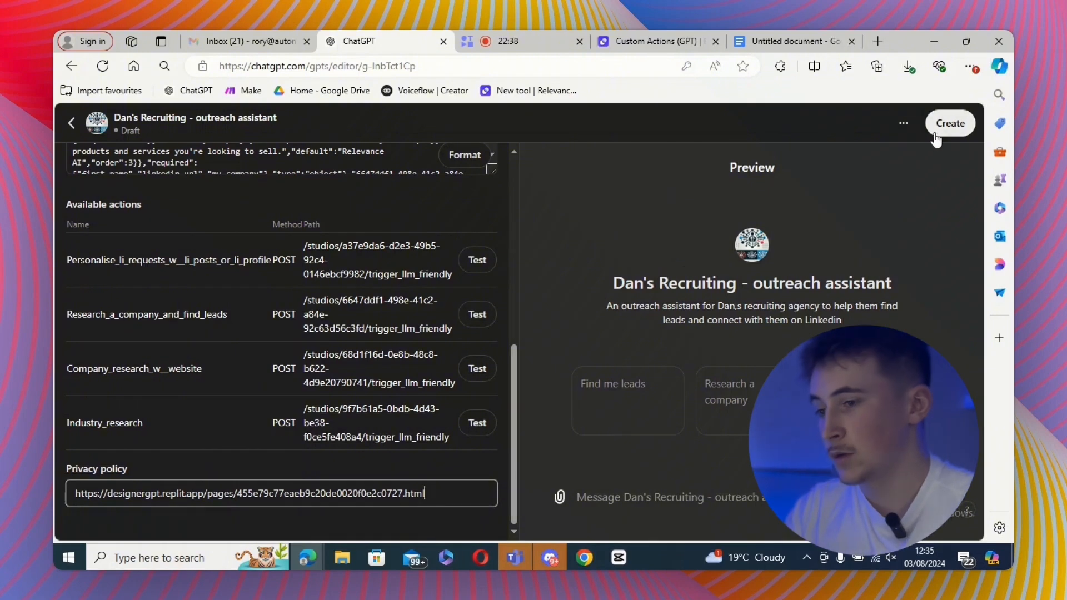
- Publish the GPT shared with anyone with the link, then open the published GPT
{"action": "left_click", "coordinate": [950, 123]}
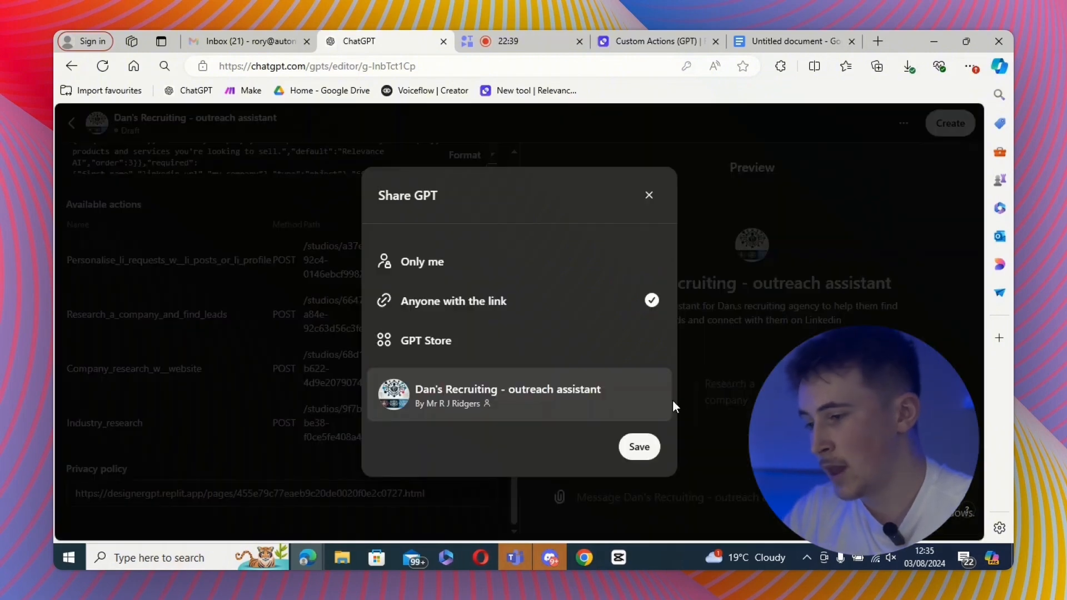
{"action": "left_click", "coordinate": [649, 447]}
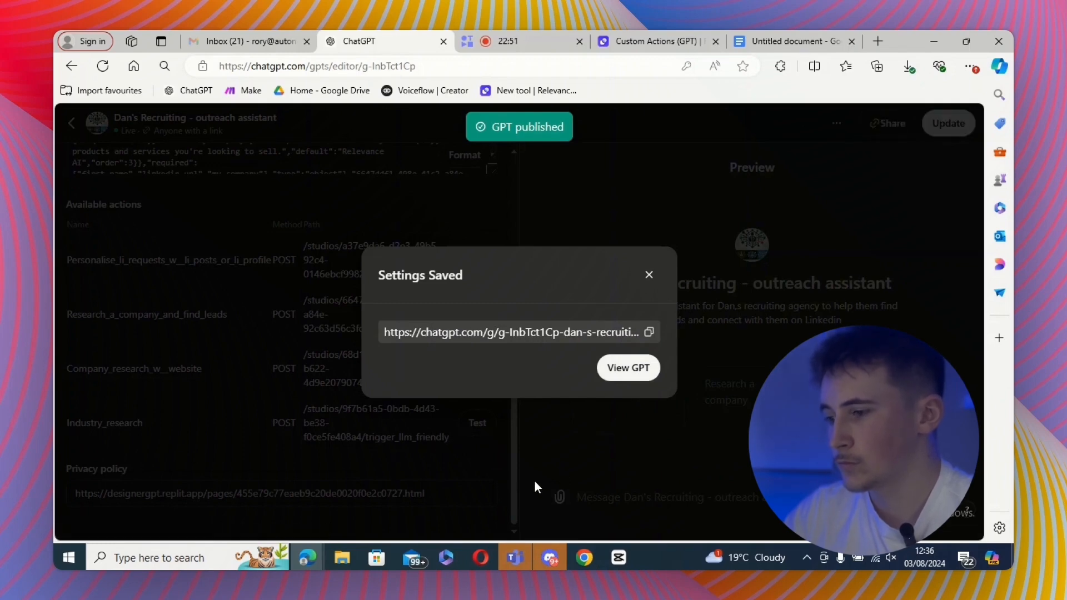
{"action": "left_click", "coordinate": [625, 368]}
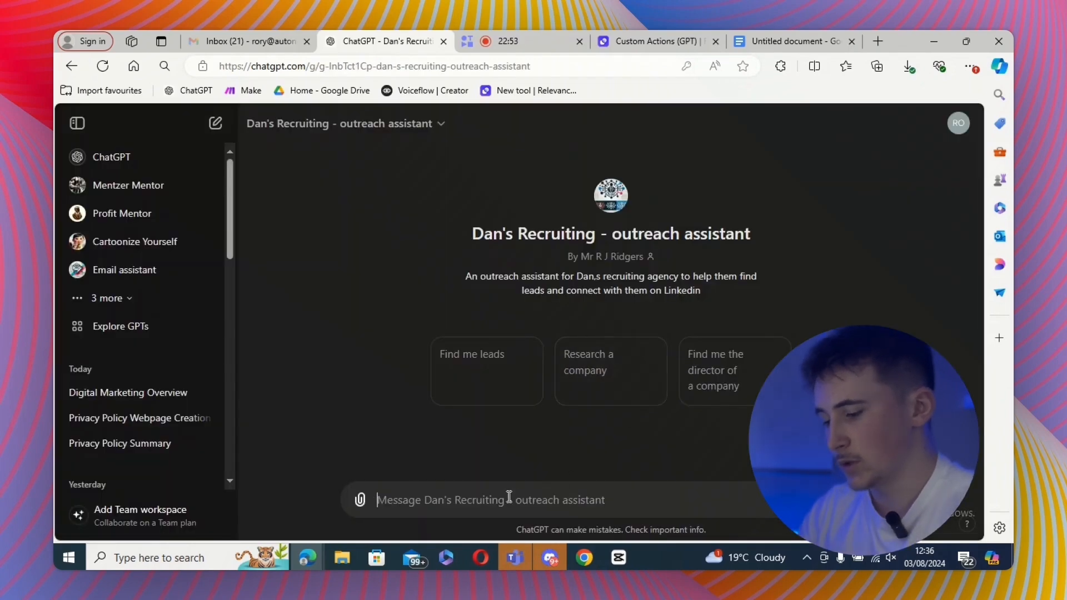
- Ask the GPT to research the digital marketing industry and allow it to talk to agents.relevance.ai
{"action": "type", "text": "r"}
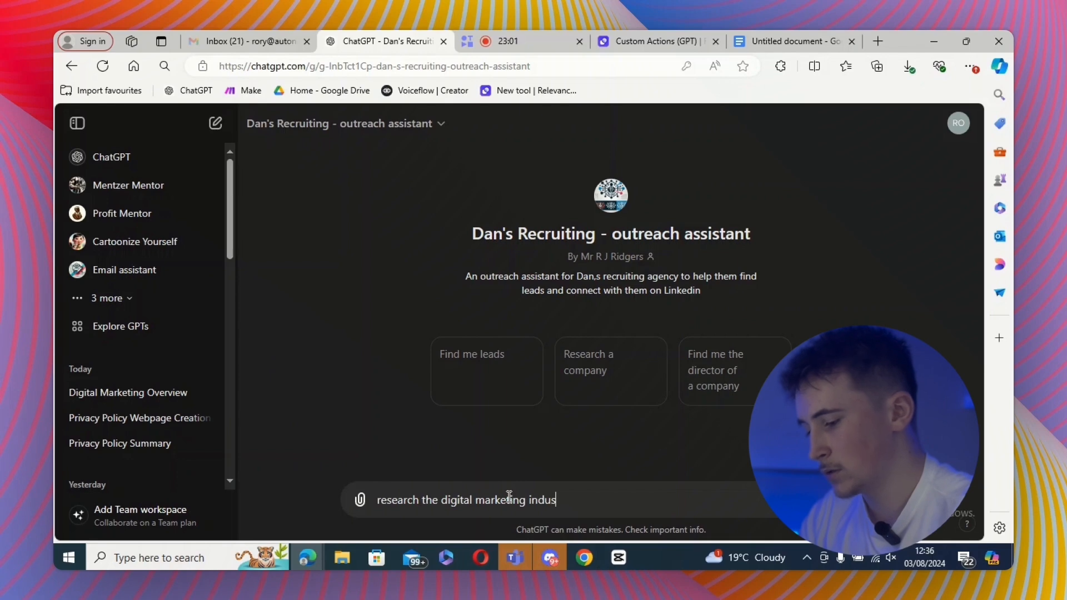
{"action": "key", "text": "Return"}
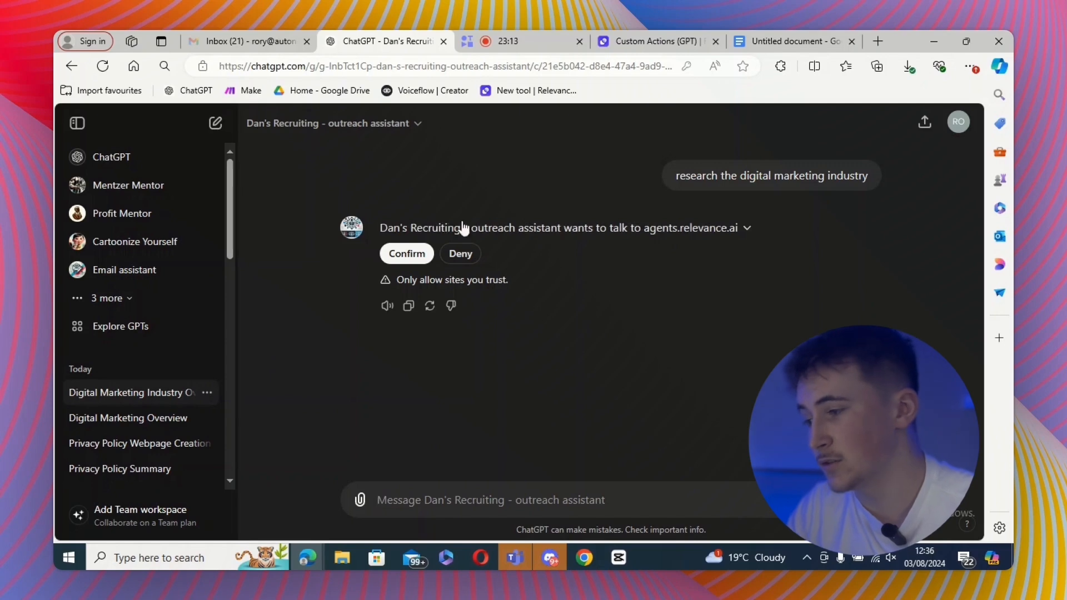
{"action": "left_click", "coordinate": [406, 254]}
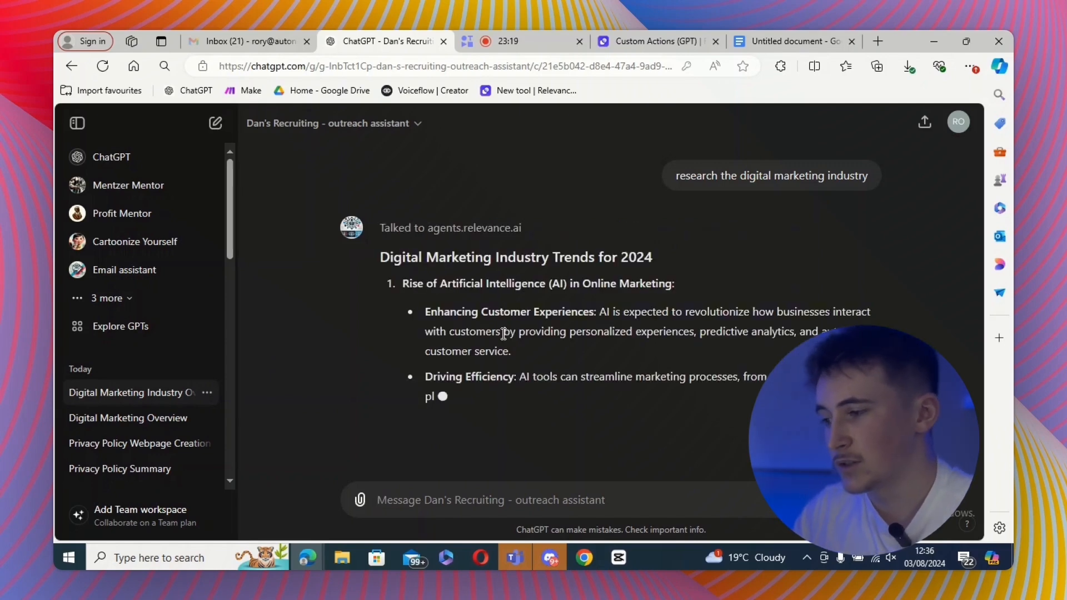
- Read through the GPT's digital marketing industry research response
{"action": "scroll", "coordinate": [482, 268], "scroll_direction": "down", "scroll_amount": 1}
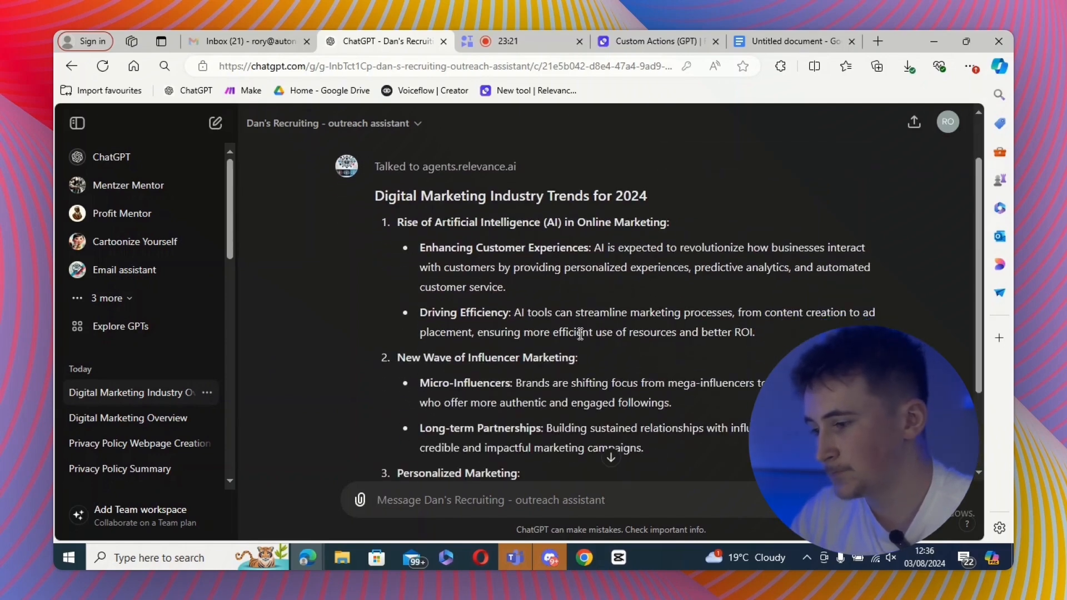
{"action": "scroll", "coordinate": [579, 333], "scroll_direction": "down", "scroll_amount": 5}
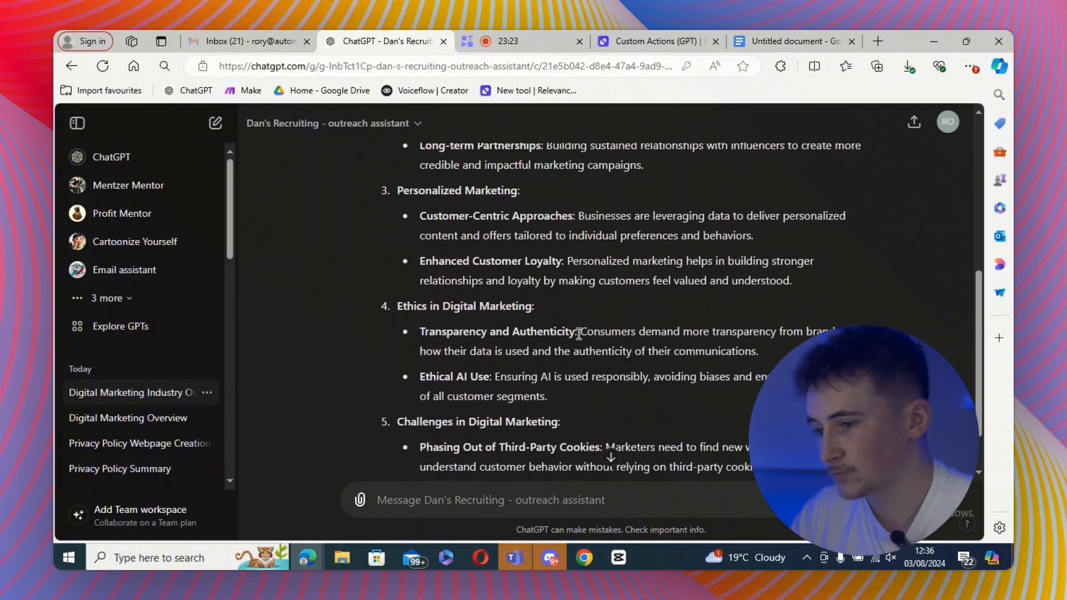
{"action": "scroll", "coordinate": [577, 333], "scroll_direction": "down", "scroll_amount": 5}
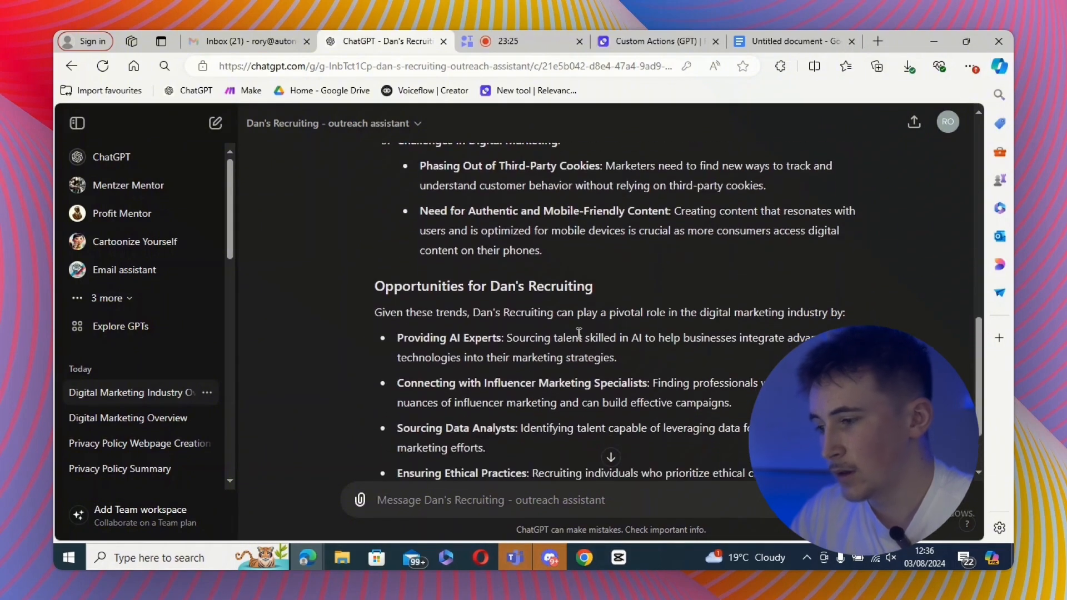
{"action": "scroll", "coordinate": [578, 333], "scroll_direction": "down", "scroll_amount": 3}
{"action": "scroll", "coordinate": [579, 333], "scroll_direction": "up", "scroll_amount": 8}
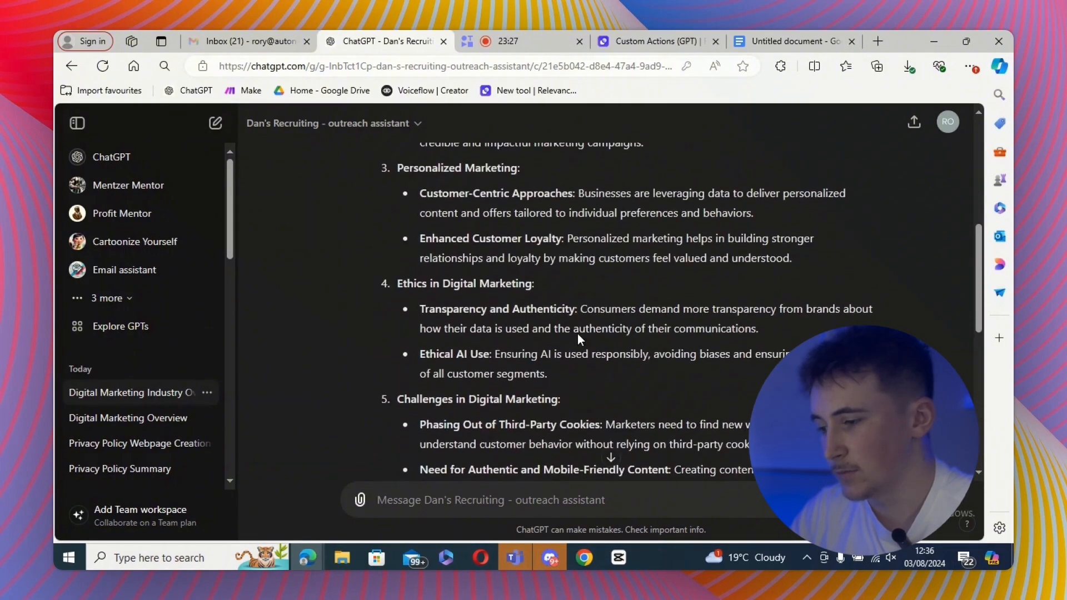
{"action": "scroll", "coordinate": [578, 333], "scroll_direction": "down", "scroll_amount": 6}
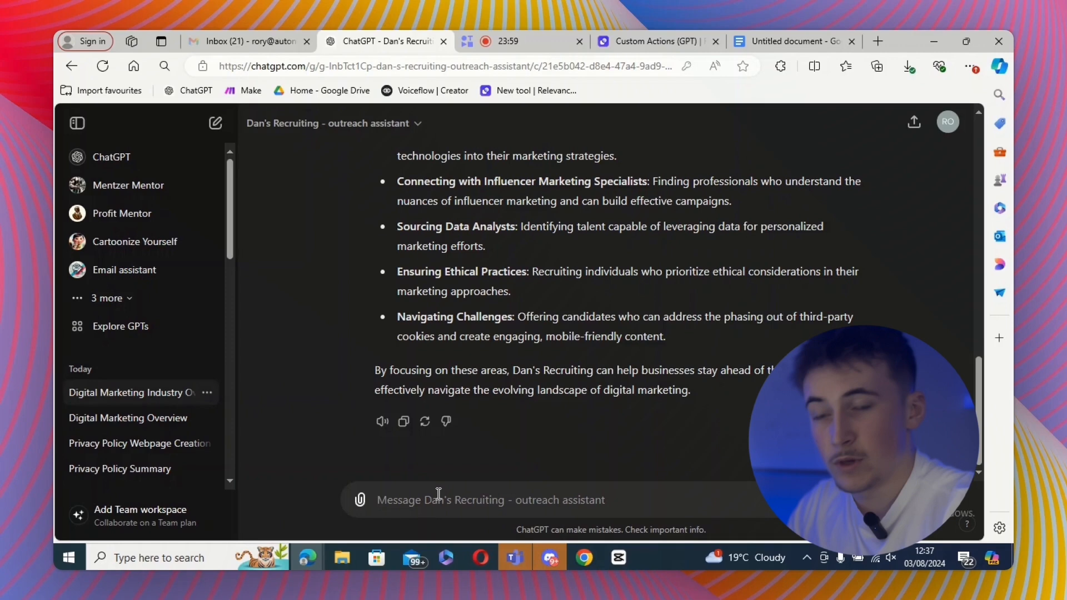
{"action": "left_click", "coordinate": [438, 494]}
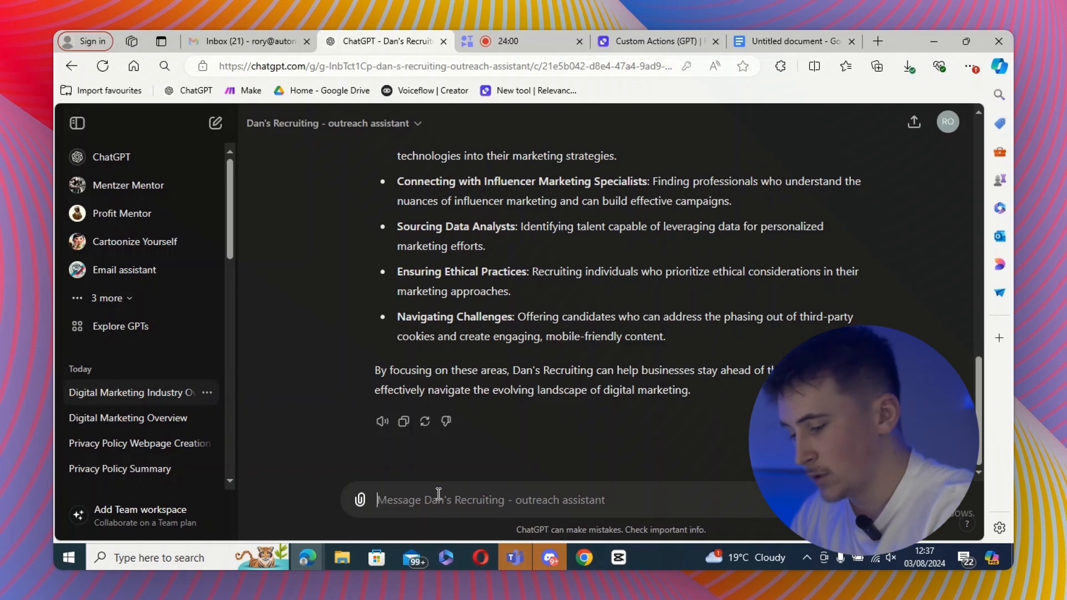
{"action": "type", "text": "research "}
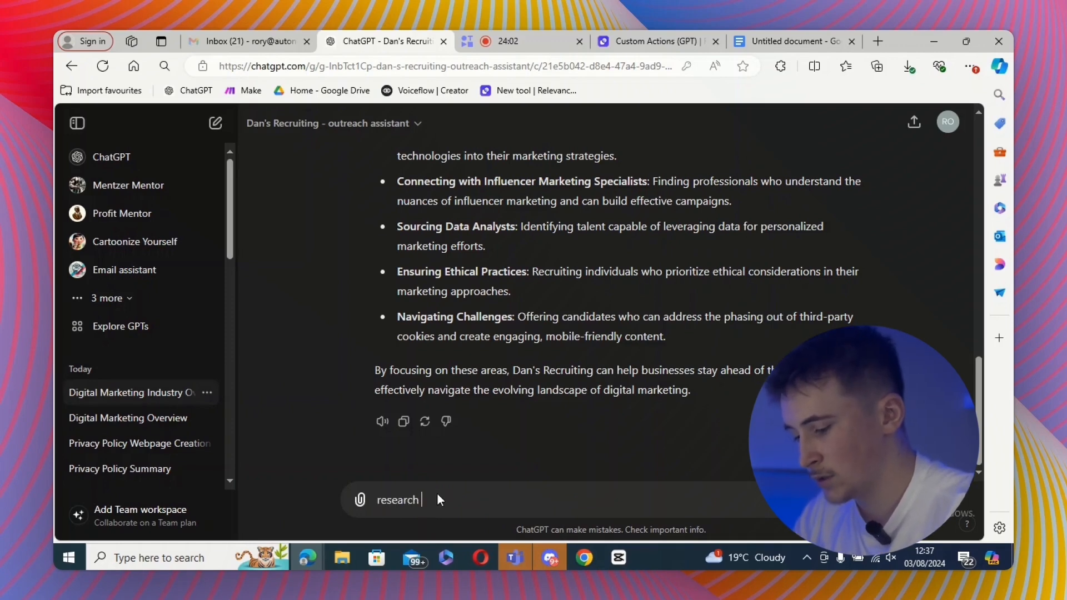
{"action": "type", "text": "the company"}
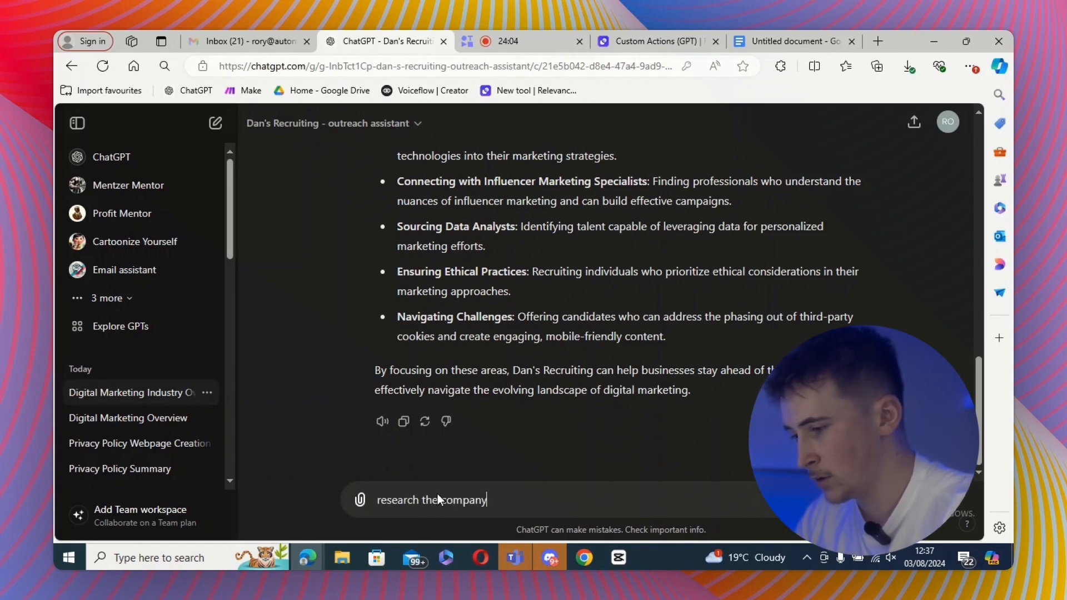
{"action": "type", "text": "https://exposureninja.com/"}
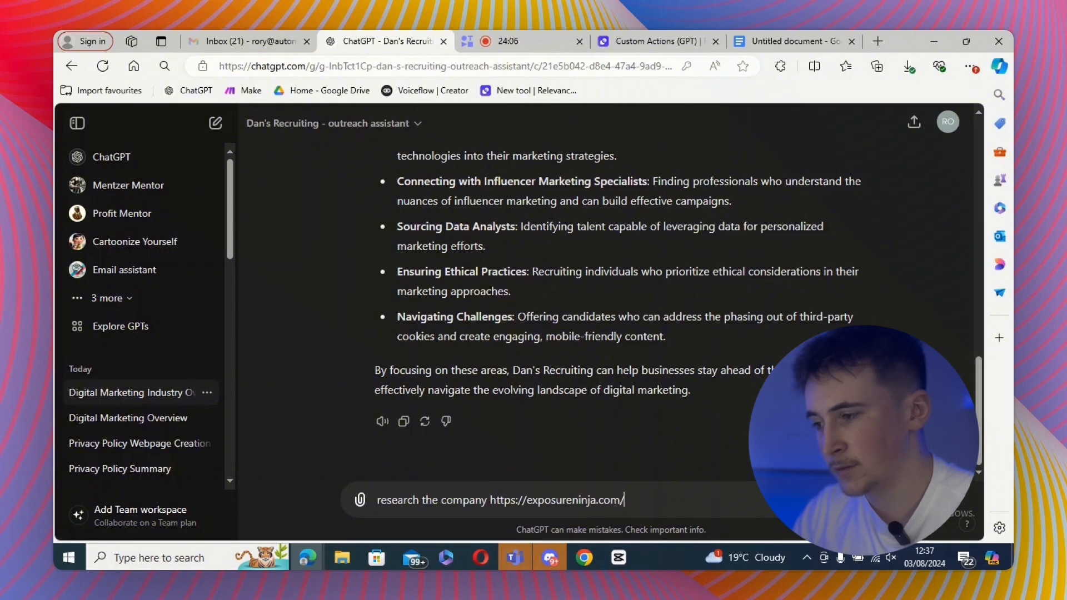
{"action": "key", "text": "Return"}
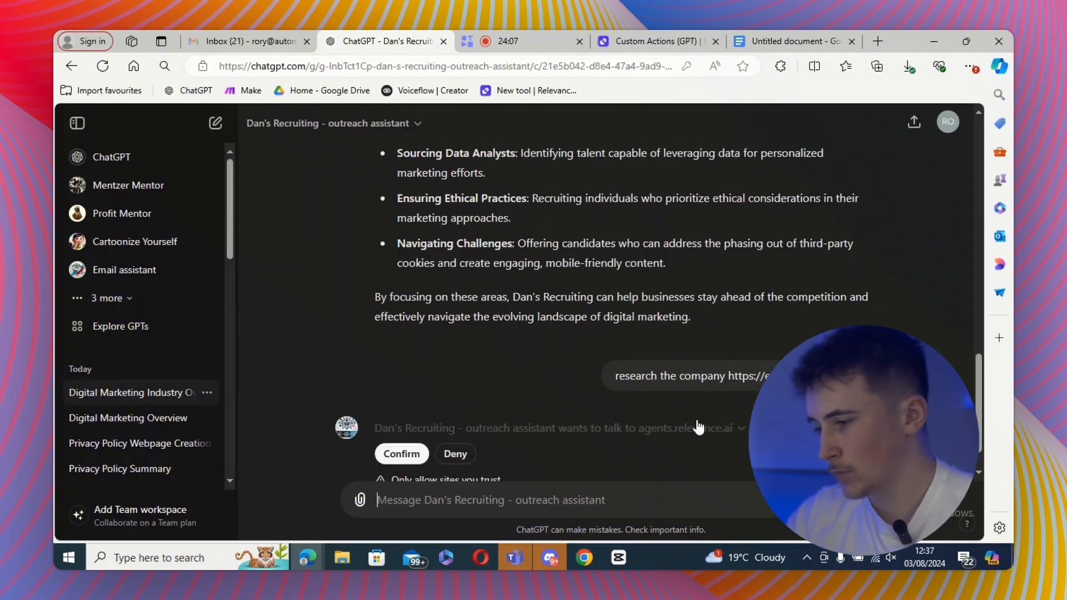
{"action": "left_click", "coordinate": [398, 369]}
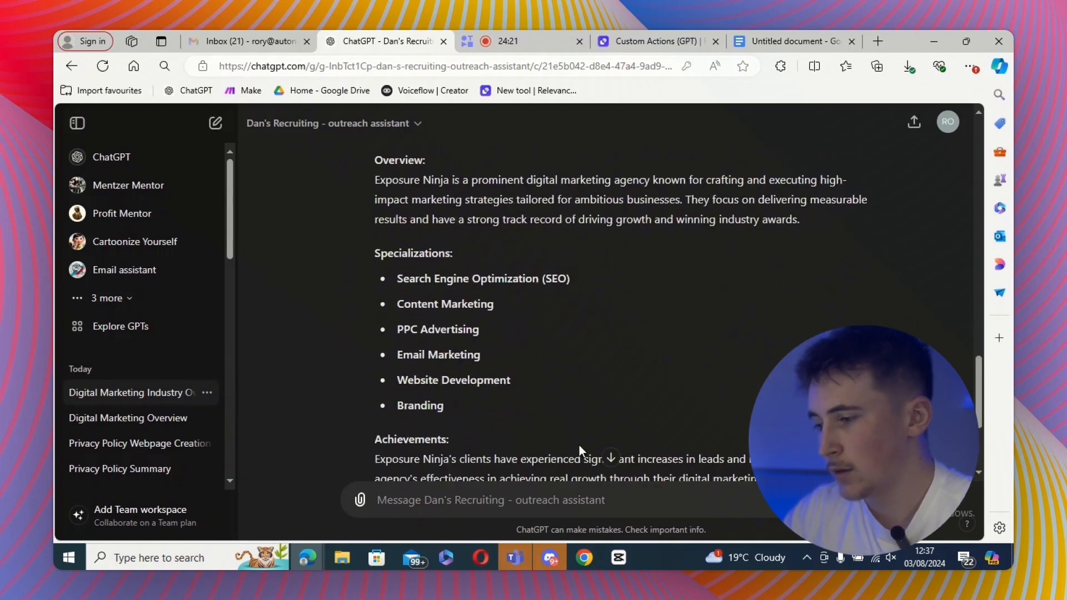
{"action": "scroll", "coordinate": [579, 450], "scroll_direction": "up", "scroll_amount": 4}
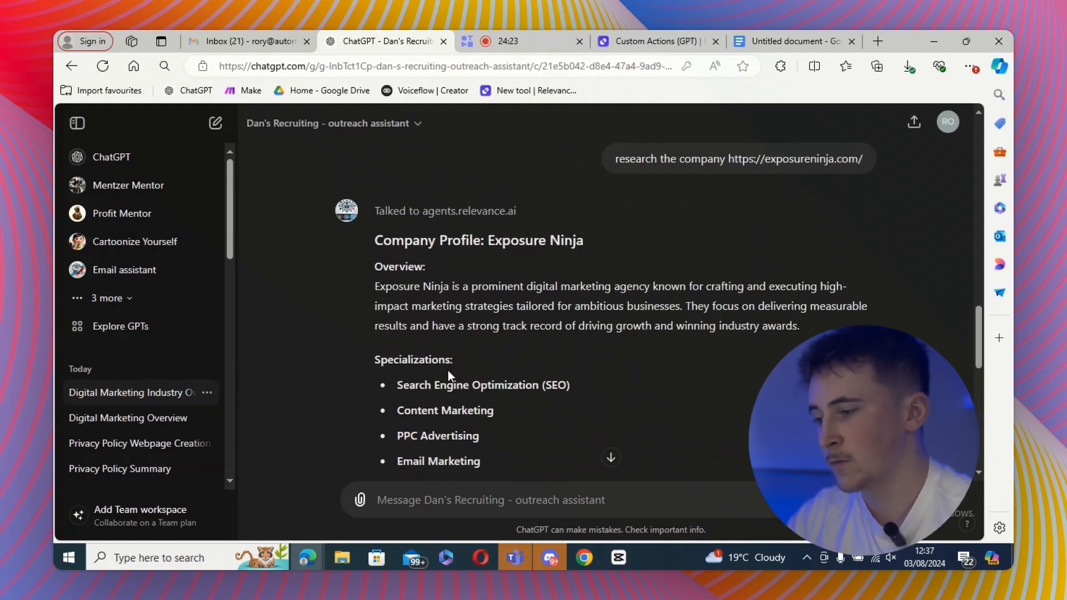
{"action": "scroll", "coordinate": [411, 344], "scroll_direction": "down", "scroll_amount": 2}
{"action": "scroll", "coordinate": [488, 383], "scroll_direction": "down", "scroll_amount": 6}
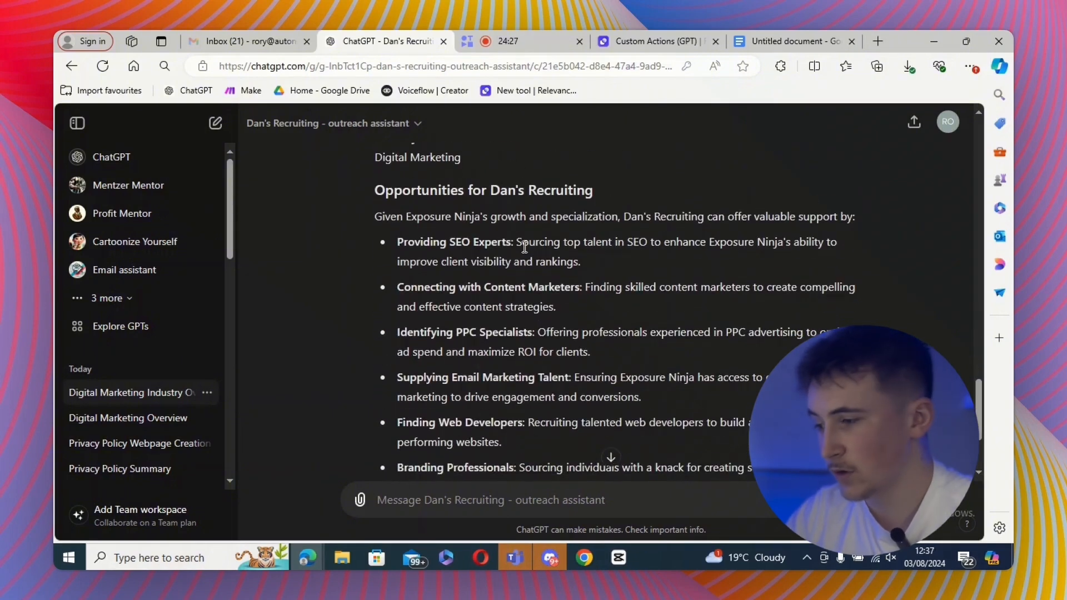
{"action": "scroll", "coordinate": [524, 247], "scroll_direction": "down", "scroll_amount": 3}
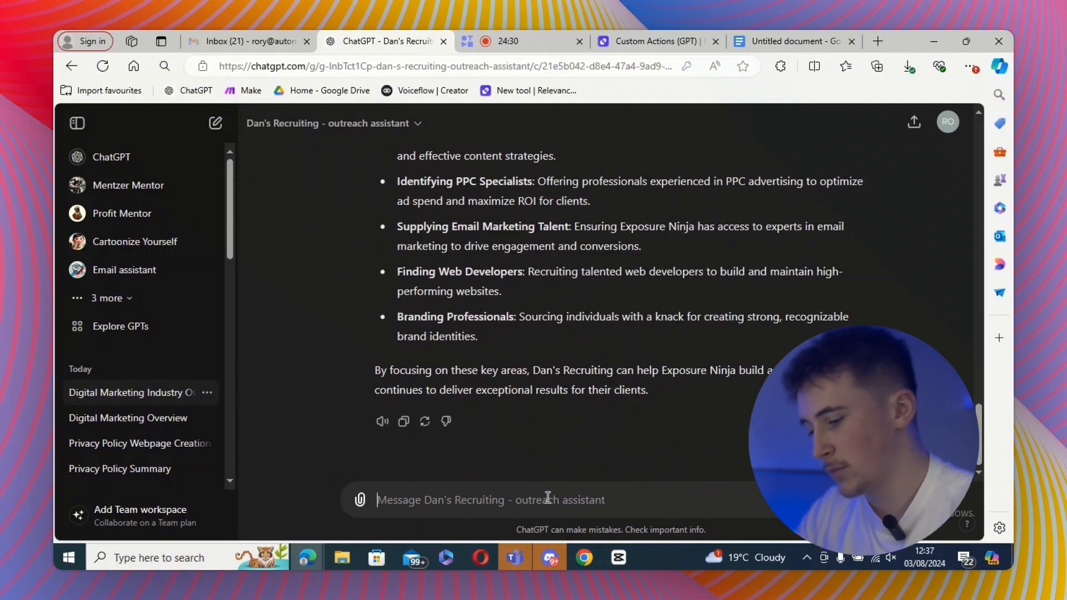
- Ask the GPT to find the company's director and open the returned LinkedIn profile to check it
{"action": "type", "text": "find me the director"}
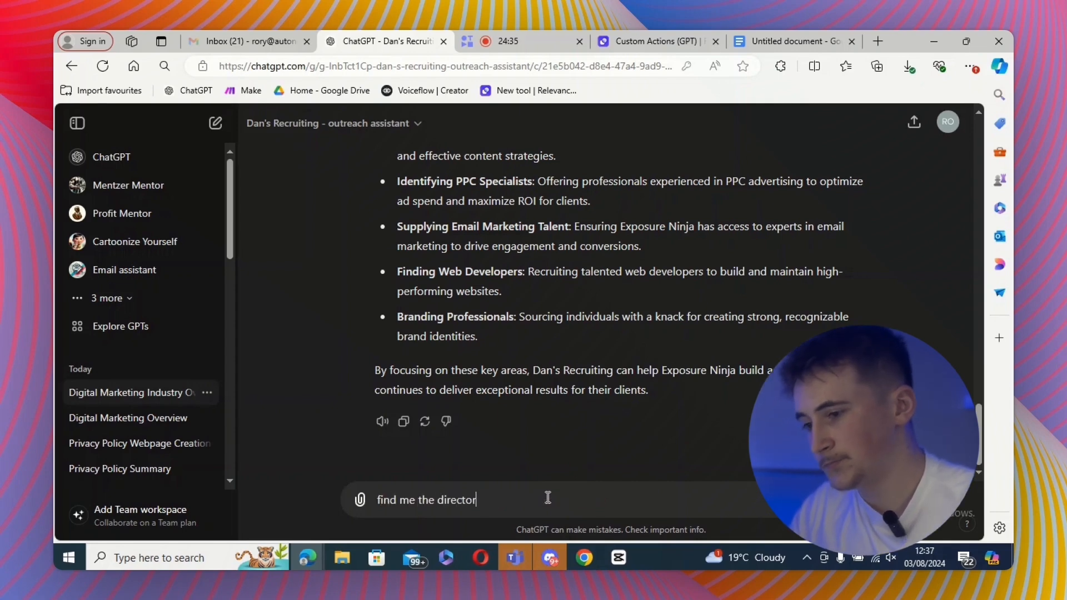
{"action": "key", "text": "Return"}
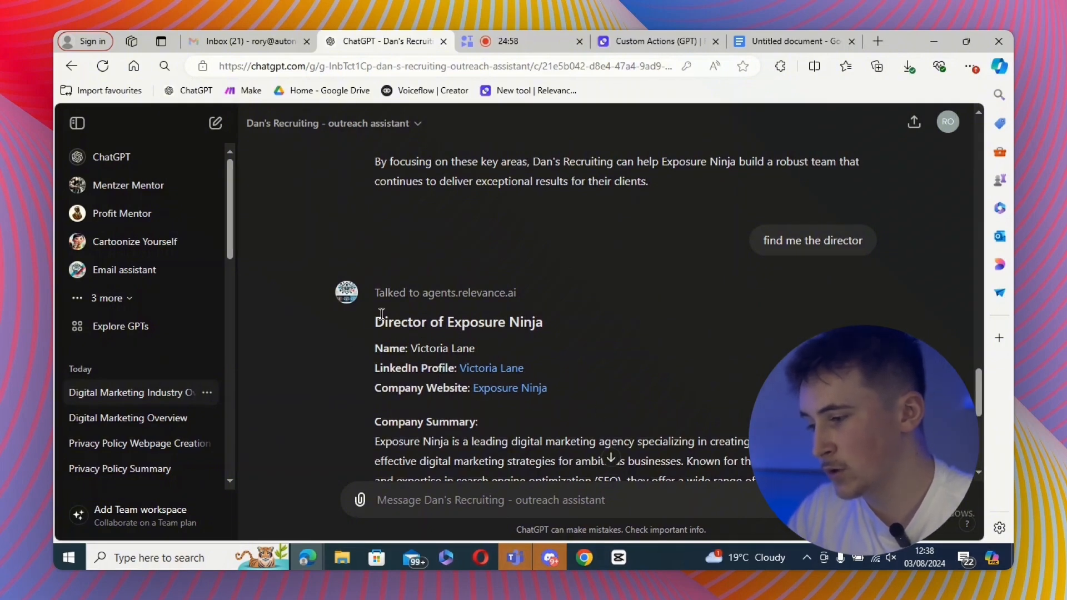
{"action": "left_click_drag", "start_coordinate": [381, 313], "coordinate": [453, 323]}
{"action": "left_click", "coordinate": [577, 356]}
{"action": "left_click", "coordinate": [503, 369]}
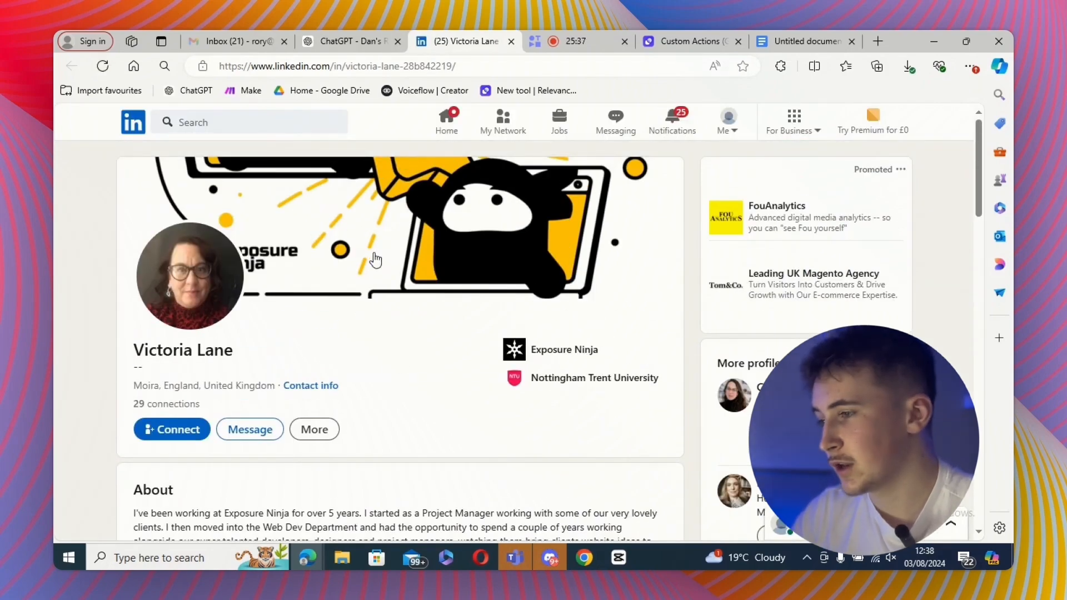
{"action": "left_click", "coordinate": [510, 42]}
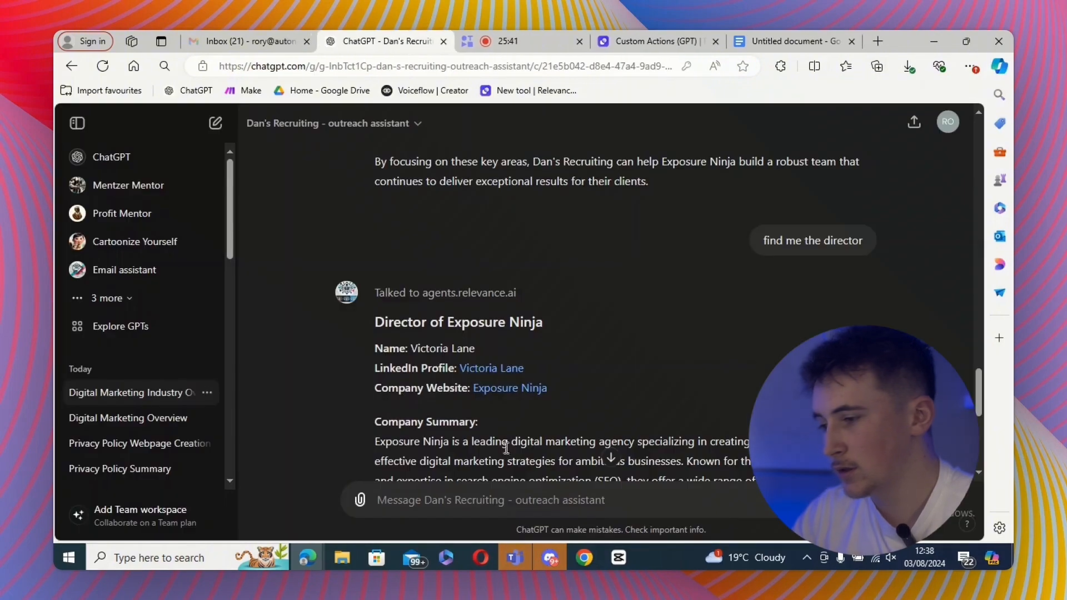
- Ask the GPT to make a personalised LinkedIn connection request for the director and review the generated message
{"action": "scroll", "coordinate": [506, 447], "scroll_direction": "down", "scroll_amount": 6}
{"action": "left_click", "coordinate": [553, 500]}
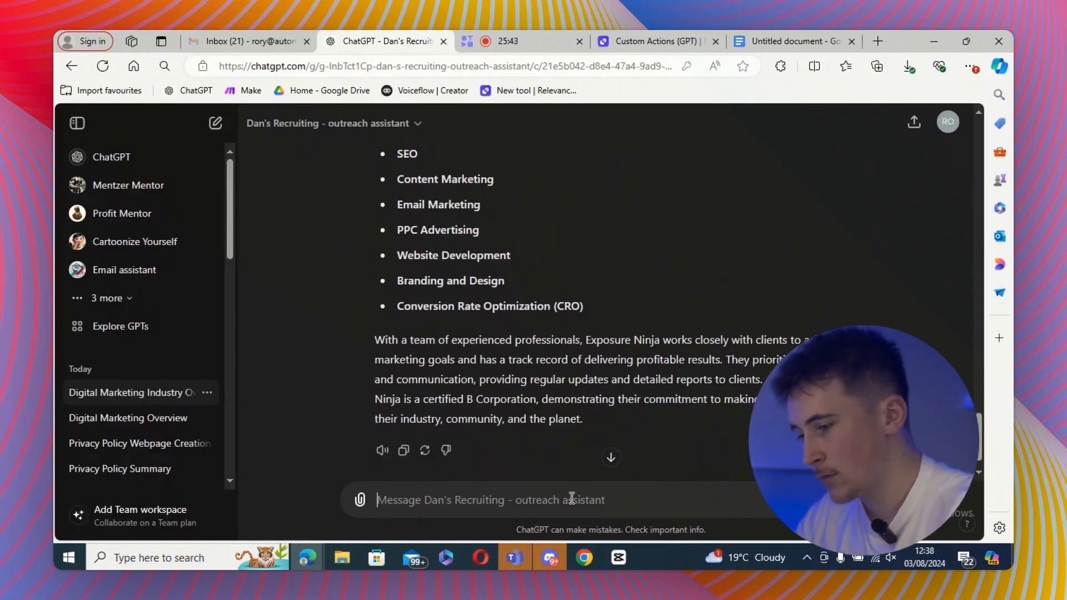
{"action": "type", "text": "make me a "}
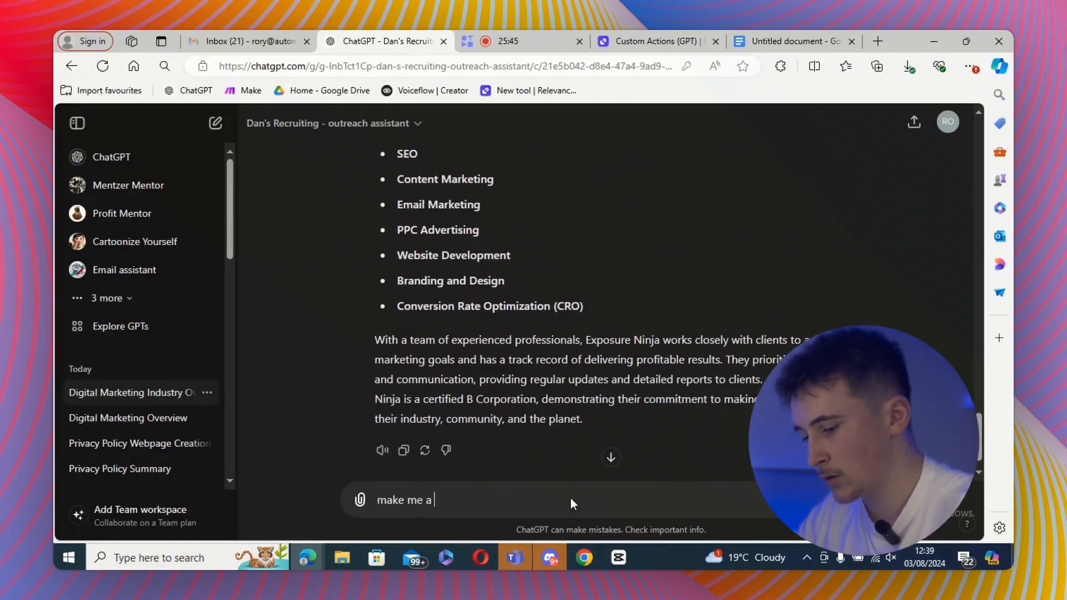
{"action": "type", "text": "connect"}
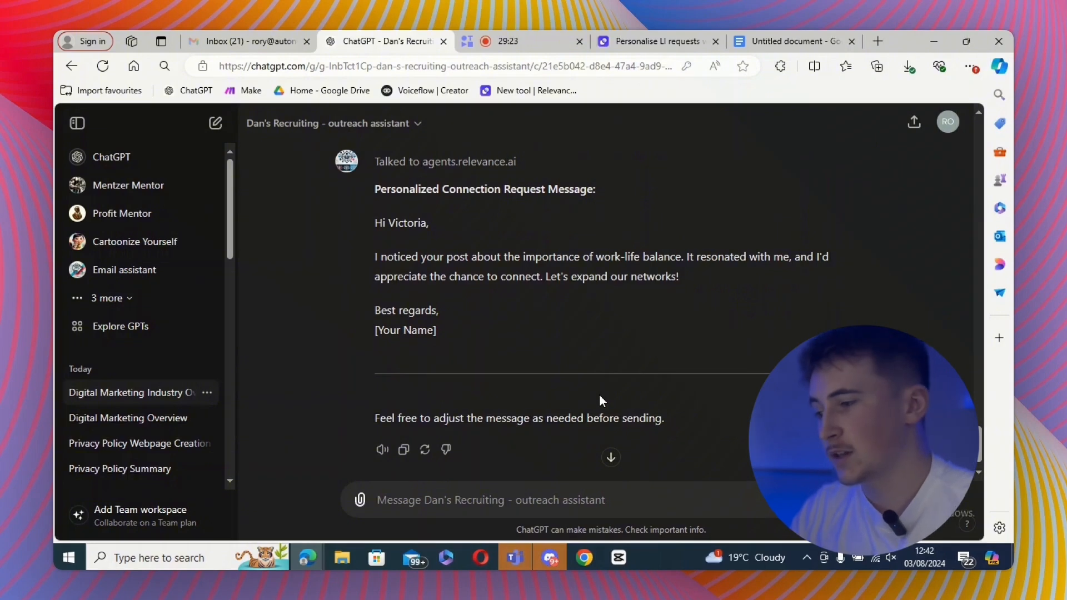
{"action": "left_click_drag", "start_coordinate": [369, 267], "coordinate": [674, 241]}
{"action": "left_click", "coordinate": [701, 304]}
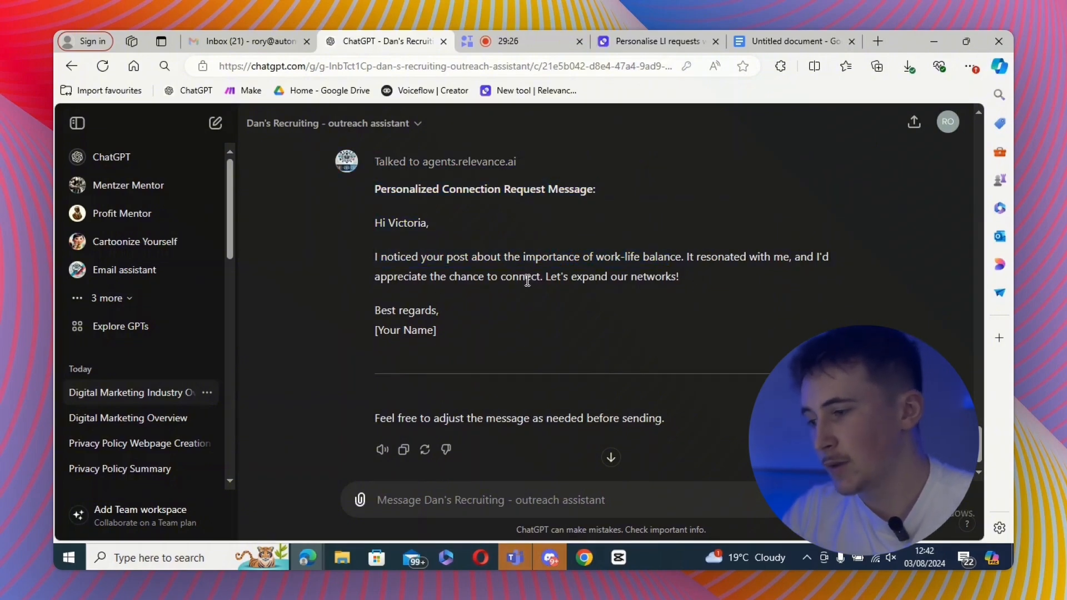
{"action": "left_click_drag", "start_coordinate": [533, 254], "coordinate": [624, 257]}
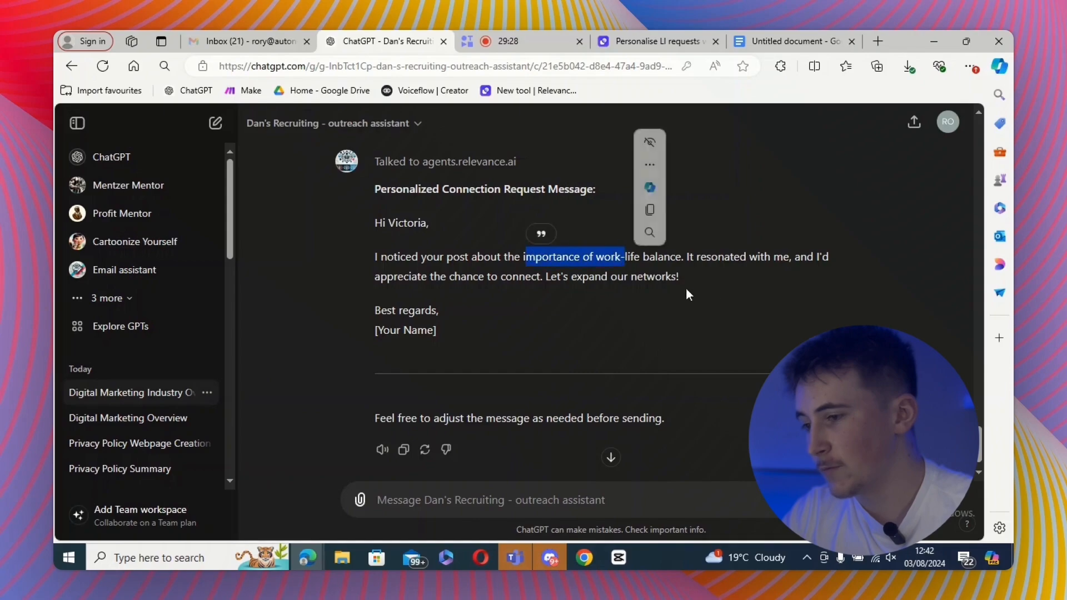
{"action": "left_click", "coordinate": [719, 304]}
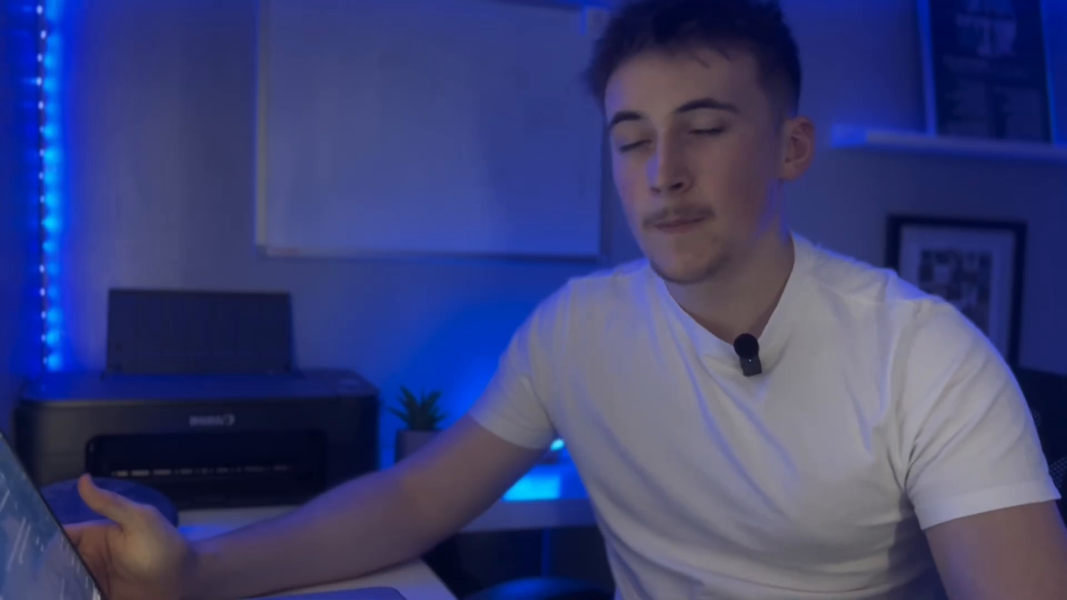